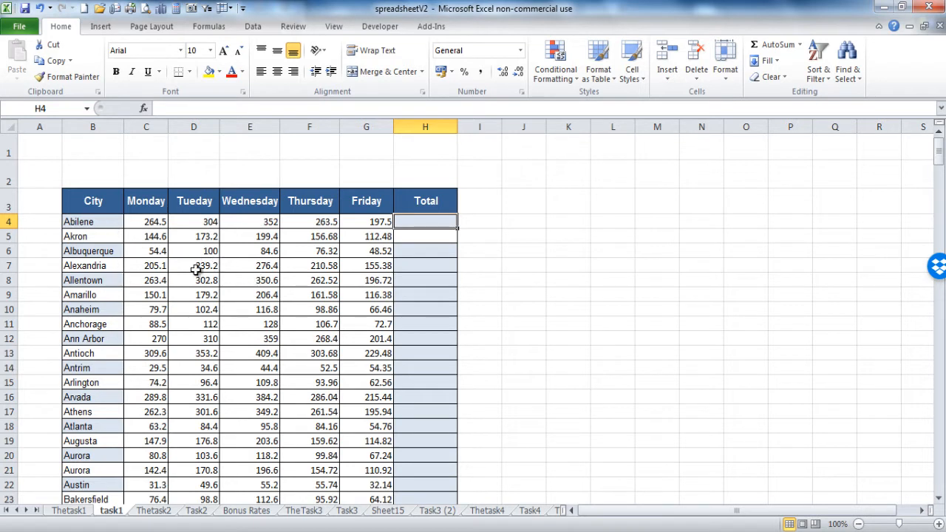
# Step: Review the empty Total column cells and the Total for all Cities cell
pyautogui.click(421, 235)
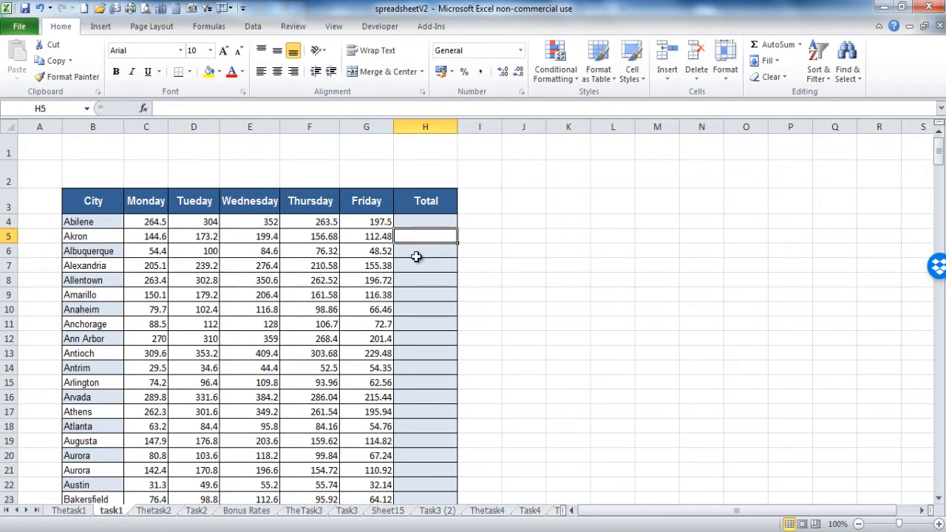
pyautogui.click(421, 252)
pyautogui.click(419, 279)
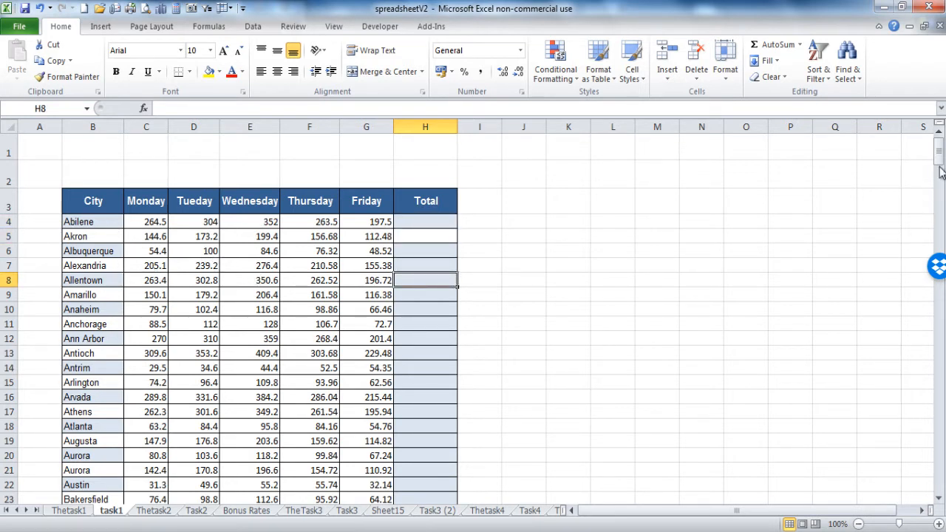
pyautogui.moveTo(942, 159); pyautogui.dragTo(940, 482)
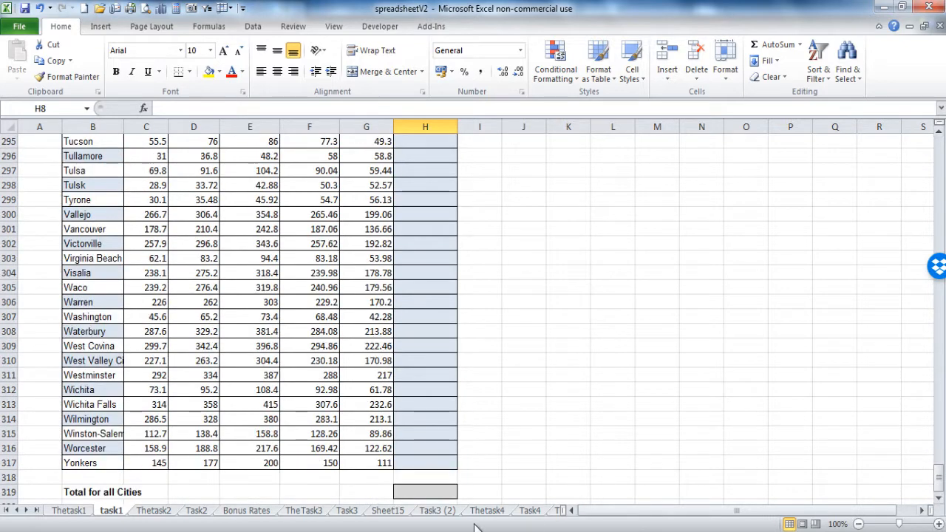
pyautogui.click(431, 493)
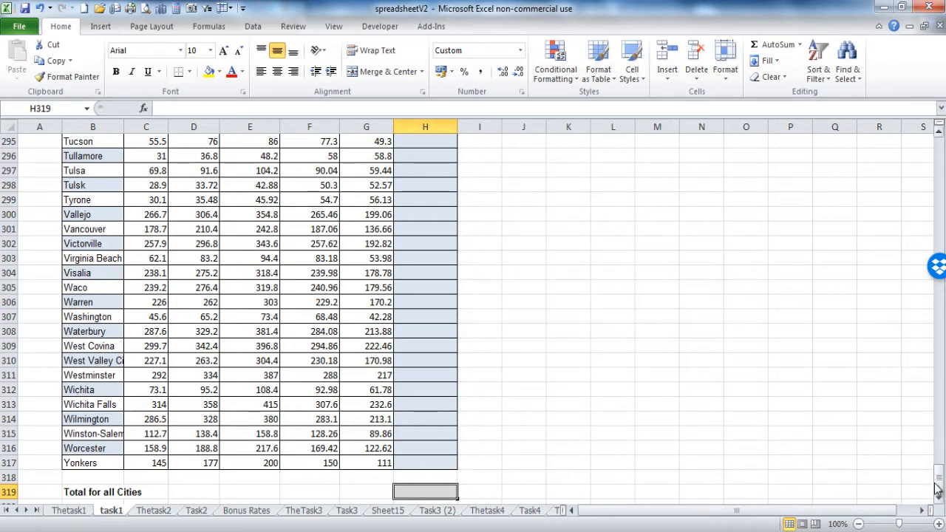
pyautogui.moveTo(937, 488); pyautogui.dragTo(939, 144)
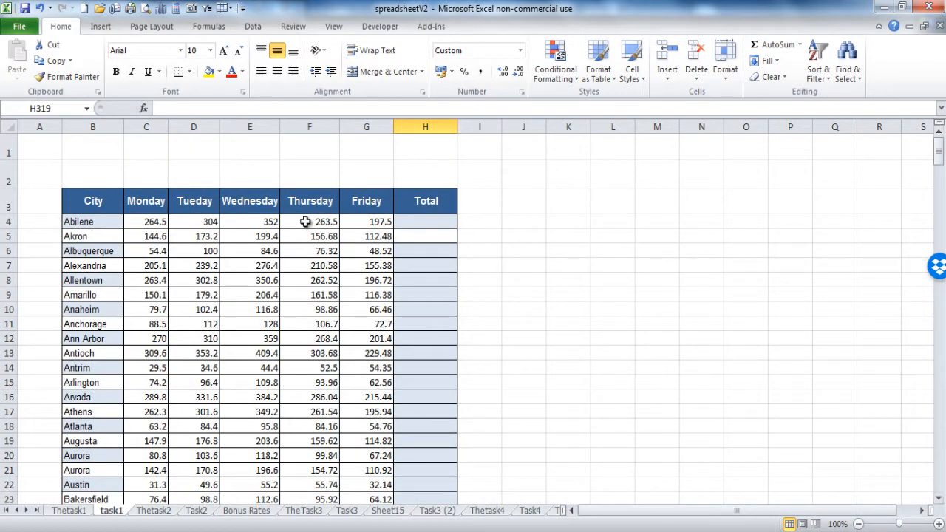
# Step: Format C4:G317 as Currency with the $ English (U.S.) symbol and two decimals
pyautogui.moveTo(150, 222); pyautogui.dragTo(352, 481)
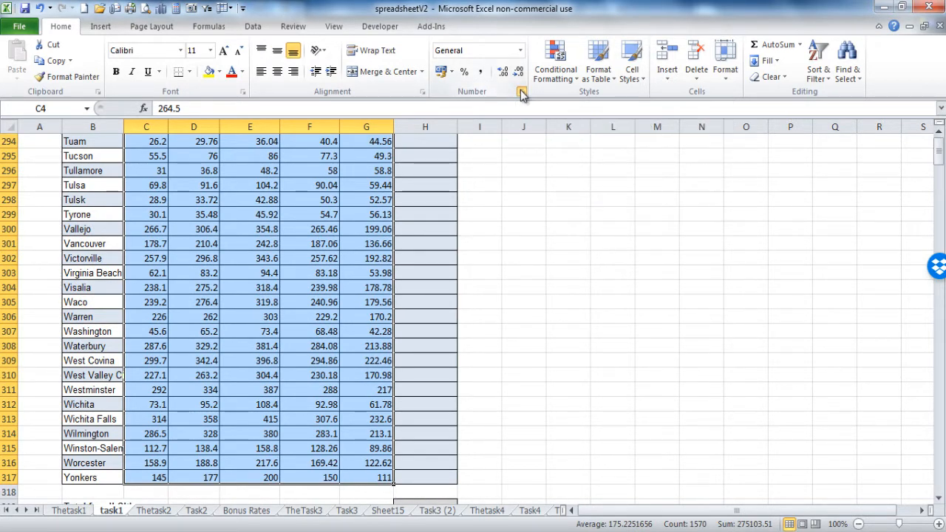
pyautogui.click(522, 93)
pyautogui.click(328, 253)
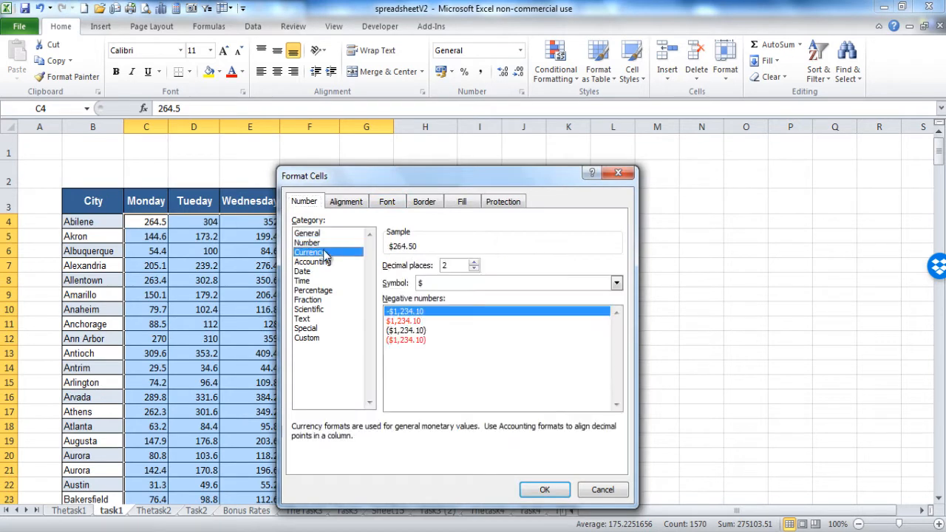
pyautogui.click(617, 283)
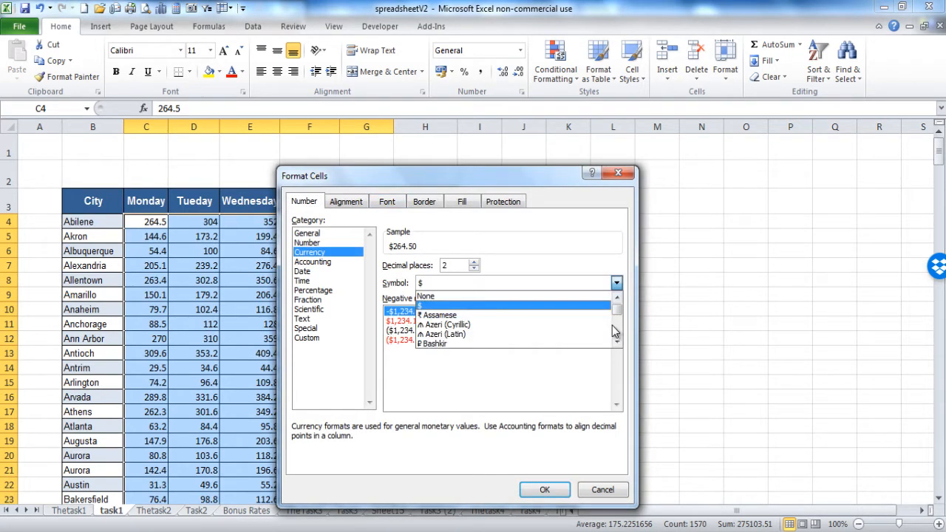
pyautogui.scroll(-5, 618, 336)
pyautogui.scroll(-3, 618, 337)
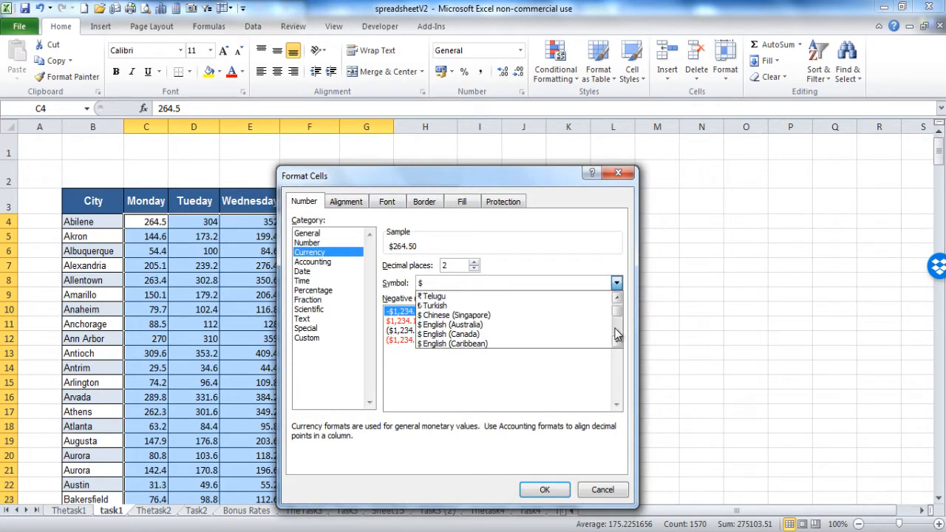
pyautogui.scroll(-3, 618, 337)
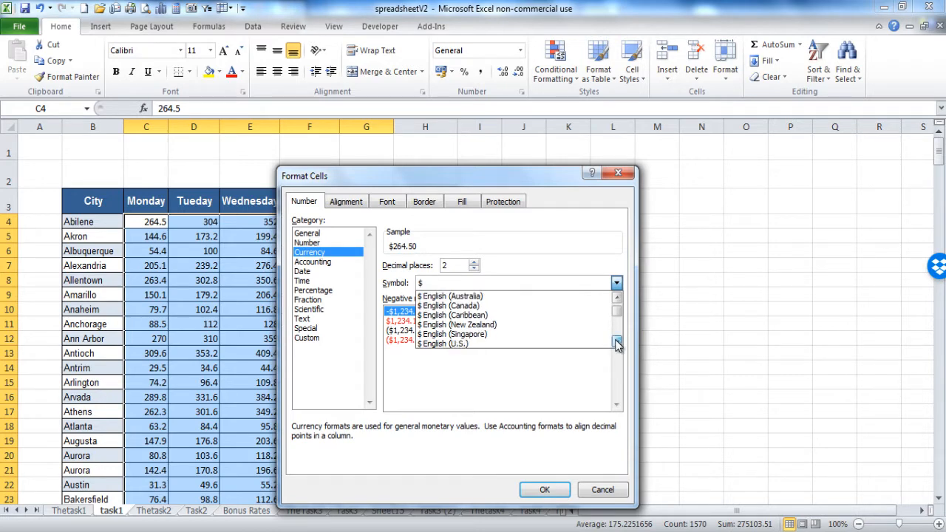
pyautogui.click(477, 335)
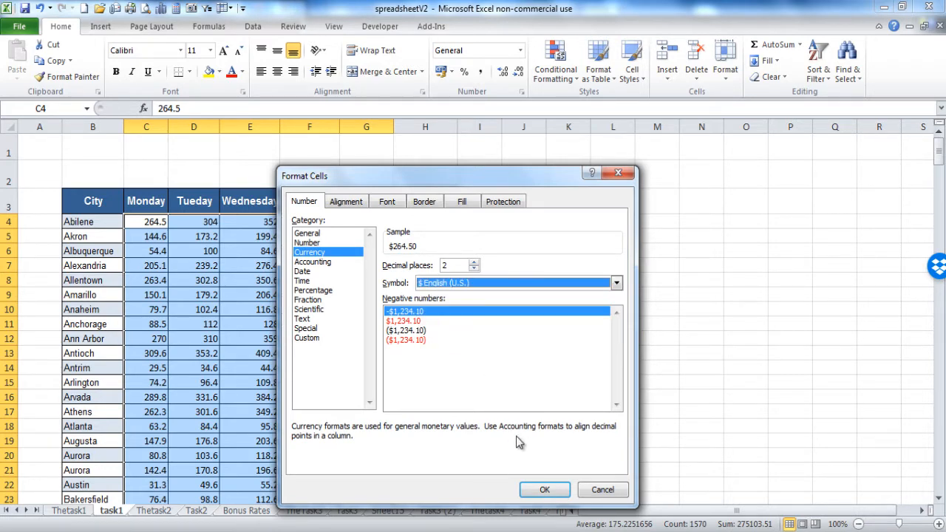
pyautogui.click(542, 490)
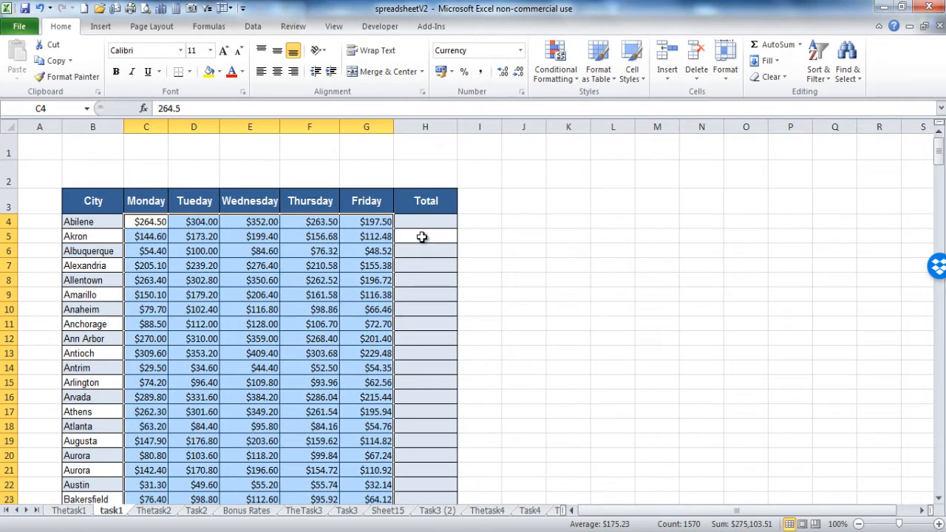
pyautogui.click(419, 224)
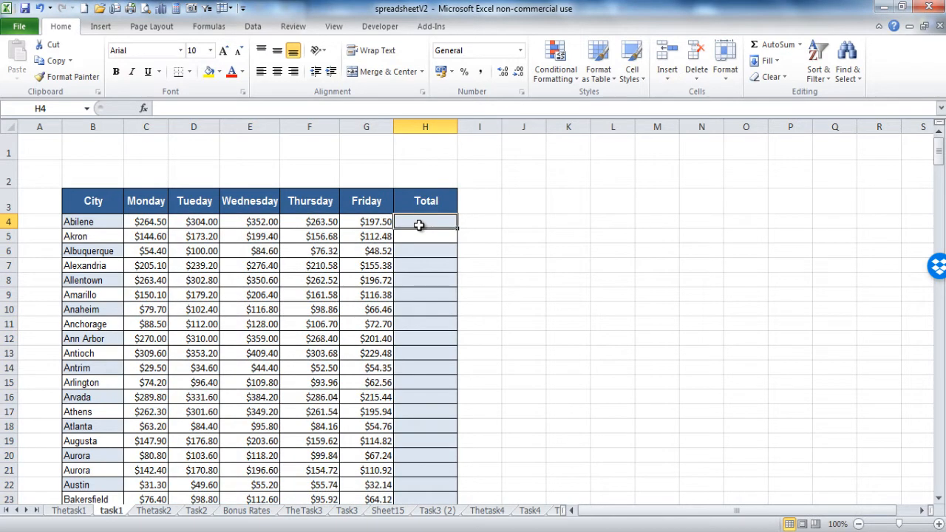
# Step: Enter =C4+D4+E4+F4+G4 in H4 so Abilene's Total reads $1,381.50
pyautogui.write('=')
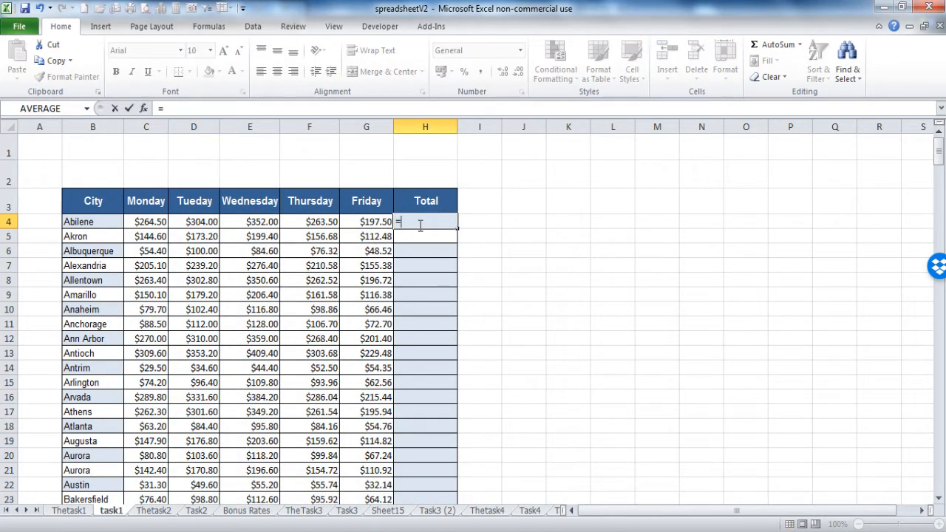
pyautogui.write('c4+')
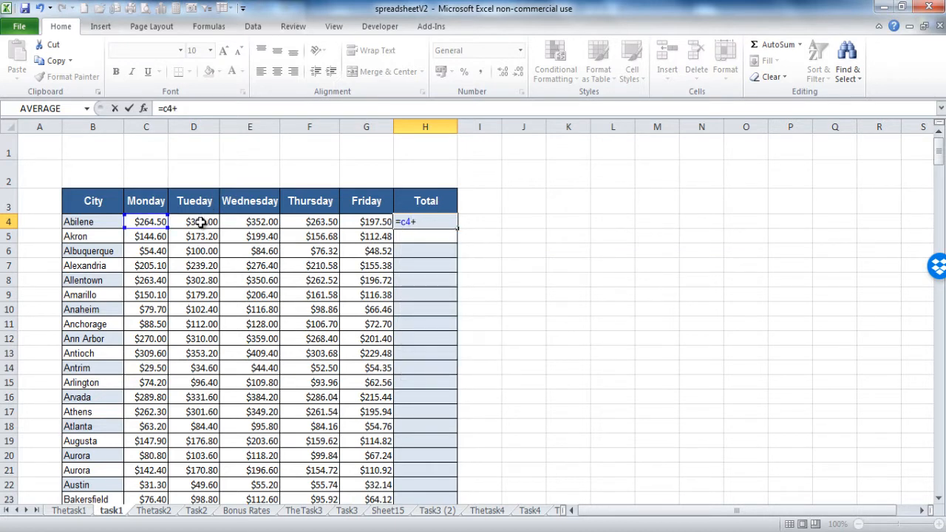
pyautogui.click(201, 222)
pyautogui.write('+')
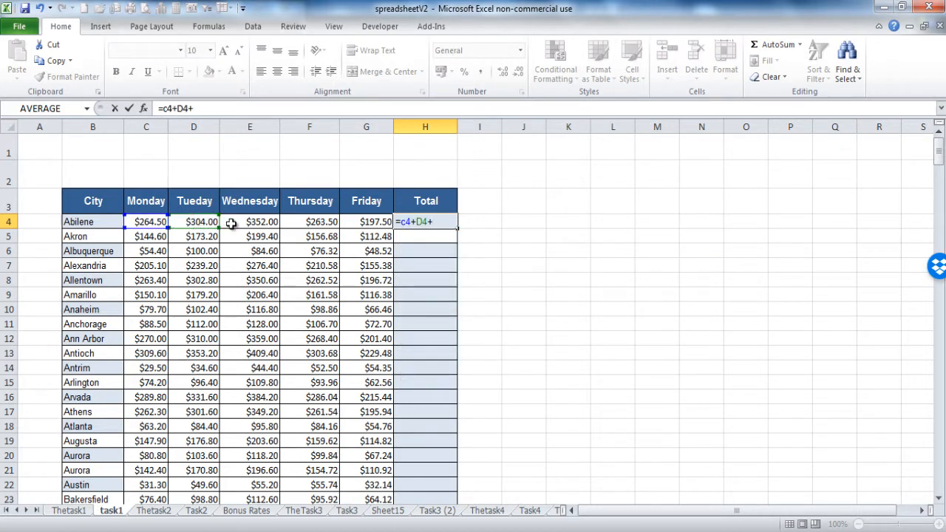
pyautogui.click(232, 222)
pyautogui.write('+')
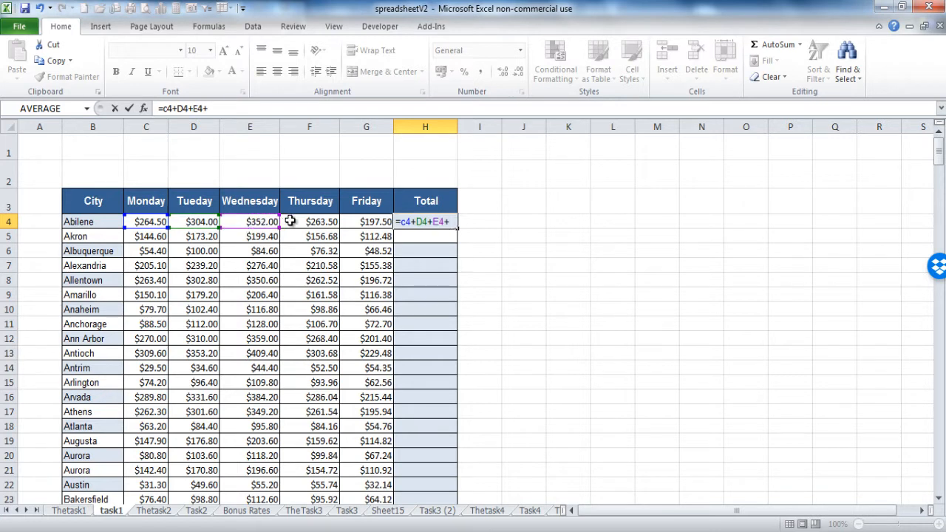
pyautogui.click(294, 221)
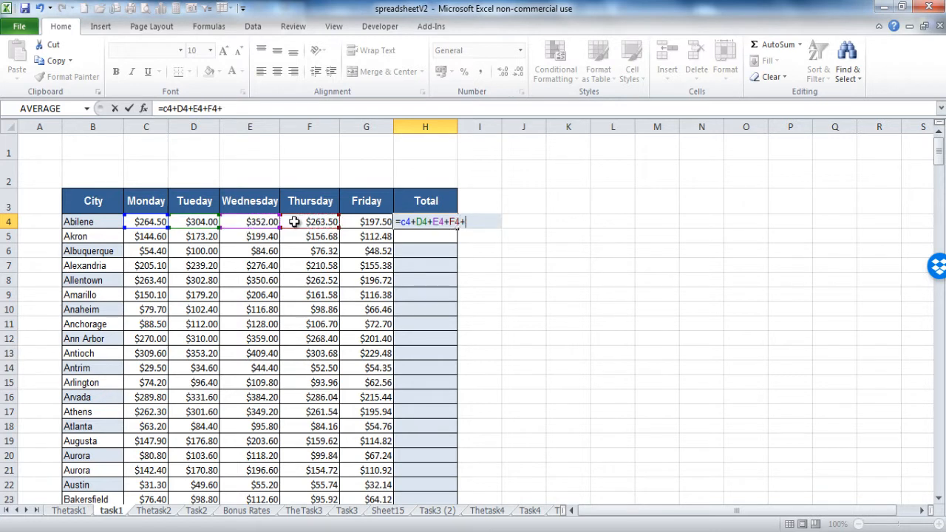
pyautogui.write('+')
pyautogui.click(350, 224)
pyautogui.press('Return')
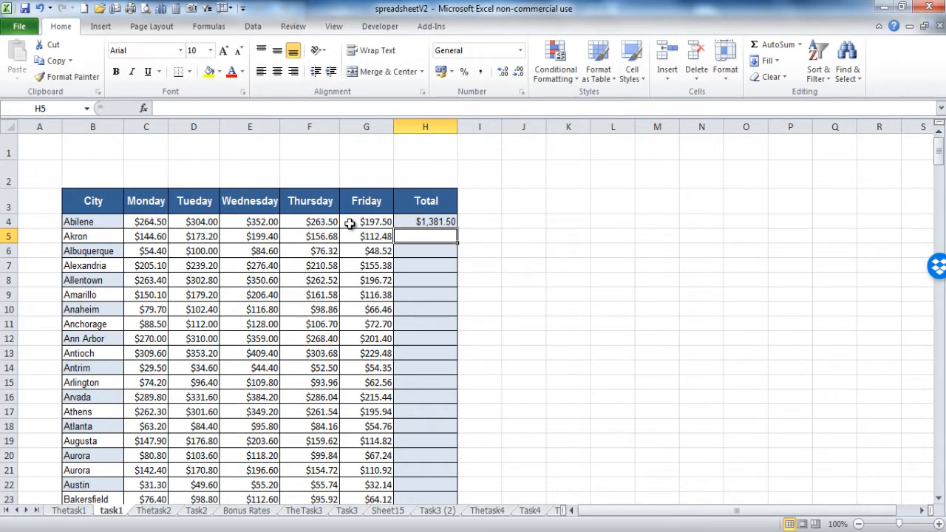
pyautogui.click(425, 223)
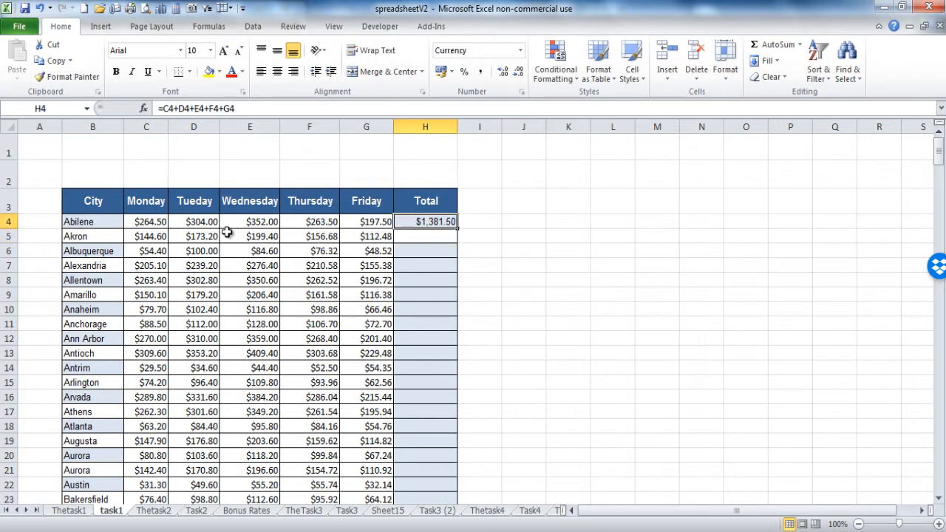
# Step: Enter =SUM(C5:G5) in H5 for Akron's weekly Total of $786.36
pyautogui.click(414, 238)
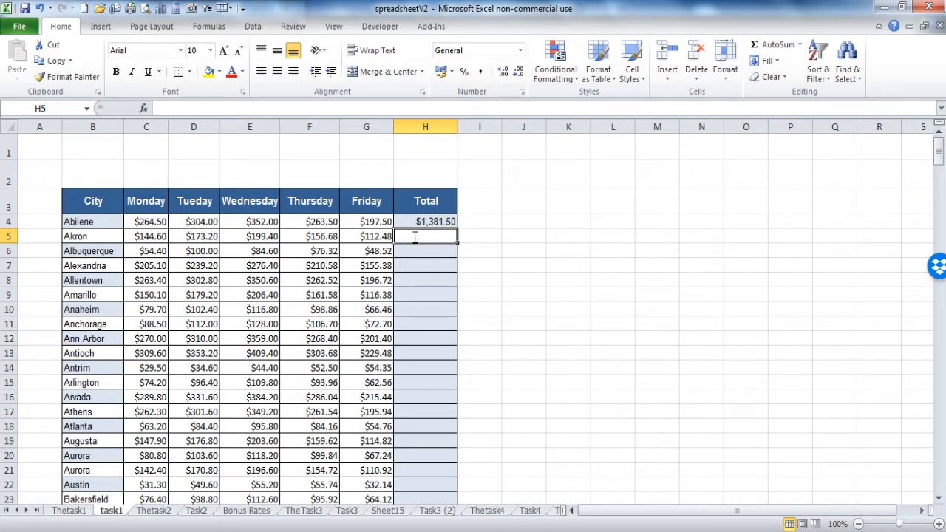
pyautogui.write('=sum')
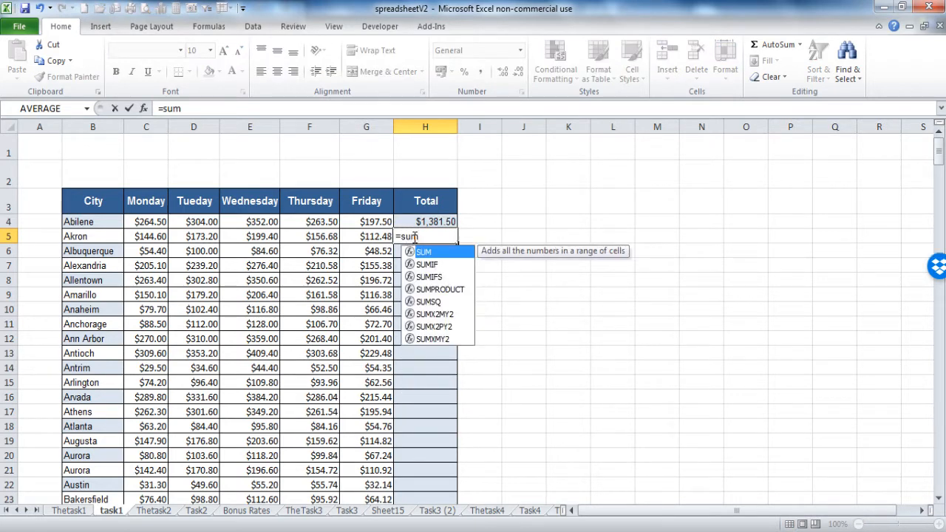
pyautogui.write('(')
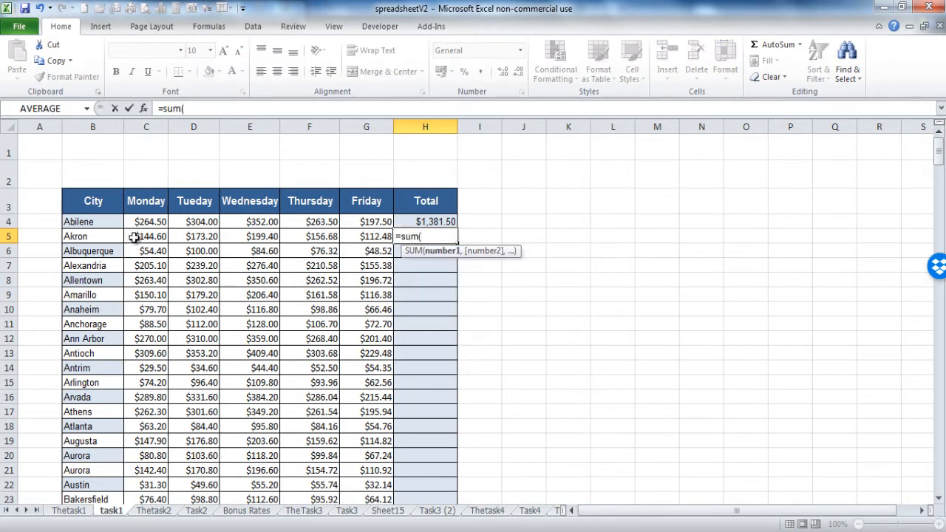
pyautogui.moveTo(134, 237); pyautogui.dragTo(371, 236)
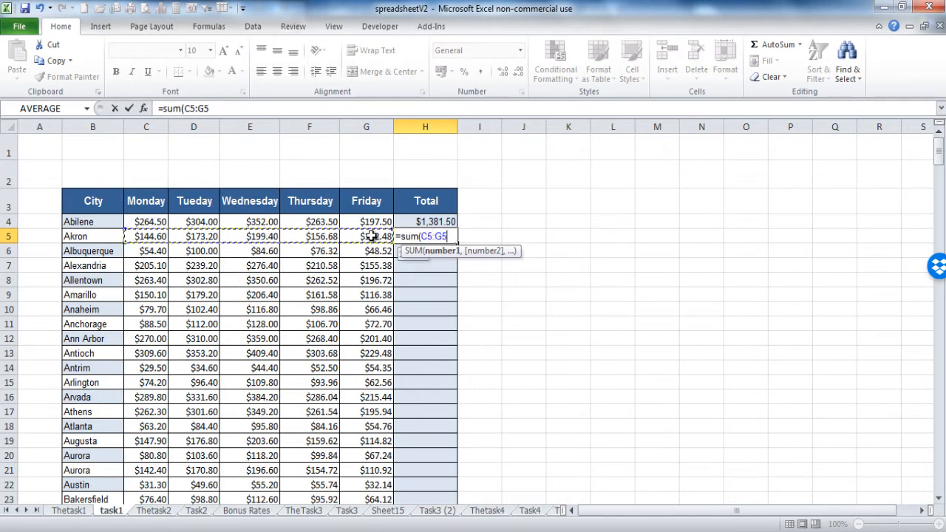
pyautogui.write(')')
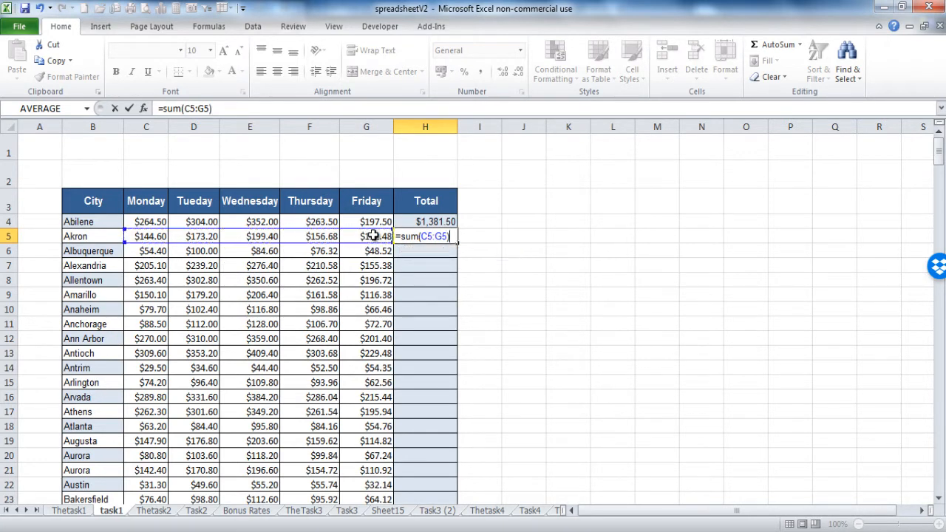
pyautogui.press('Return')
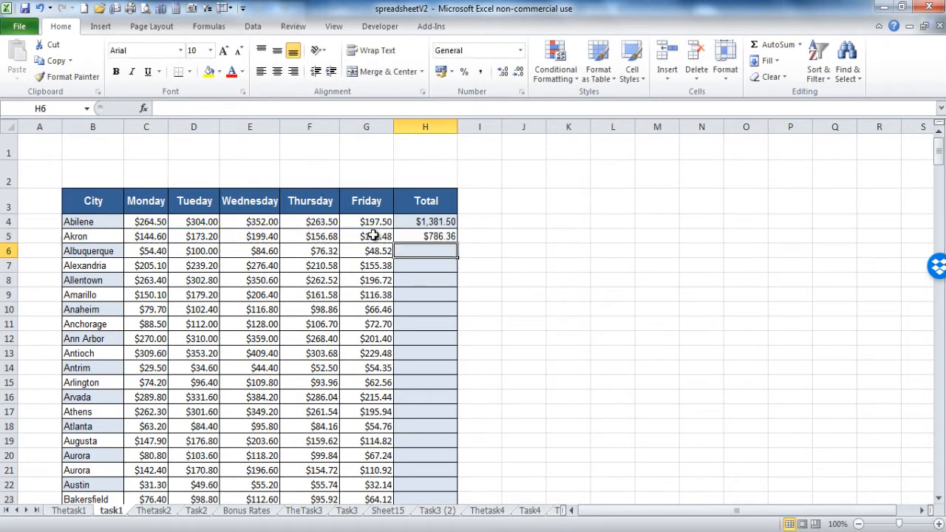
# Step: Enter a SUM of the column H city totals in H319, giving $275,104
pyautogui.click(420, 265)
pyautogui.click(422, 279)
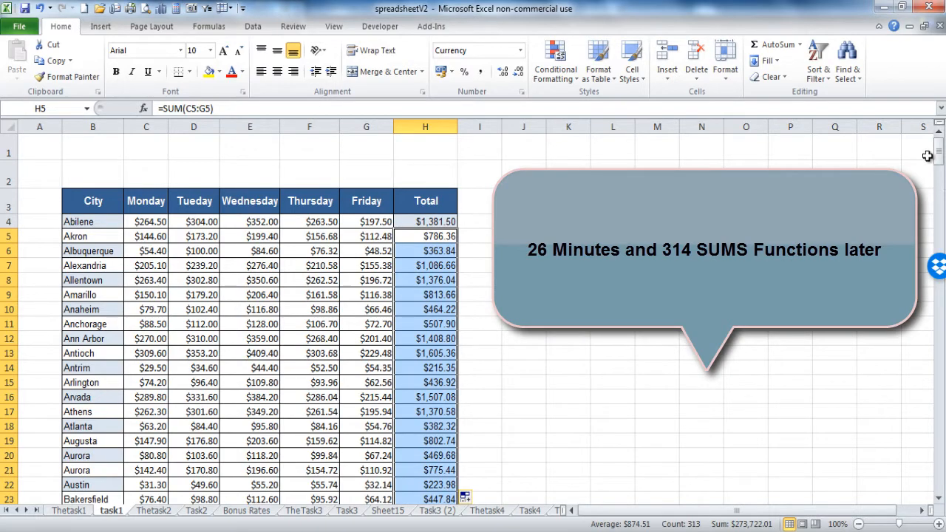
pyautogui.moveTo(938, 155); pyautogui.dragTo(941, 485)
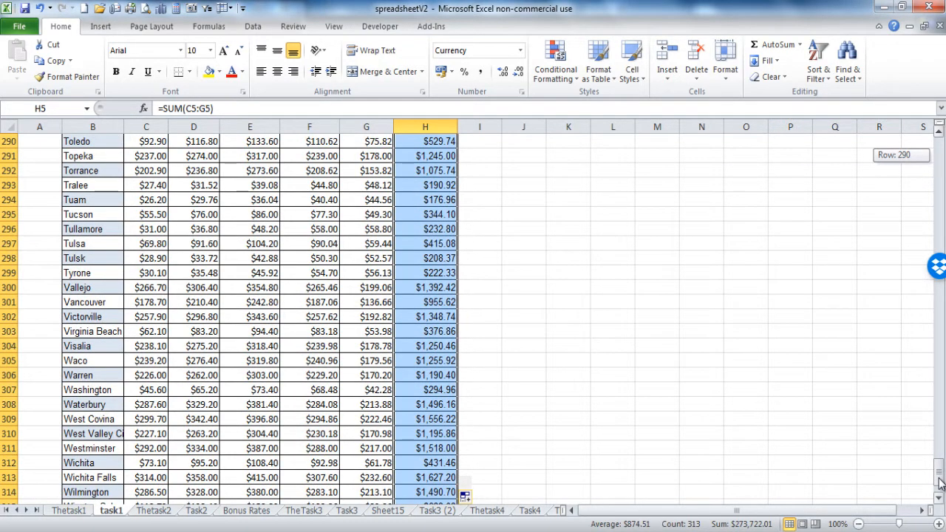
pyautogui.moveTo(940, 485); pyautogui.dragTo(940, 491)
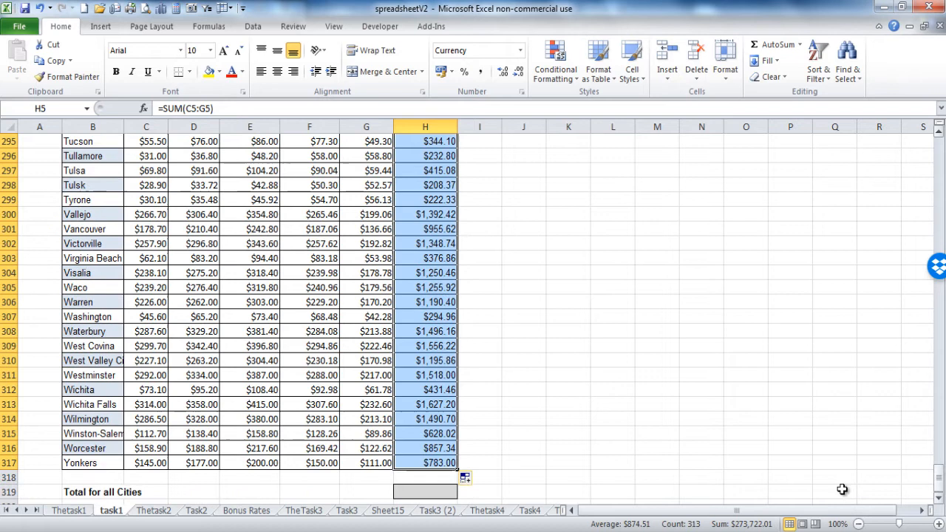
pyautogui.click(423, 488)
pyautogui.write('=s')
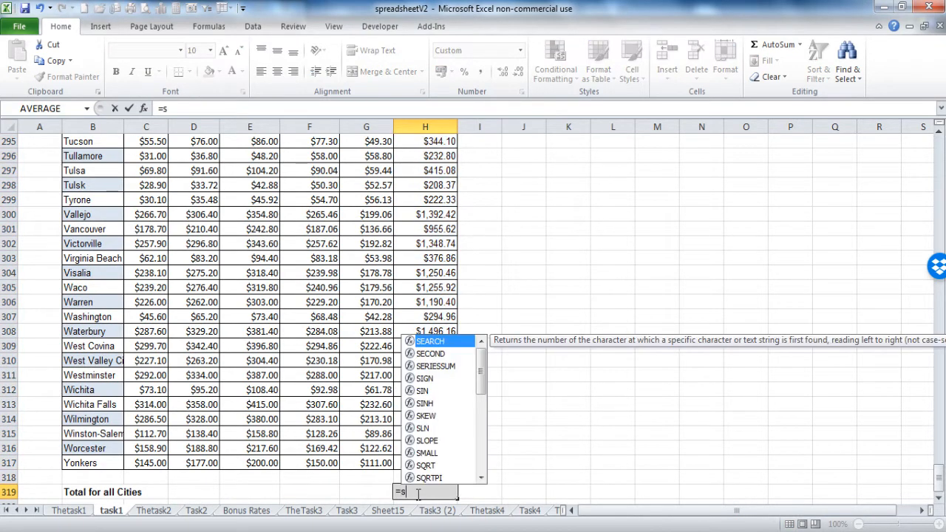
pyautogui.write('um(')
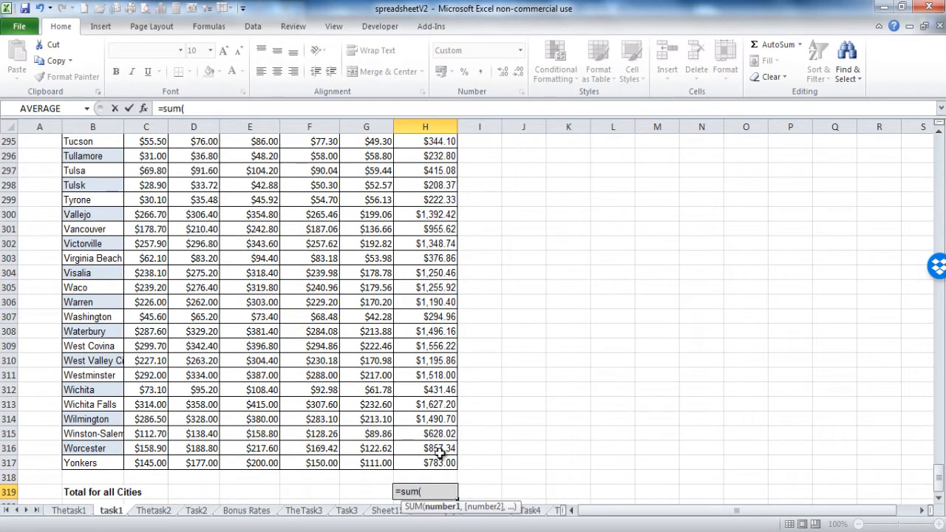
pyautogui.moveTo(429, 459); pyautogui.dragTo(410, 196)
pyautogui.press('Return')
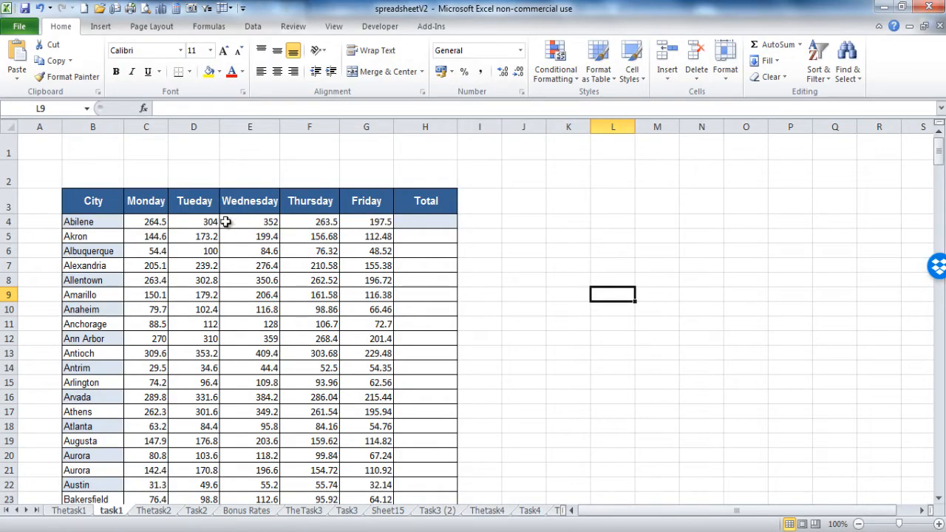
# Step: AutoSum each city's row into the Total column for C4:H317 and format the figures as Currency
pyautogui.click(157, 221)
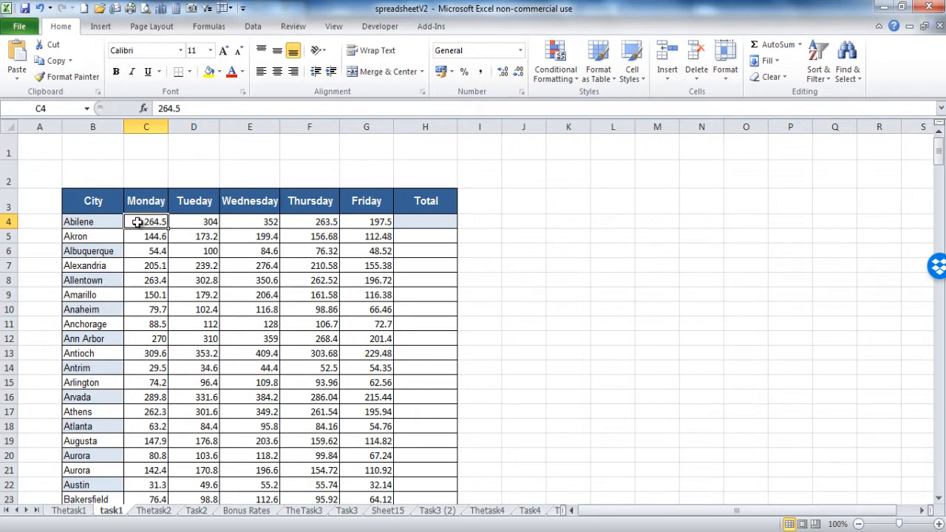
pyautogui.moveTo(145, 221); pyautogui.dragTo(416, 223)
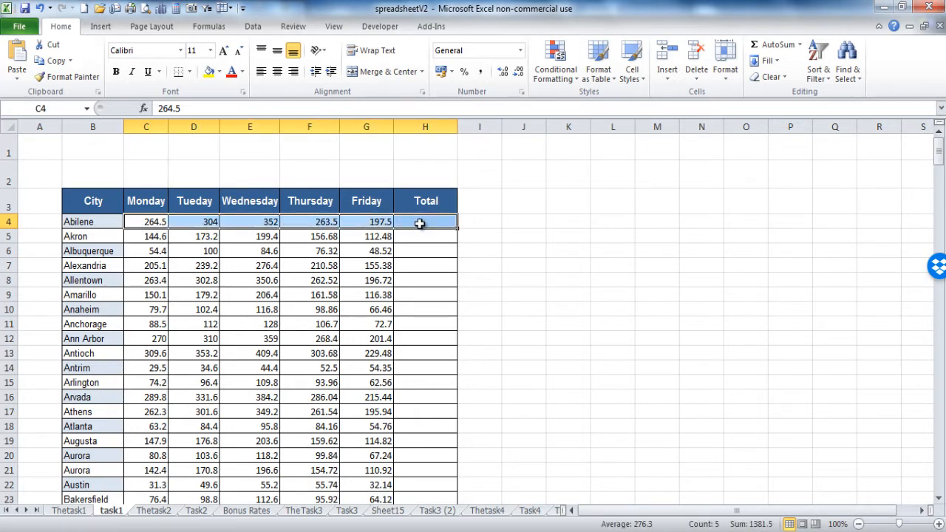
pyautogui.hotkey('ctrl', 'shift', 'Down')
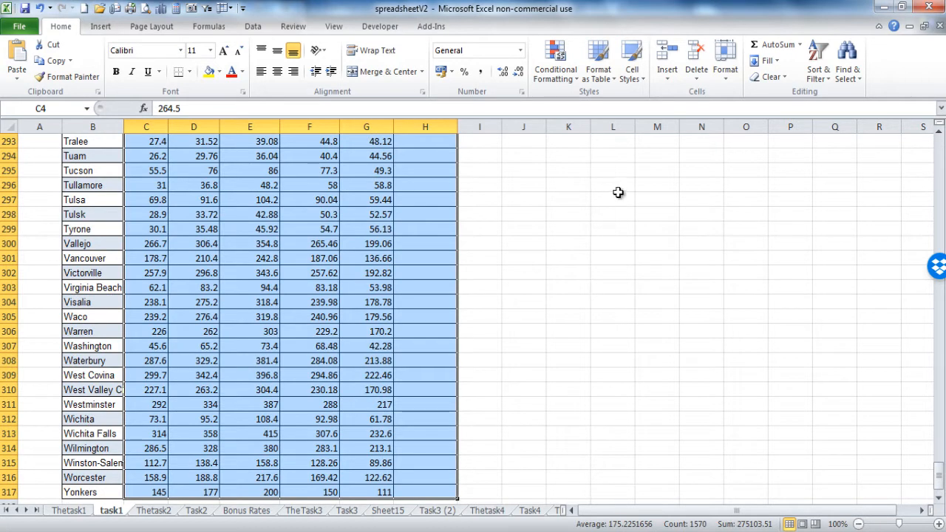
pyautogui.click(771, 47)
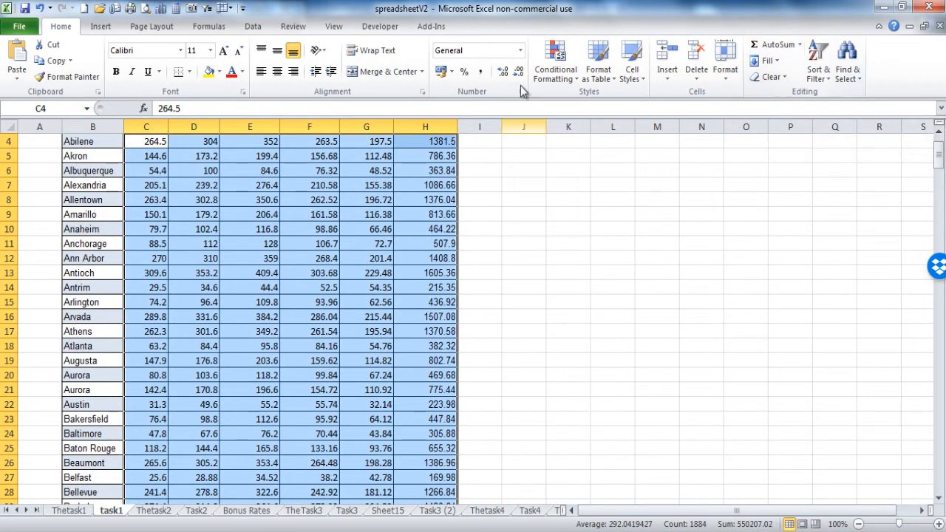
pyautogui.click(521, 51)
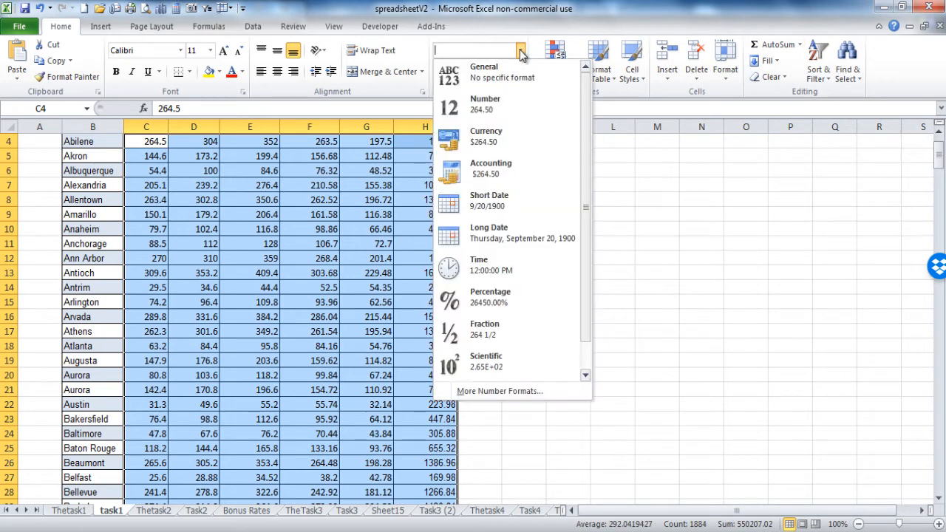
pyautogui.click(487, 136)
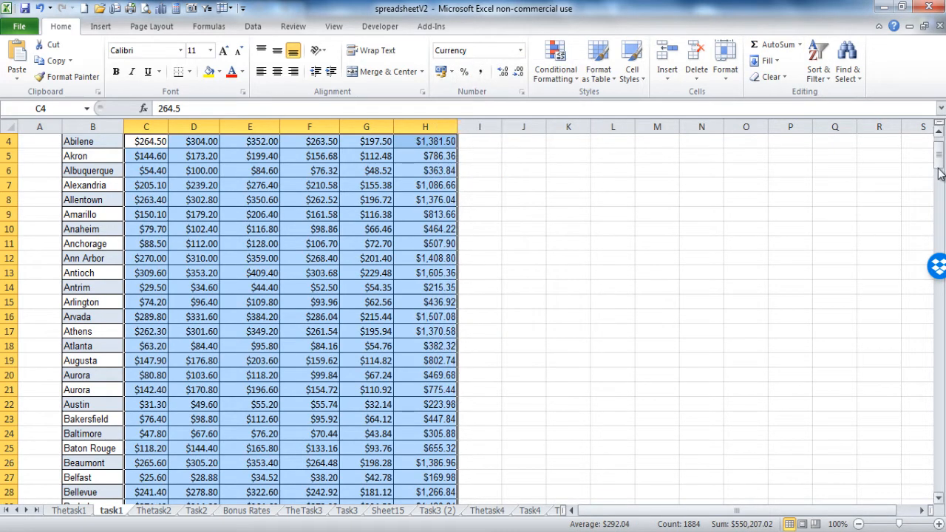
pyautogui.click(437, 144)
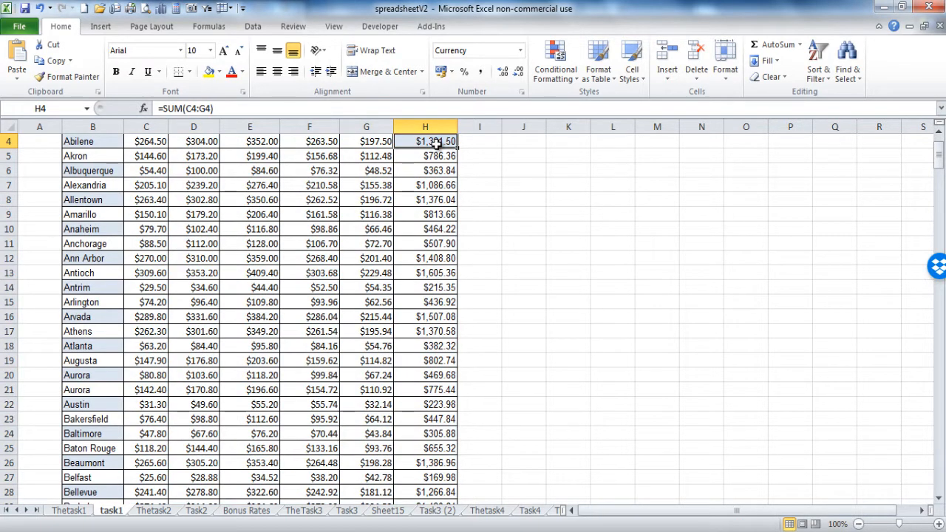
# Step: AutoSum the Total column into H319 for the Total for all Cities
pyautogui.hotkey('ctrl', 'Down')
pyautogui.press('Down')
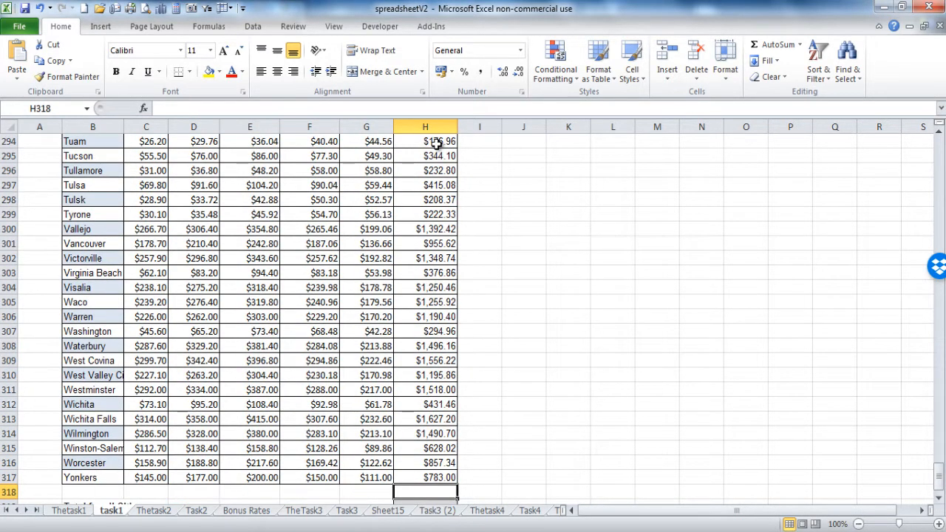
pyautogui.press('Down')
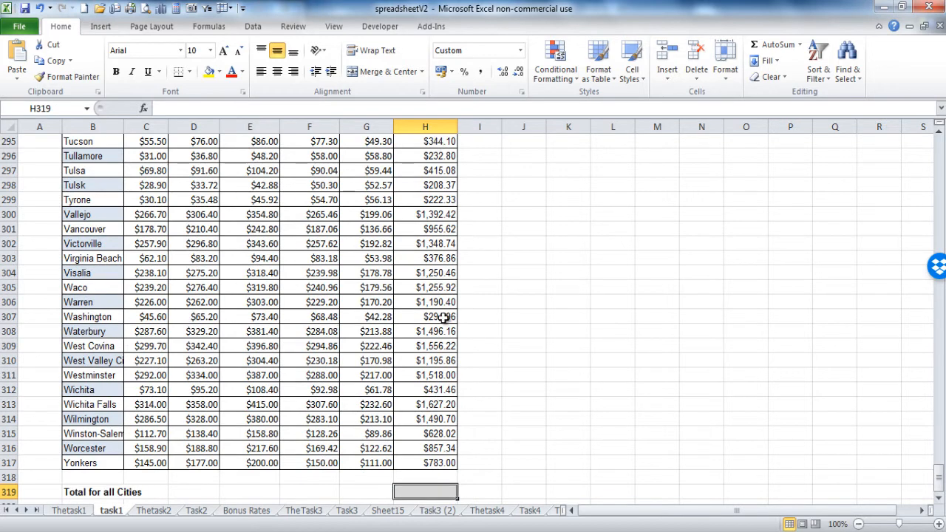
pyautogui.click(777, 48)
pyautogui.press('Return')
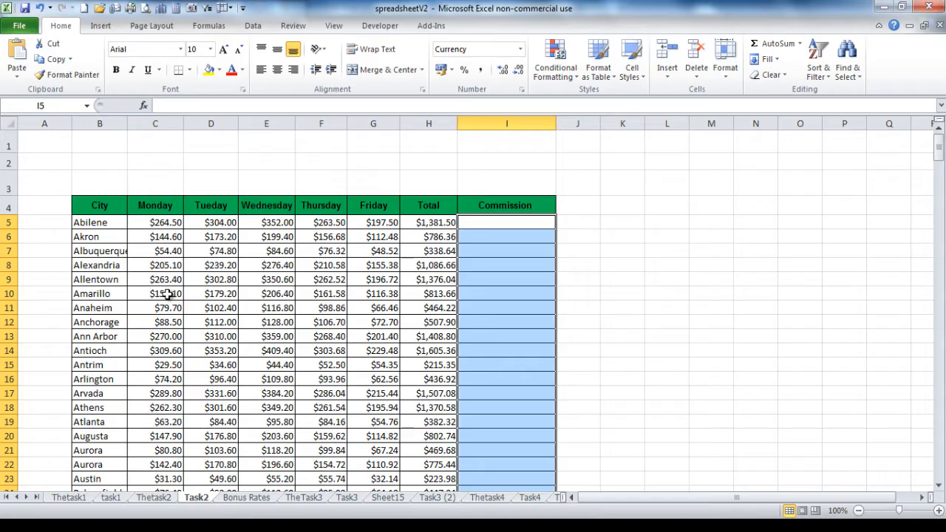
# Step: Check the column H Total formulas and the 2% store rate on the Bonus Rates sheet
pyautogui.click(467, 223)
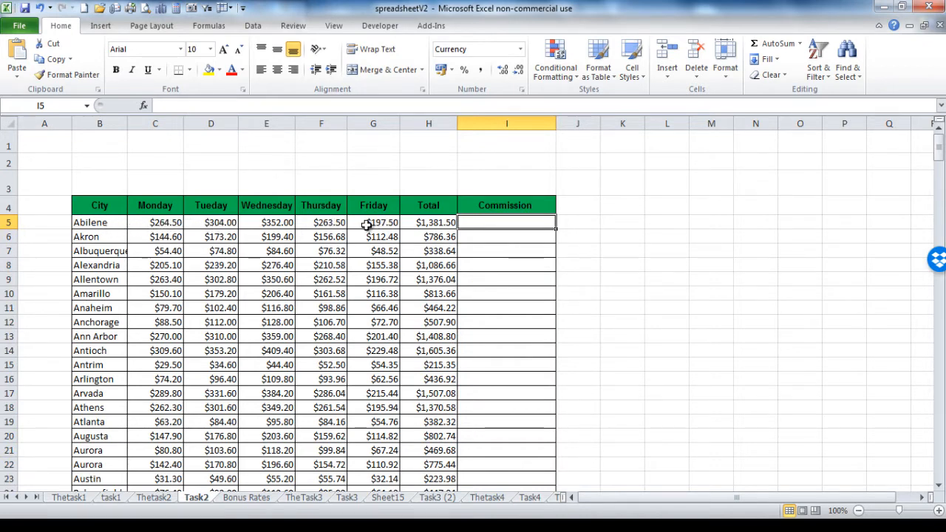
pyautogui.click(427, 224)
pyautogui.click(418, 236)
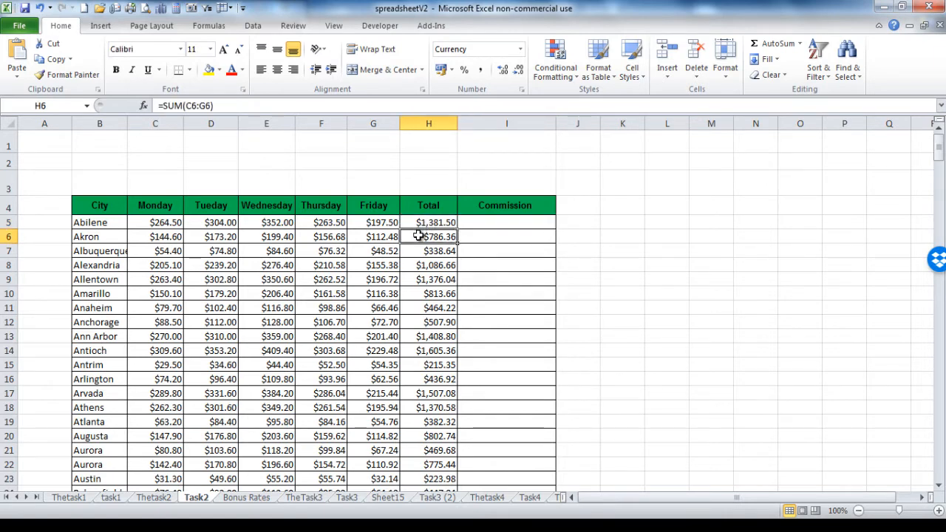
pyautogui.click(452, 226)
pyautogui.click(469, 225)
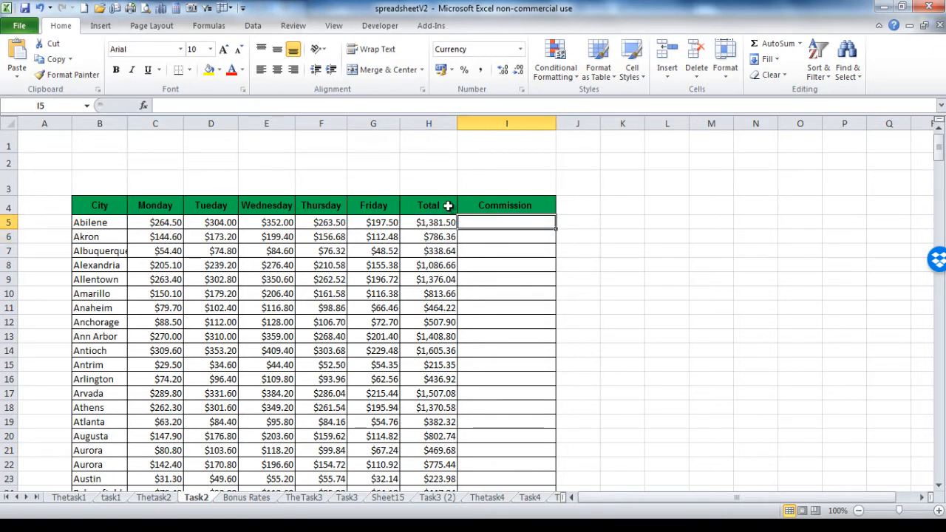
pyautogui.click(421, 223)
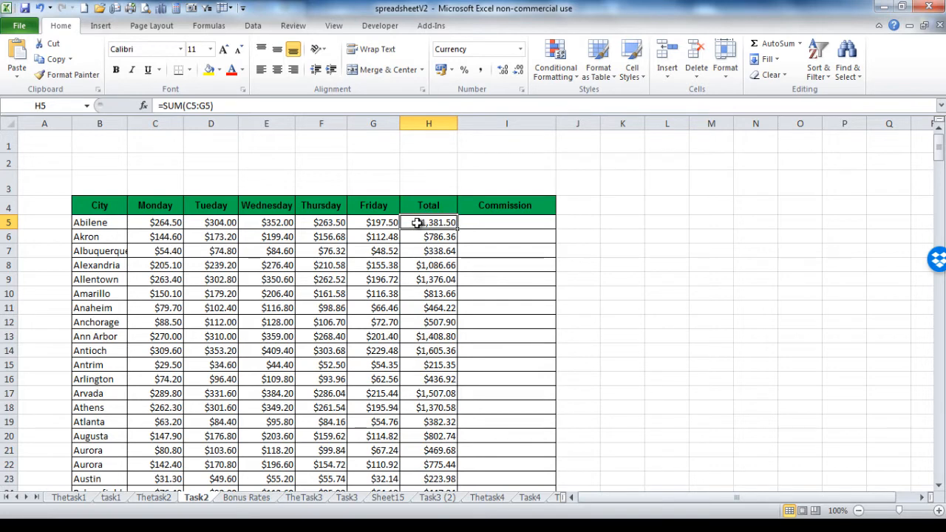
pyautogui.click(255, 500)
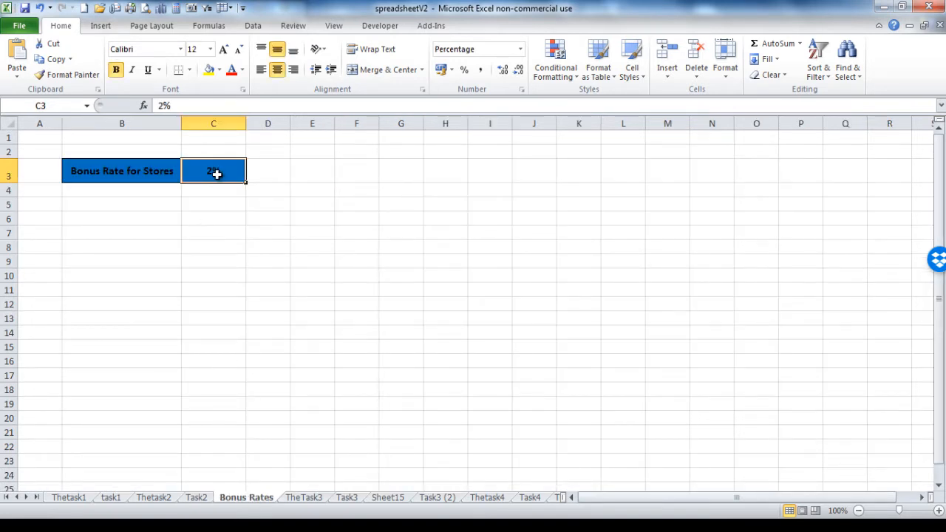
pyautogui.click(197, 498)
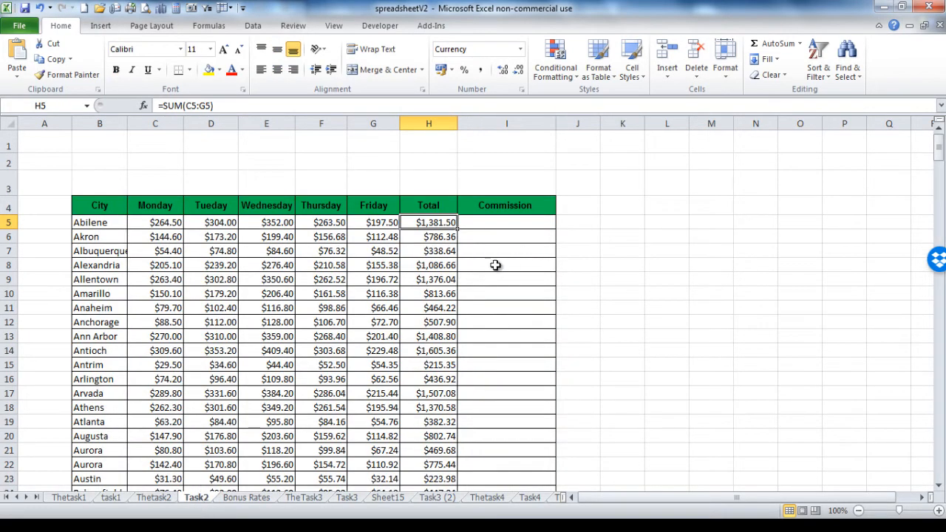
# Step: Enter =H5*2% and =H6*2% in the Commission column, giving $27.63 and $15.73
pyautogui.click(488, 225)
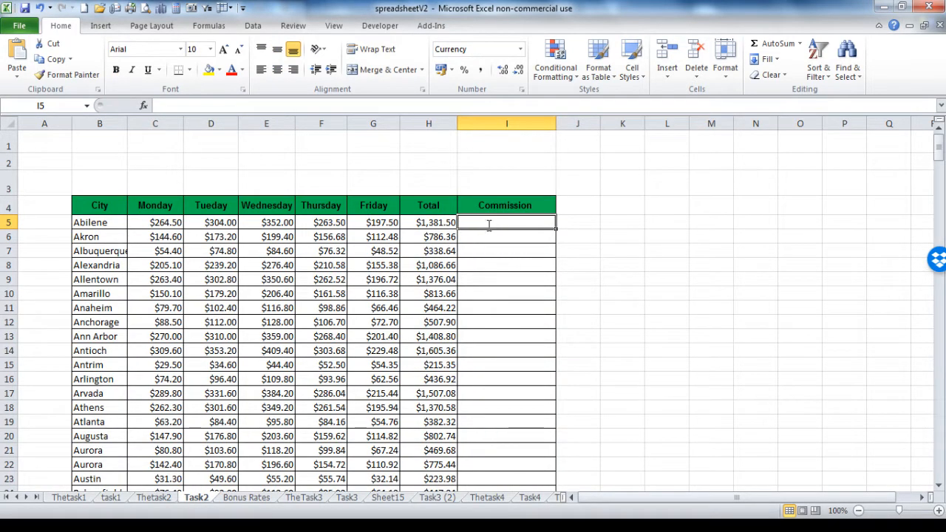
pyautogui.write('=')
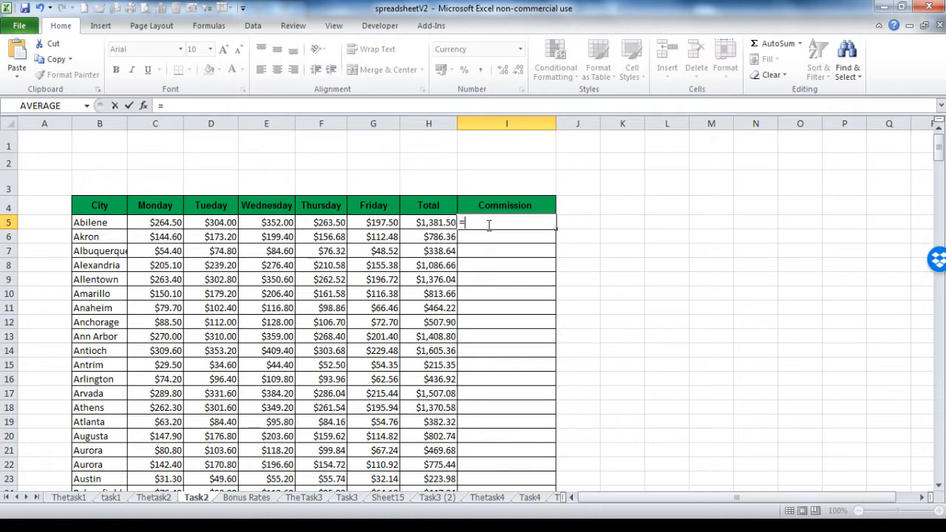
pyautogui.click(420, 225)
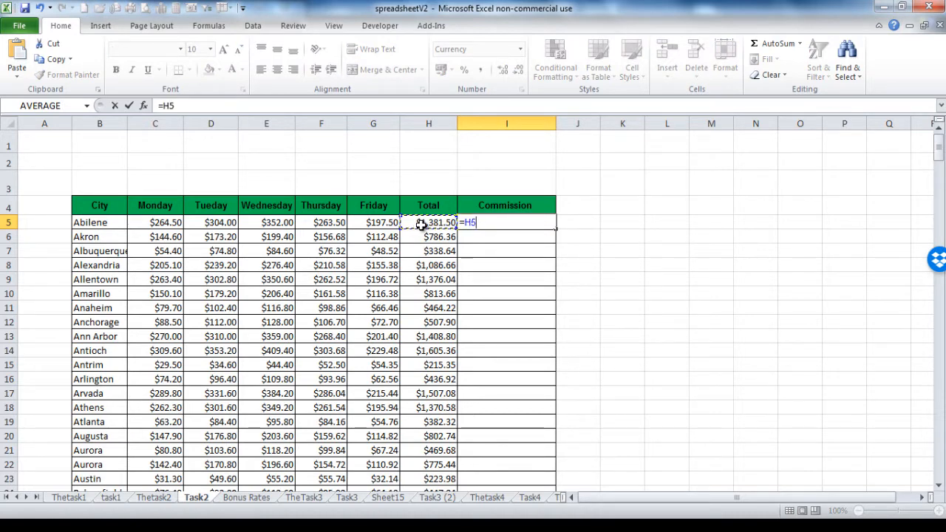
pyautogui.write('*')
pyautogui.press('Return')
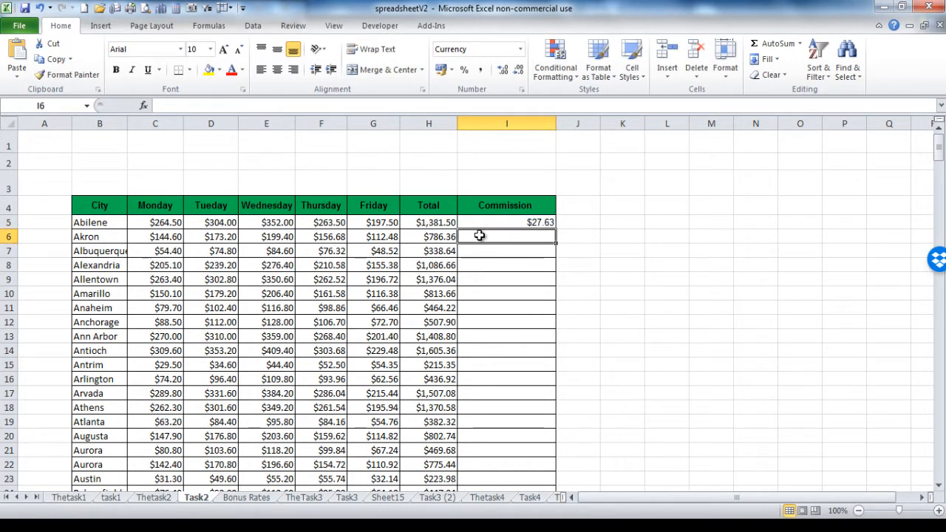
pyautogui.write('=')
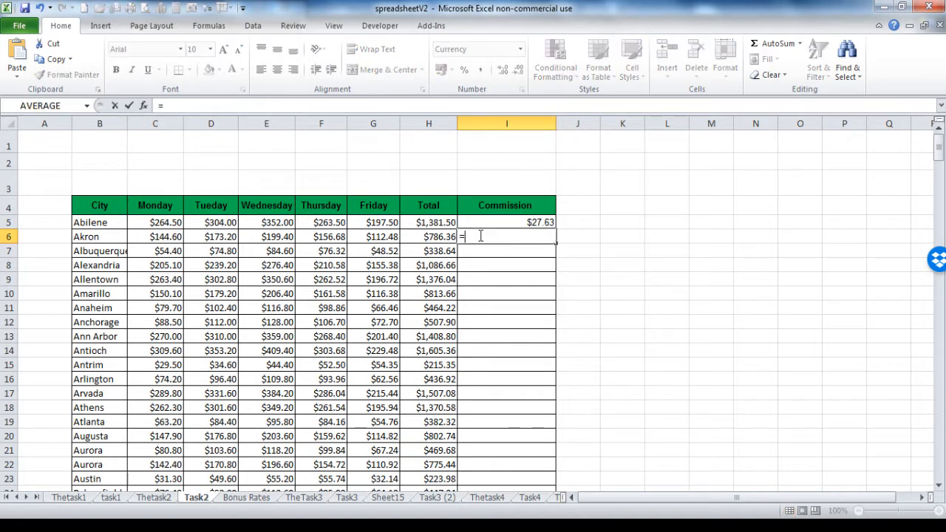
pyautogui.click(442, 237)
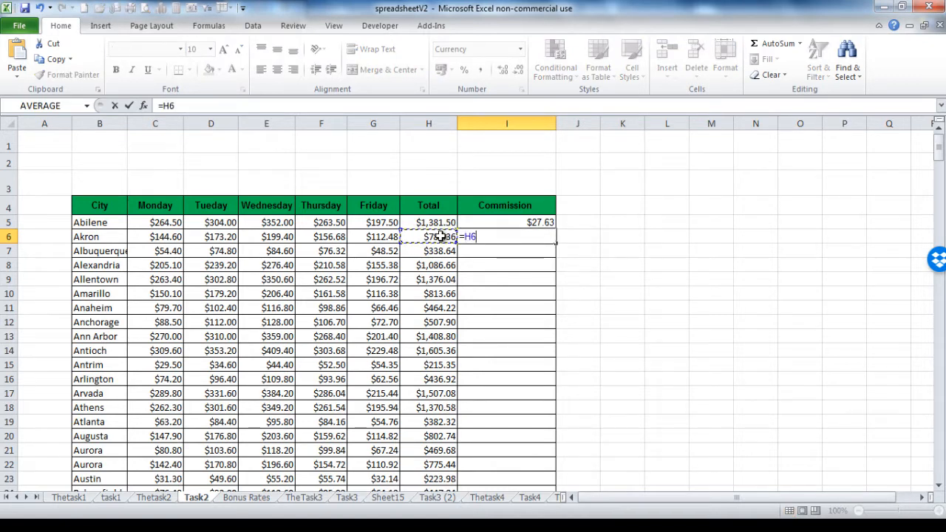
pyautogui.write('*')
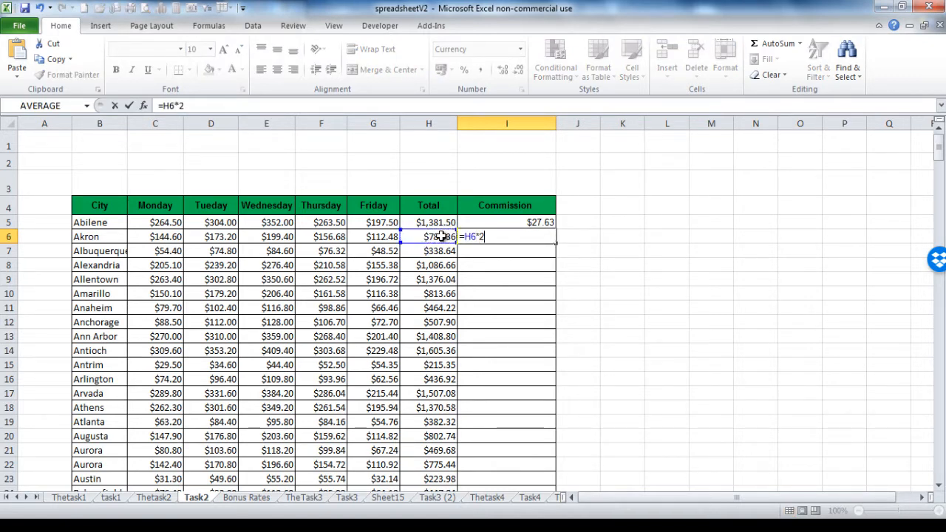
pyautogui.press('Return')
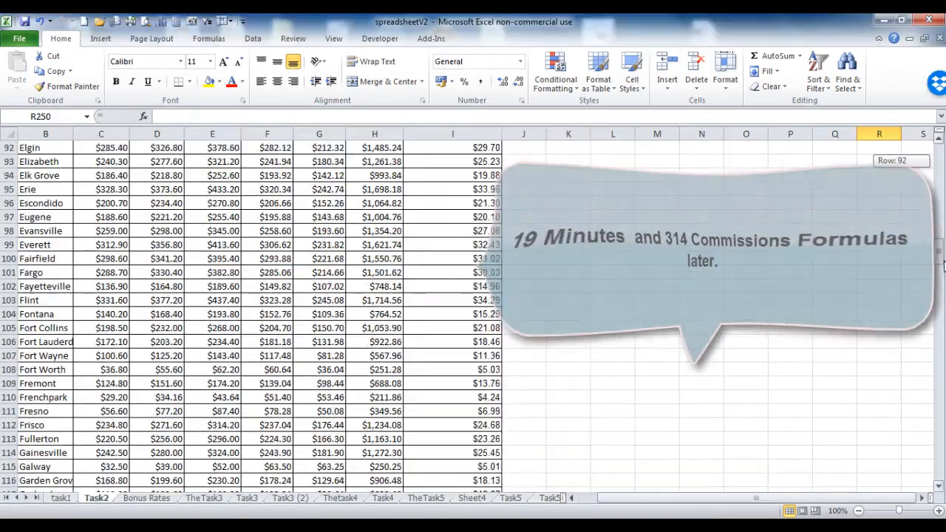
pyautogui.moveTo(943, 266); pyautogui.dragTo(942, 475)
# Step: Check the Total formula in H5, then view the 2% store rate on Bonus Rates
pyautogui.click(941, 485)
pyautogui.click(942, 486)
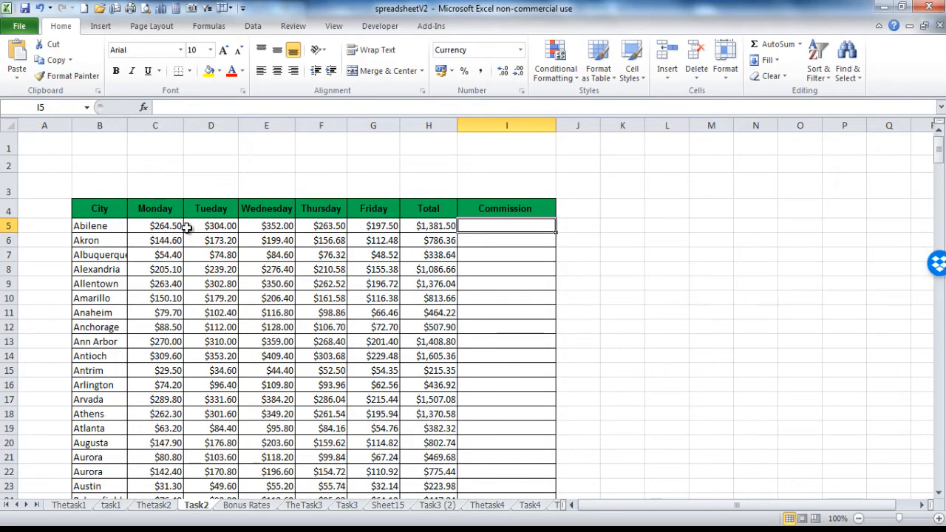
pyautogui.click(423, 227)
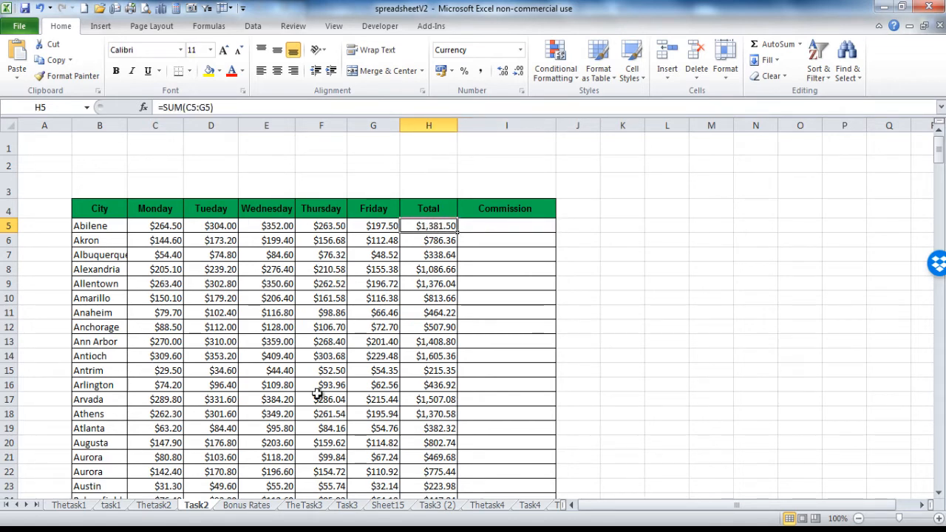
pyautogui.click(251, 507)
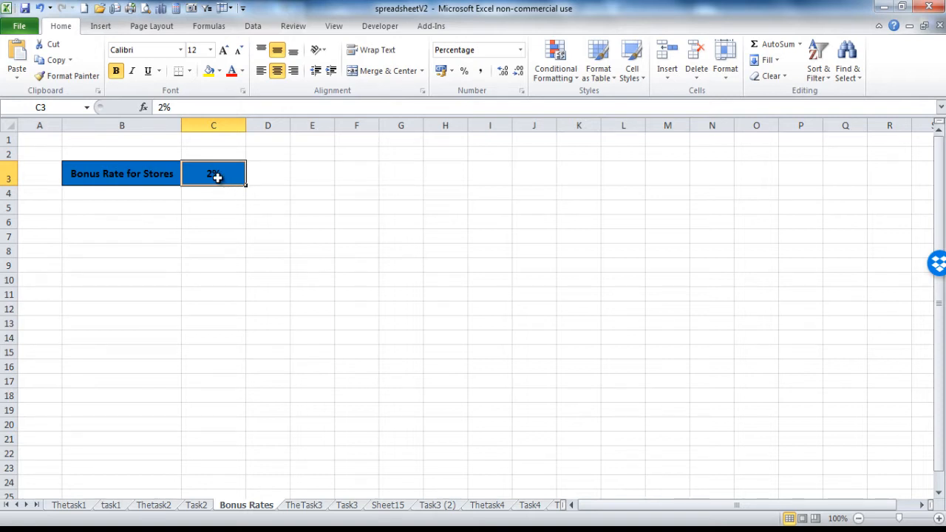
# Step: Enter =H5*'Bonus Rates'!C$3 in I5 and fill it down the Commission column
pyautogui.click(196, 504)
pyautogui.click(510, 226)
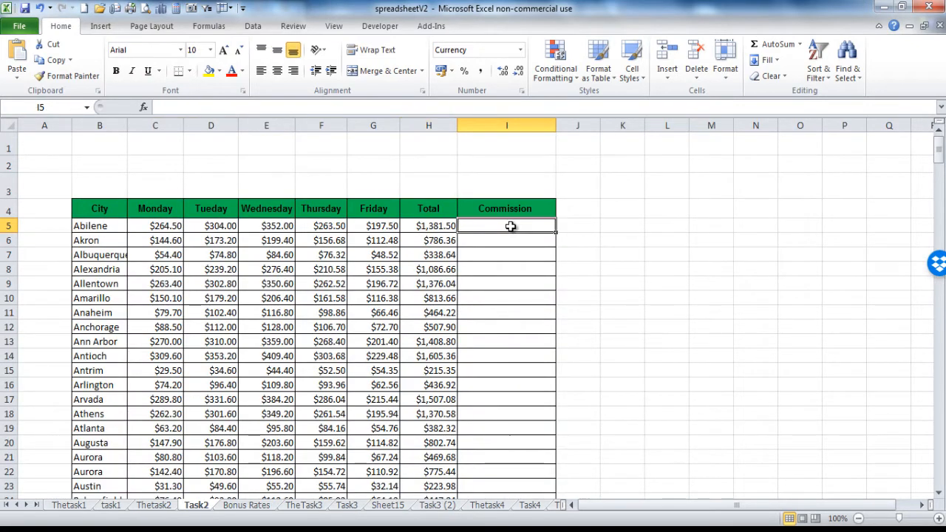
pyautogui.write('=')
pyautogui.click(438, 224)
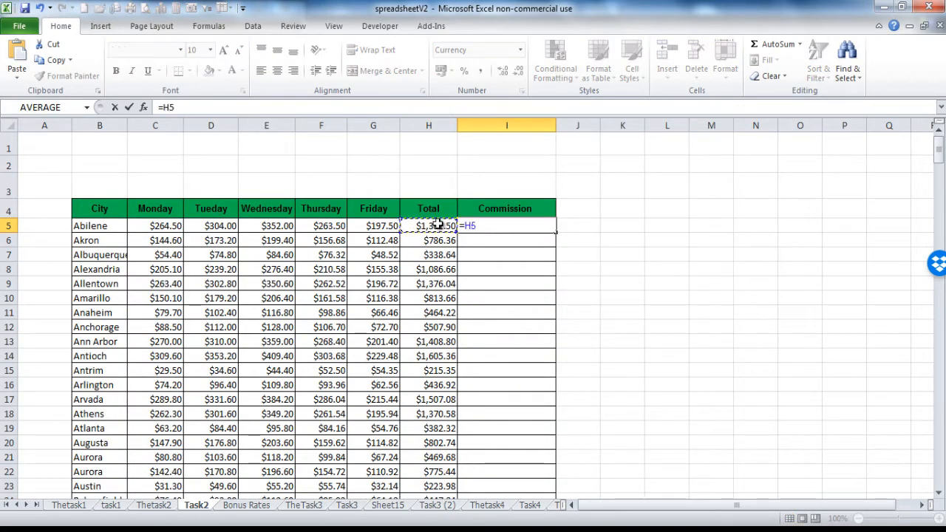
pyautogui.write('*')
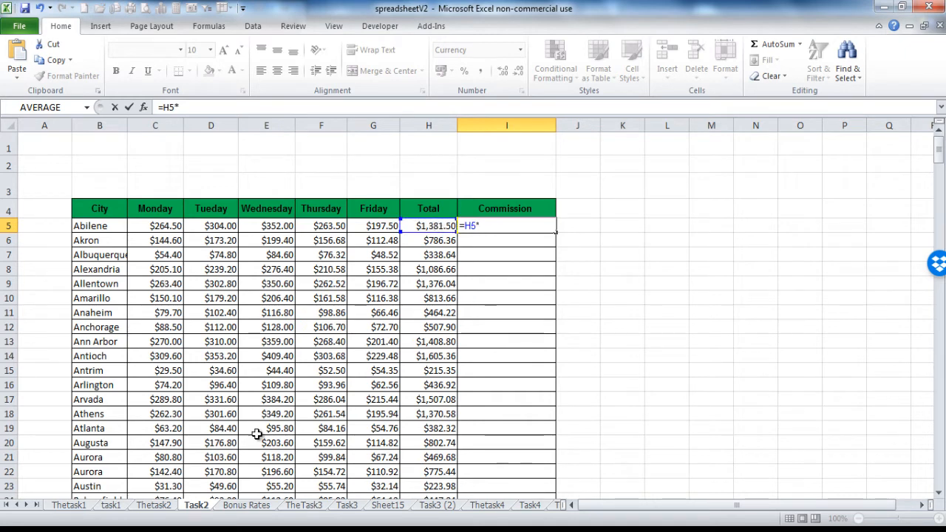
pyautogui.click(237, 505)
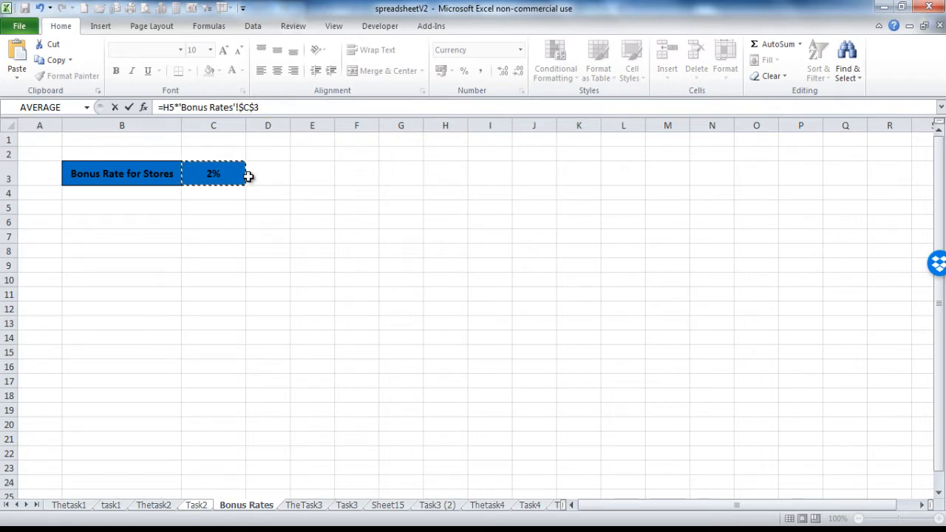
pyautogui.press('F4')
pyautogui.press('Return')
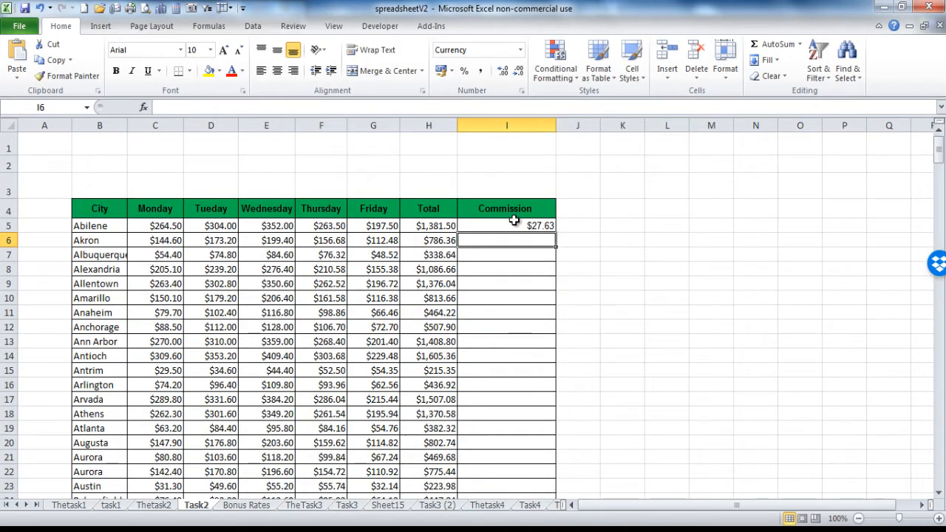
pyautogui.click(521, 224)
pyautogui.doubleClick(554, 232)
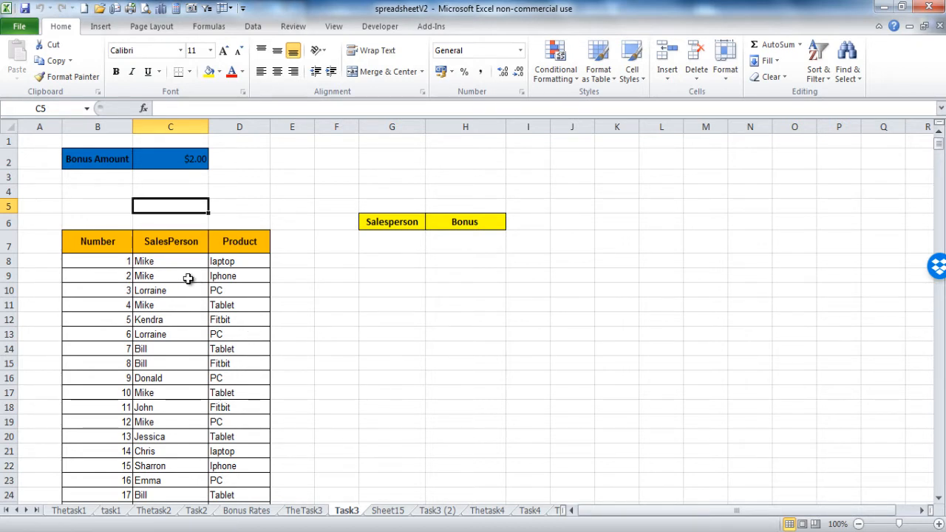
# Step: Sort the Task3 sales list A to Z by SalesPerson
pyautogui.click(168, 264)
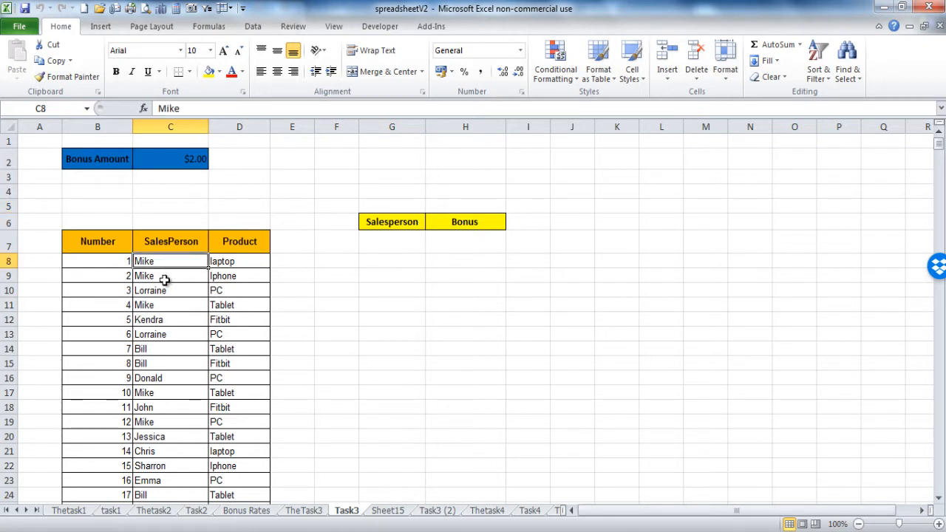
pyautogui.click(164, 279)
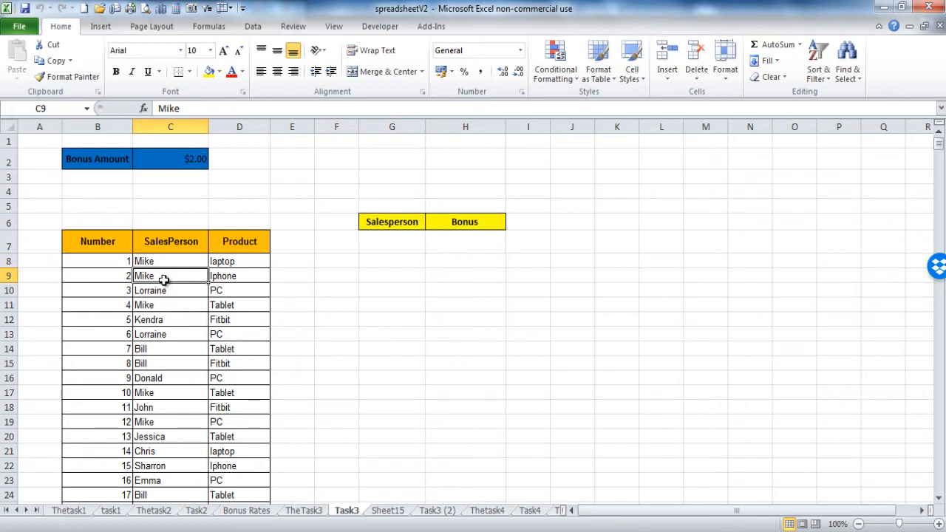
pyautogui.click(170, 393)
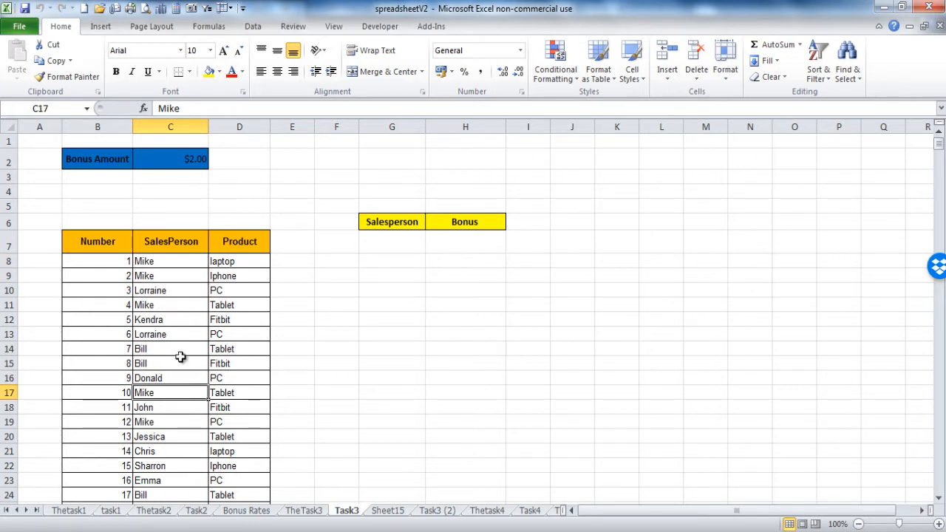
pyautogui.click(941, 471)
pyautogui.click(941, 471)
pyautogui.click(942, 471)
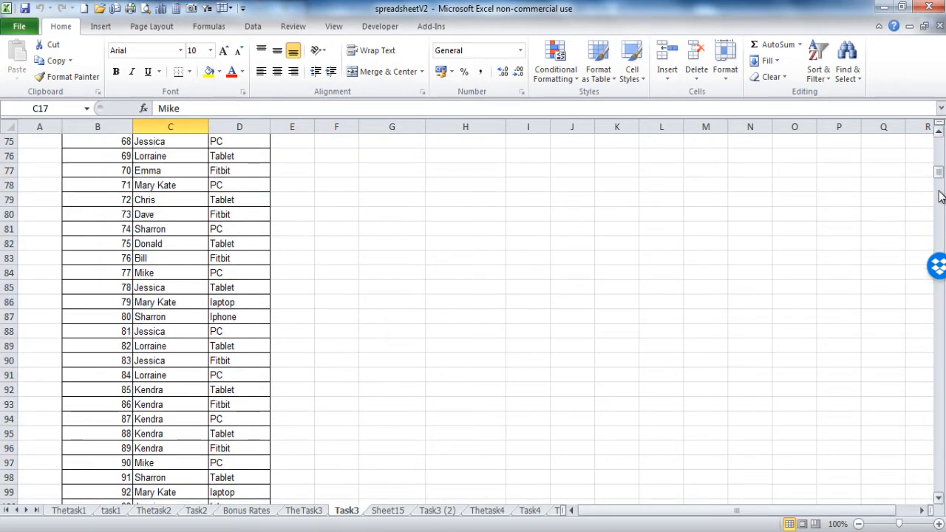
pyautogui.moveTo(941, 181); pyautogui.dragTo(941, 137)
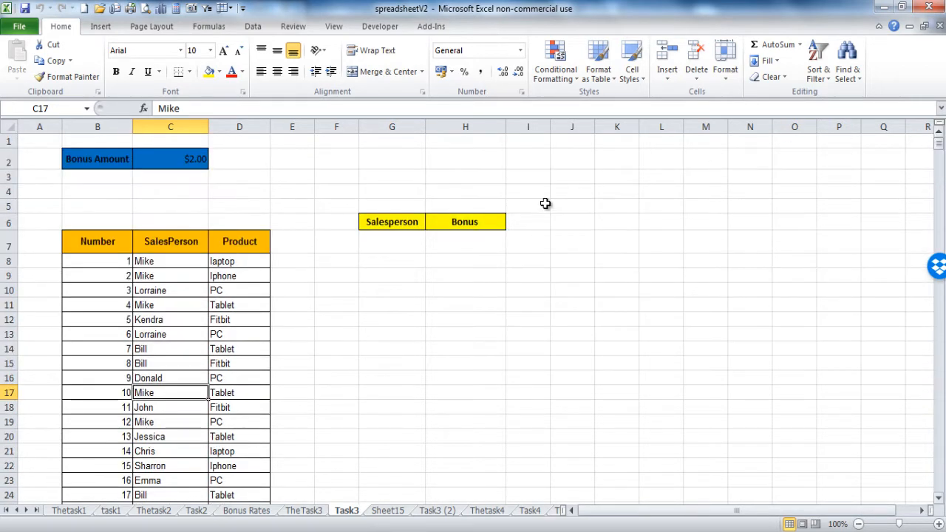
pyautogui.click(180, 276)
pyautogui.click(252, 27)
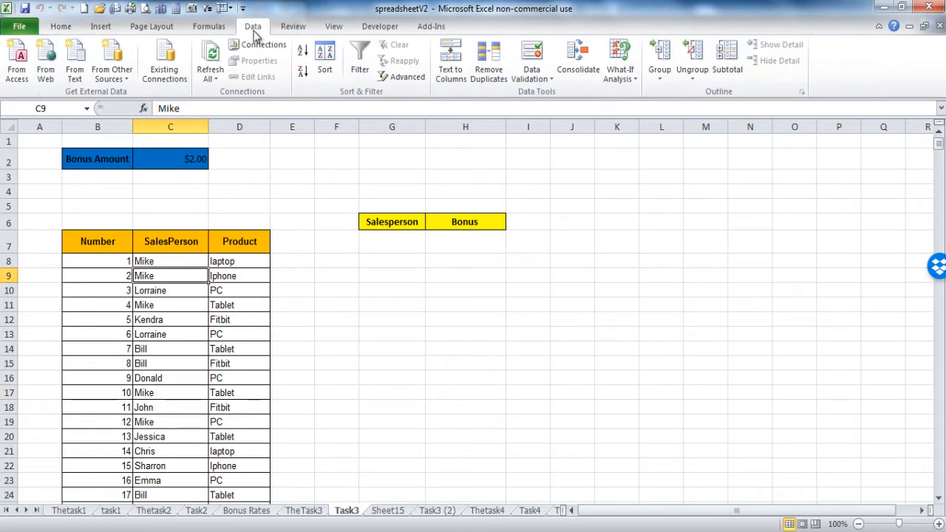
pyautogui.click(301, 58)
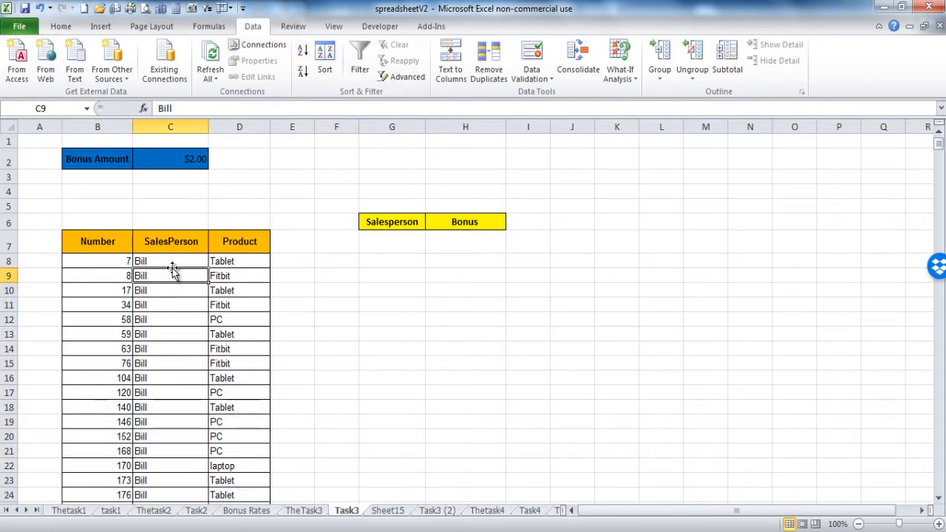
# Step: Enter the first salesperson's name in G7 and select their rows to count them
pyautogui.moveTo(175, 261); pyautogui.dragTo(207, 278)
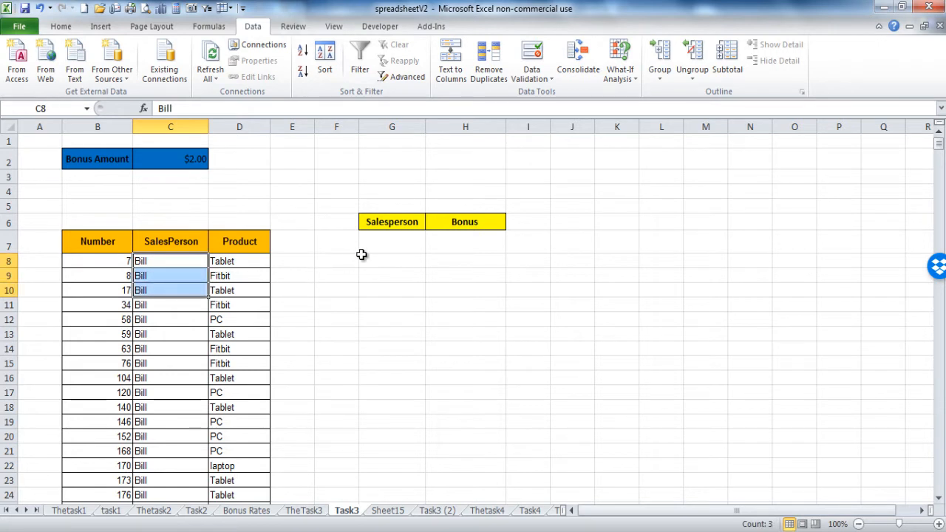
pyautogui.click(382, 243)
pyautogui.write('bil')
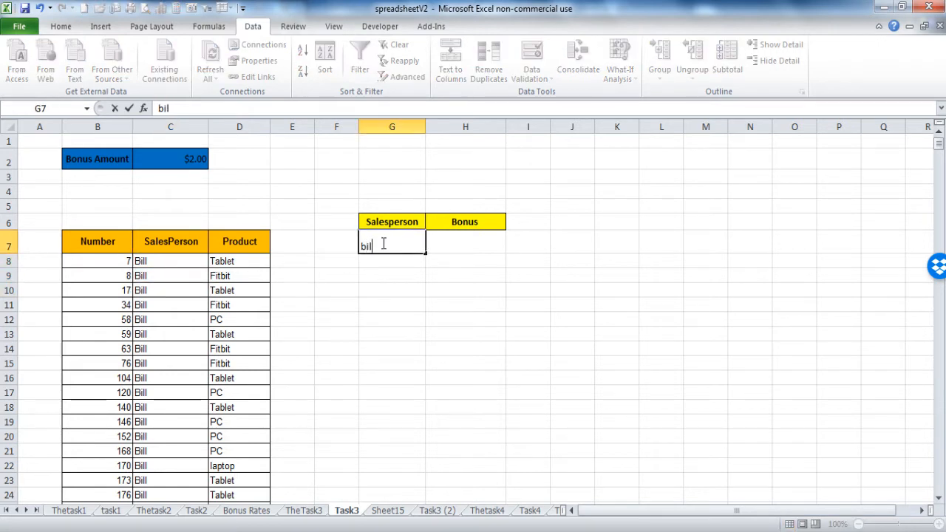
pyautogui.write('l')
pyautogui.press('Return')
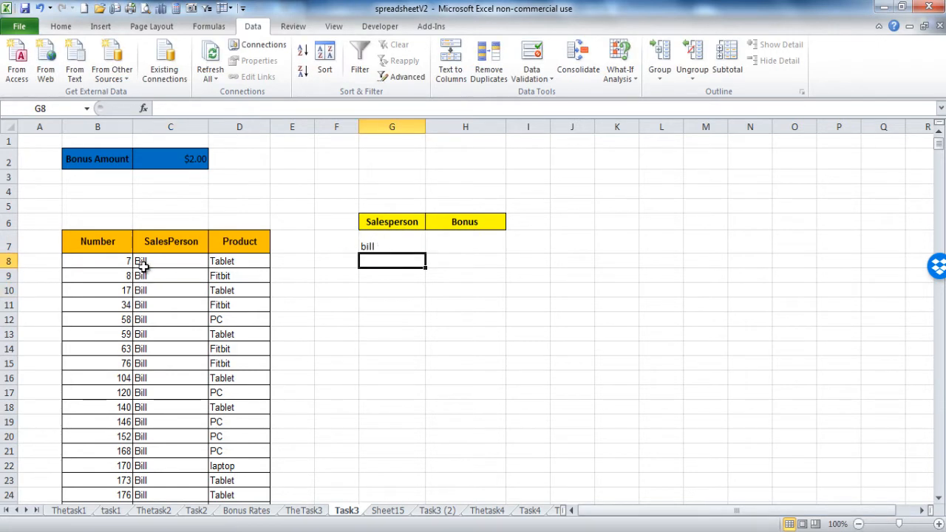
pyautogui.moveTo(148, 262); pyautogui.dragTo(168, 186)
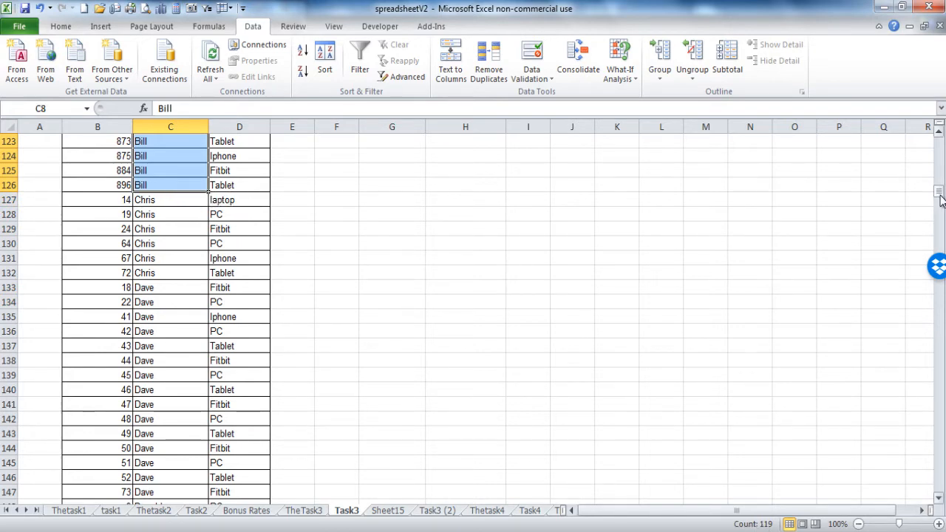
pyautogui.moveTo(938, 191); pyautogui.dragTo(939, 140)
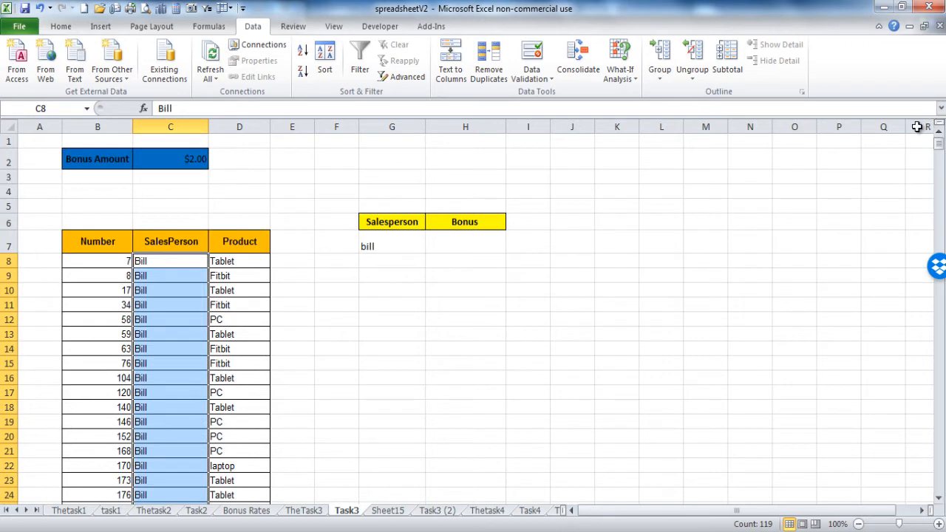
# Step: Enter =119*2 in H7 for the first salesperson's bonus of 238
pyautogui.click(442, 247)
pyautogui.write('=119*2')
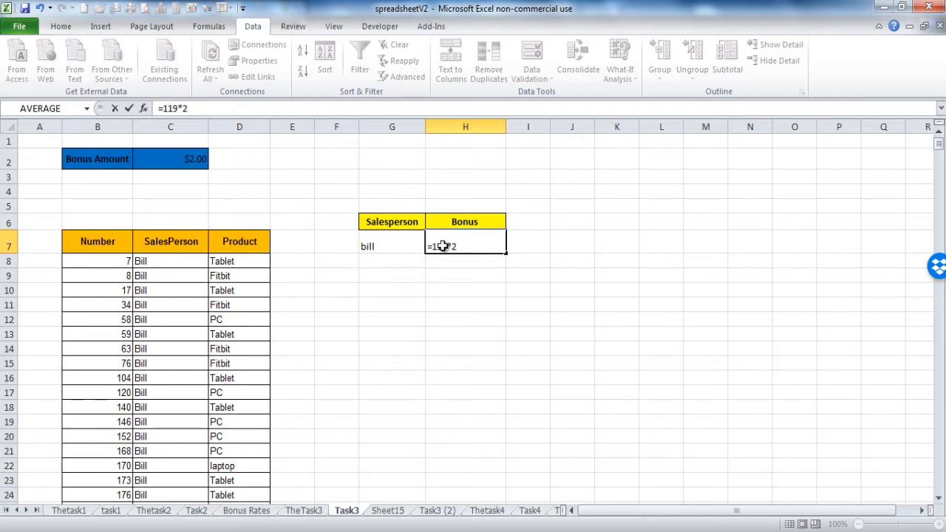
pyautogui.press('Return')
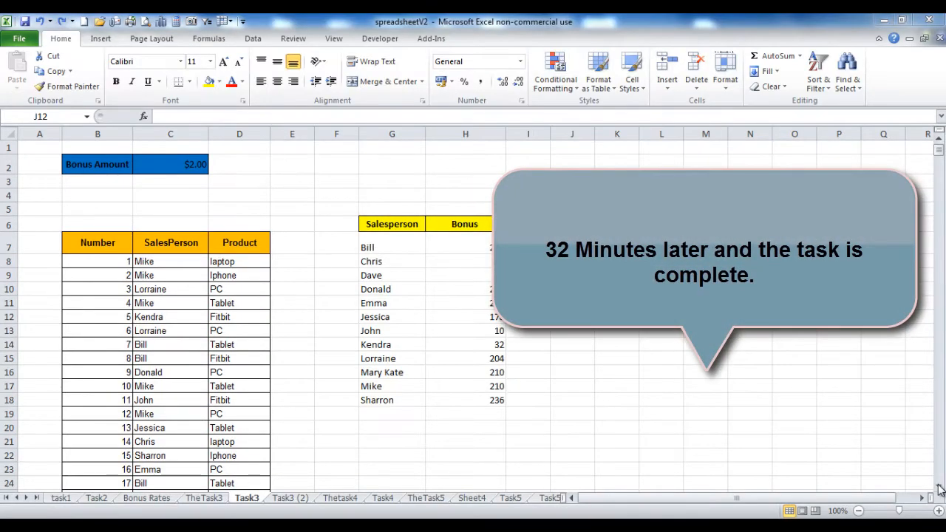
pyautogui.click(941, 489)
pyautogui.click(941, 489)
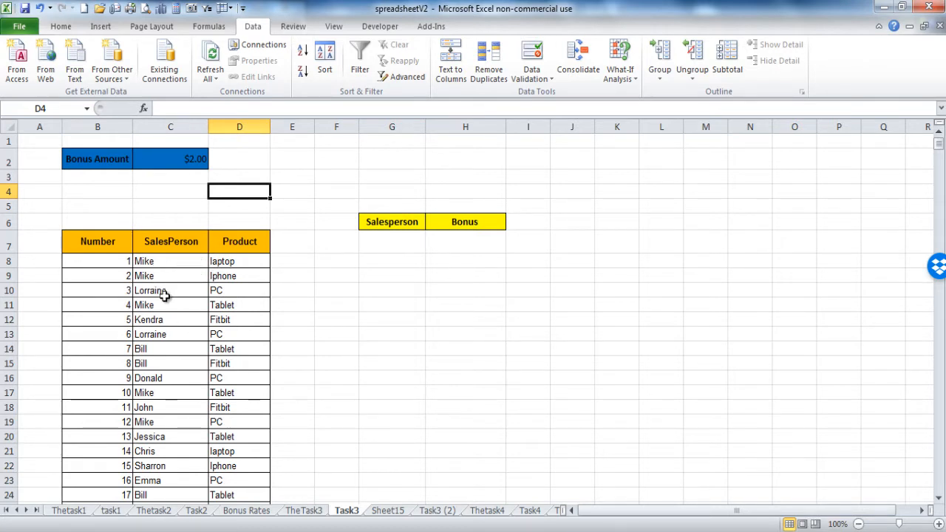
# Step: Insert a PivotTable on a new worksheet with SalesPerson as its row field
pyautogui.click(173, 392)
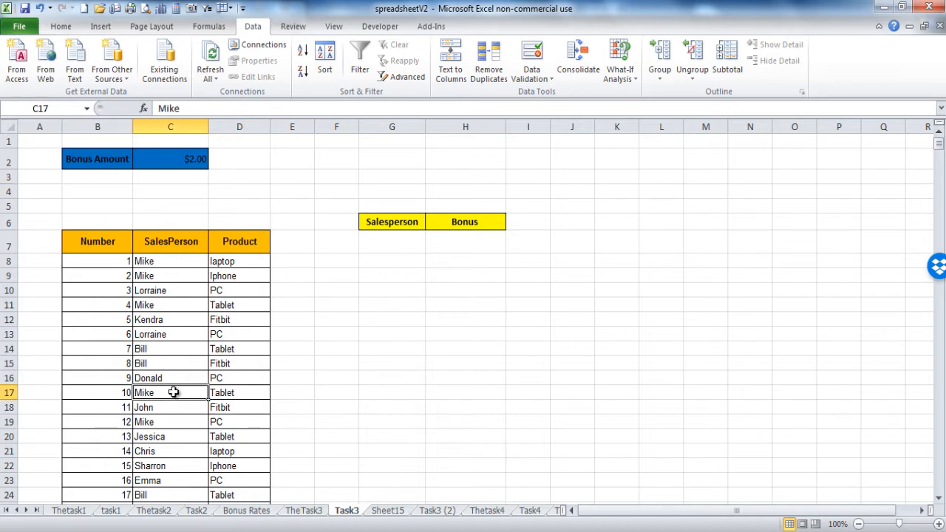
pyautogui.click(100, 28)
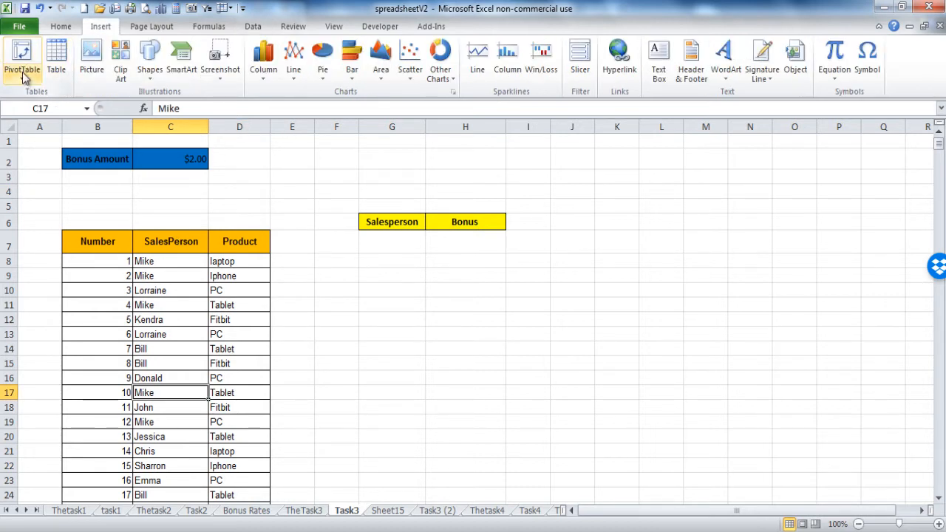
pyautogui.click(23, 75)
pyautogui.click(46, 94)
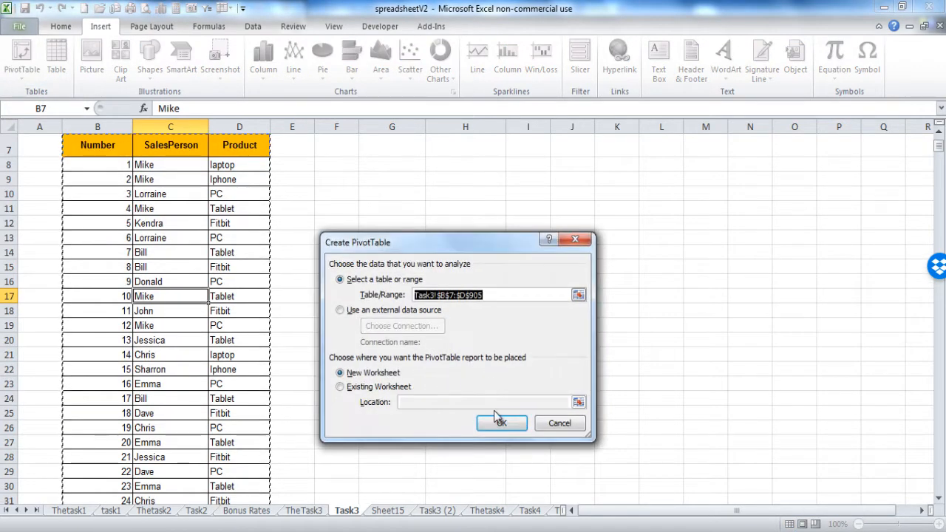
pyautogui.click(496, 418)
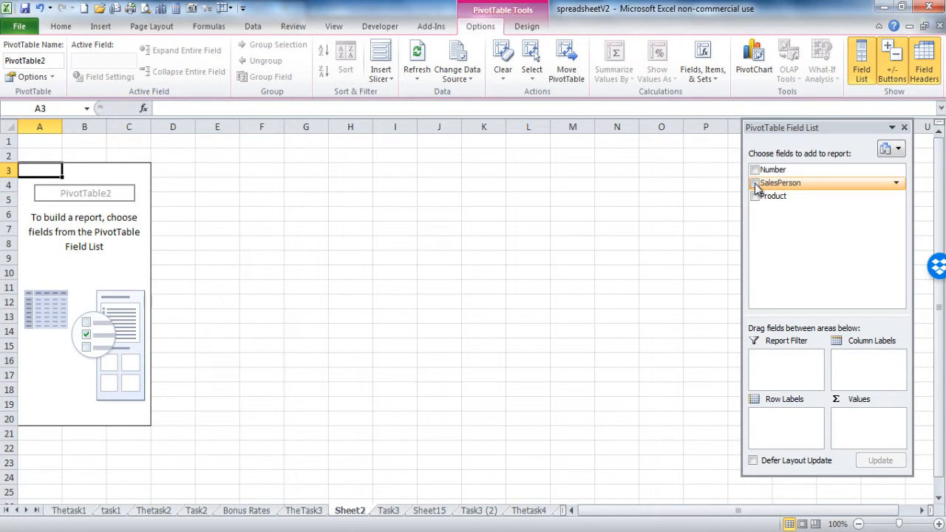
pyautogui.click(755, 185)
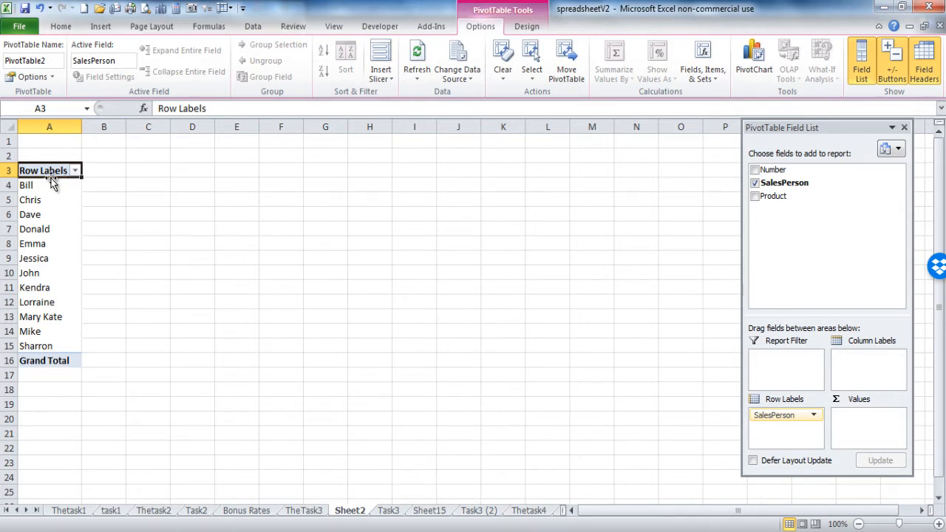
# Step: Copy the twelve salesperson names from A4:A15 and return to Task3
pyautogui.moveTo(47, 184); pyautogui.dragTo(36, 337)
pyautogui.hotkey('ctrl', 'c')
pyautogui.click(35, 346)
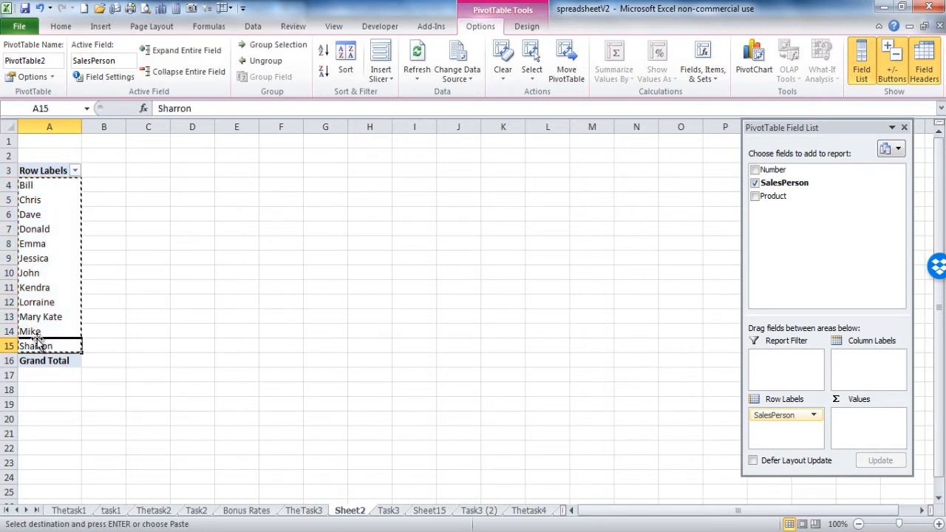
pyautogui.click(388, 513)
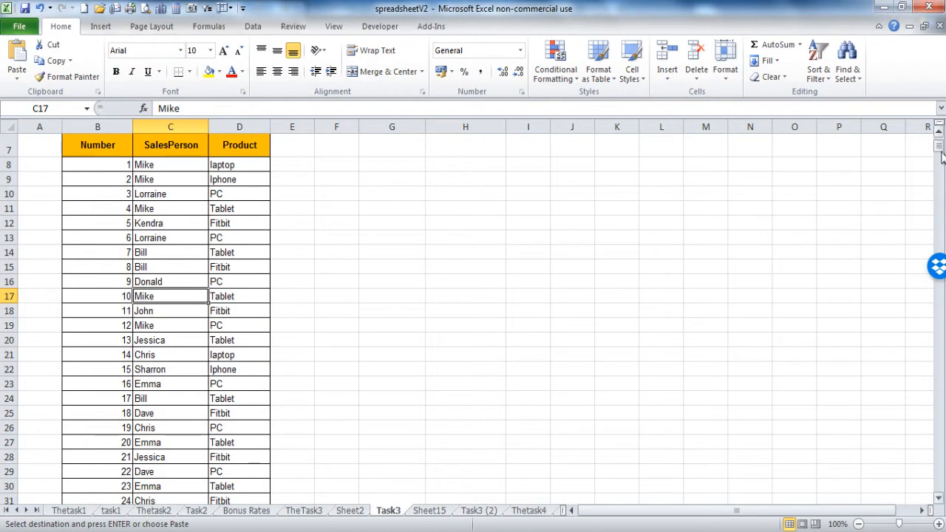
# Step: Paste the twelve salesperson names under the Salesperson heading, starting at G7
pyautogui.moveTo(940, 149); pyautogui.dragTo(940, 139)
pyautogui.click(394, 241)
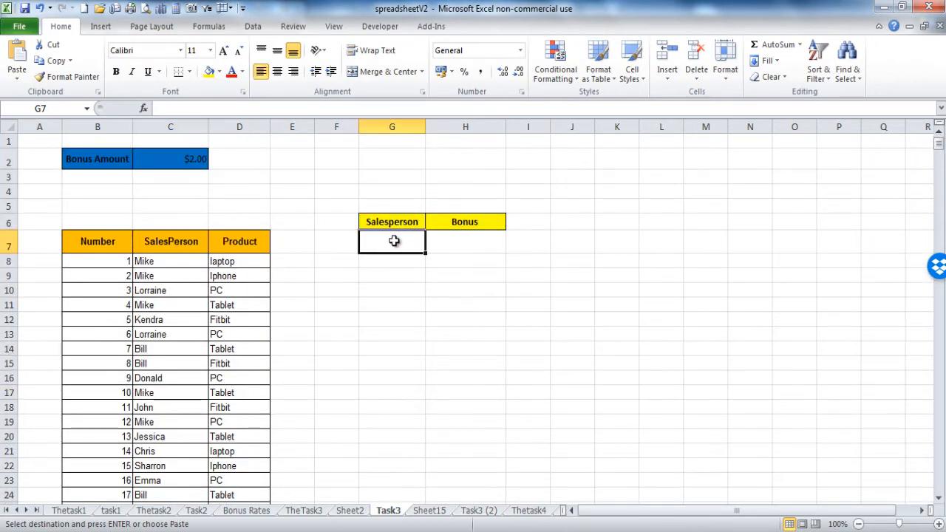
pyautogui.hotkey('ctrl', 'v')
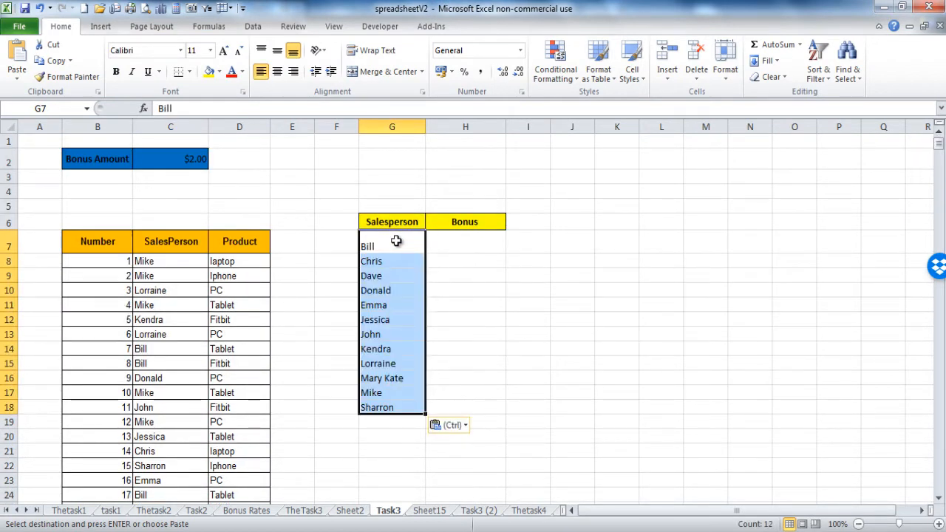
# Step: Enter =COUNTIF(C8:C905,G7) in H7 to count Bill's sales
pyautogui.click(445, 244)
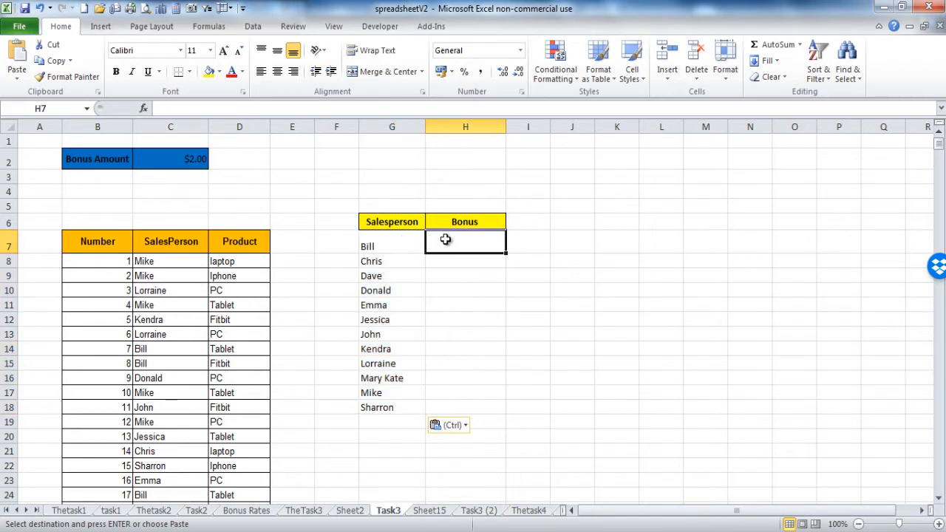
pyautogui.write('=co')
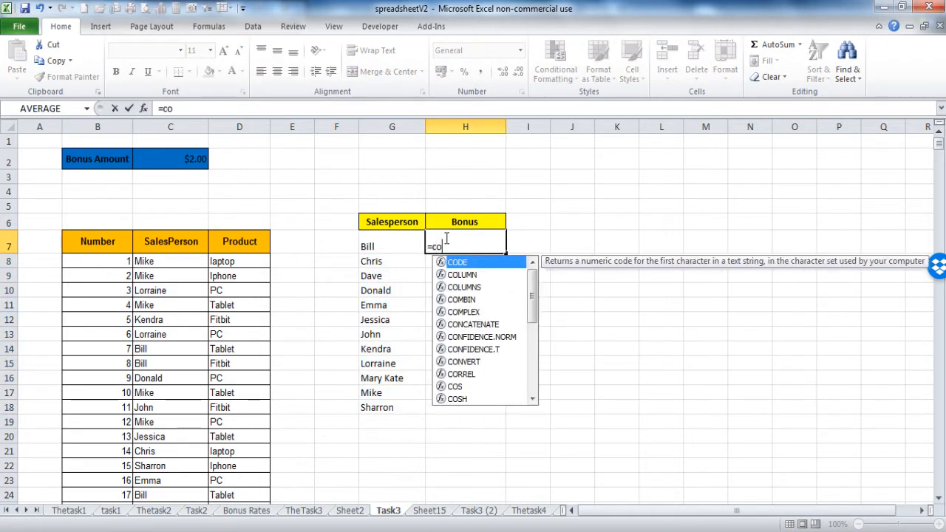
pyautogui.write('un')
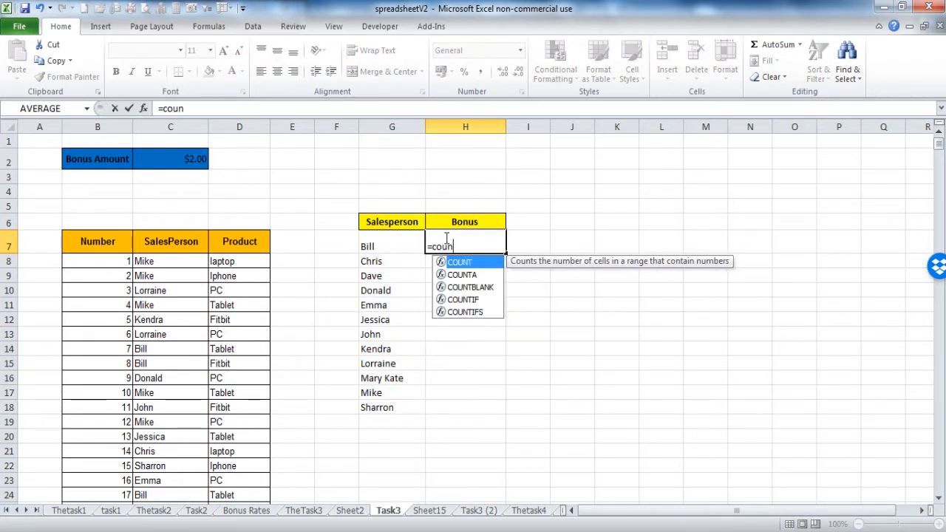
pyautogui.write('tif')
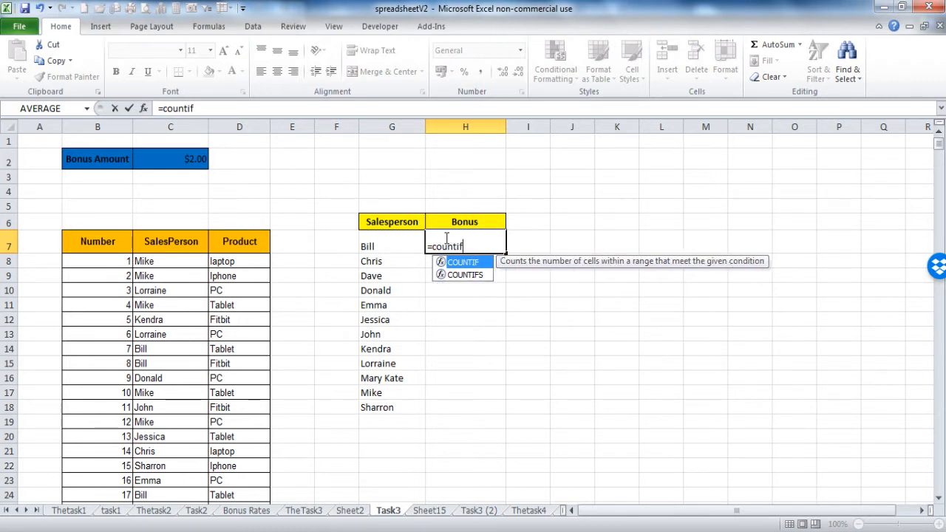
pyautogui.write('(')
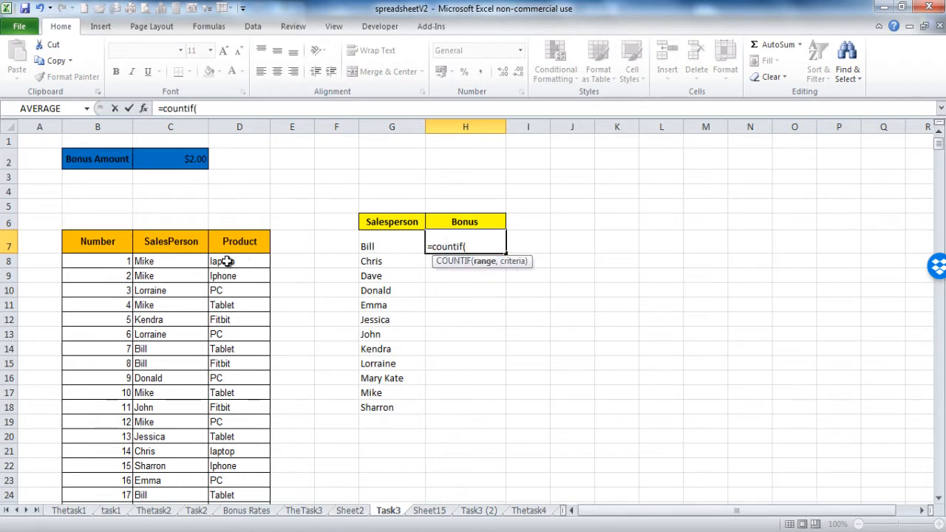
pyautogui.click(182, 264)
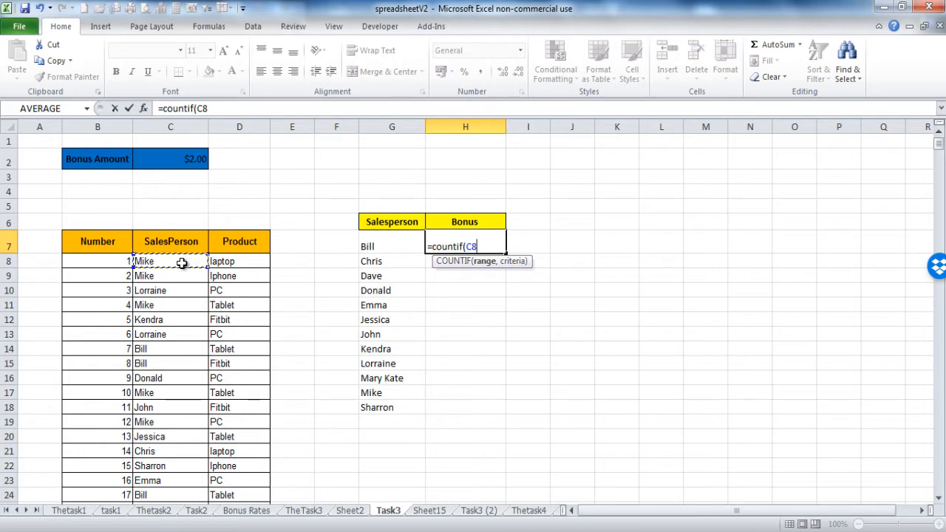
pyautogui.hotkey('ctrl', 'shift', 'Down')
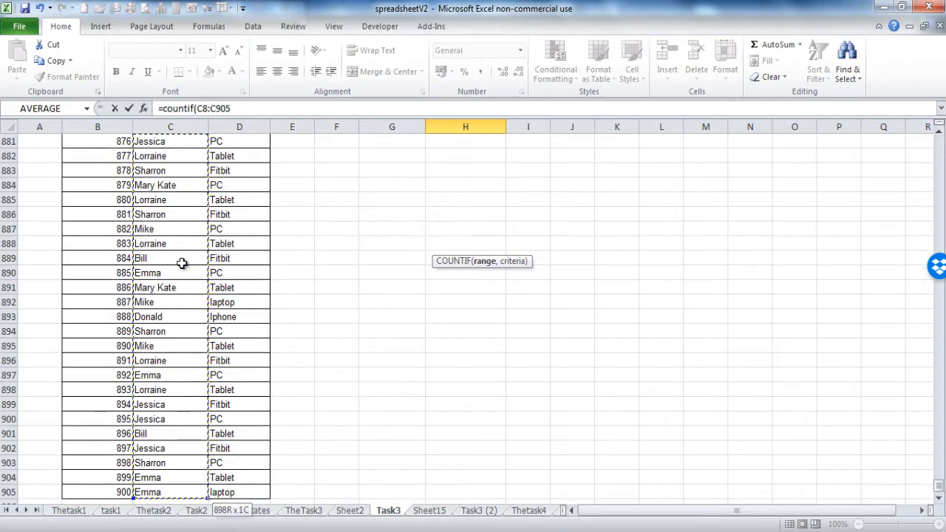
pyautogui.write(',')
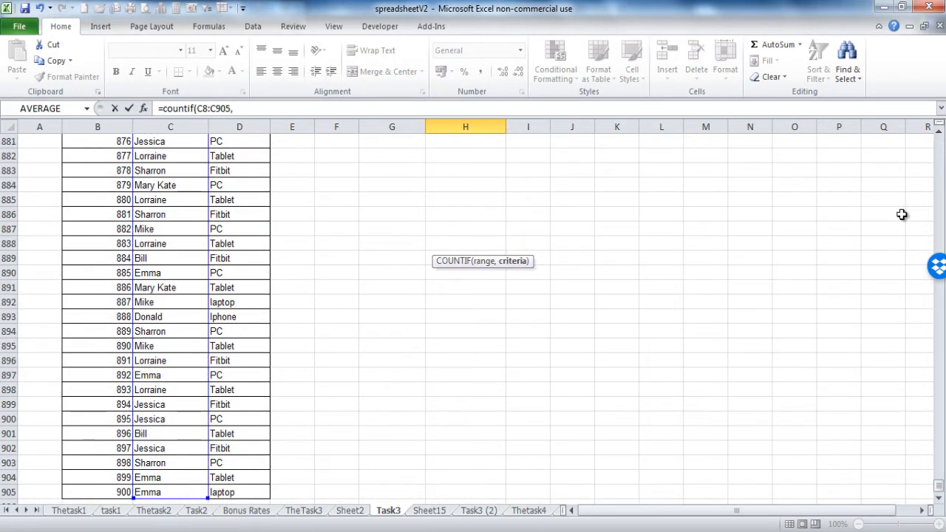
pyautogui.click(939, 152)
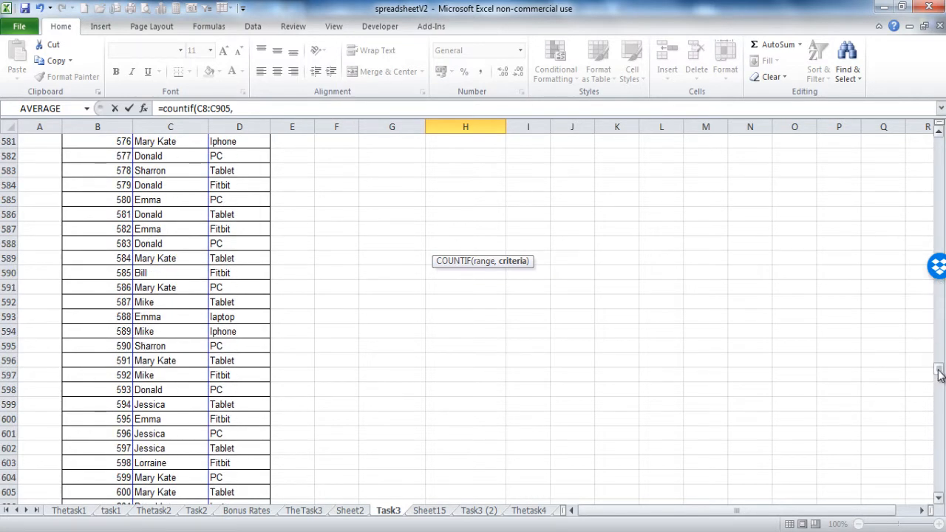
pyautogui.moveTo(939, 370); pyautogui.dragTo(939, 136)
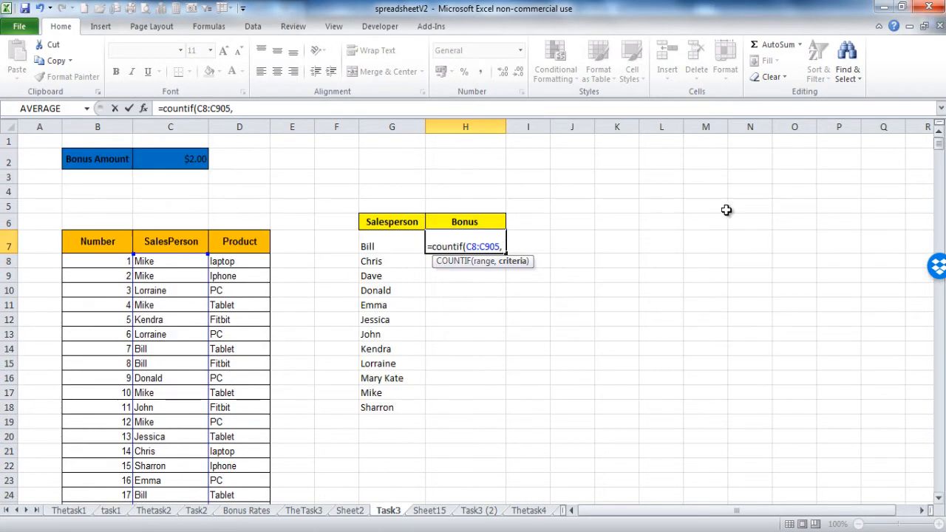
pyautogui.click(373, 247)
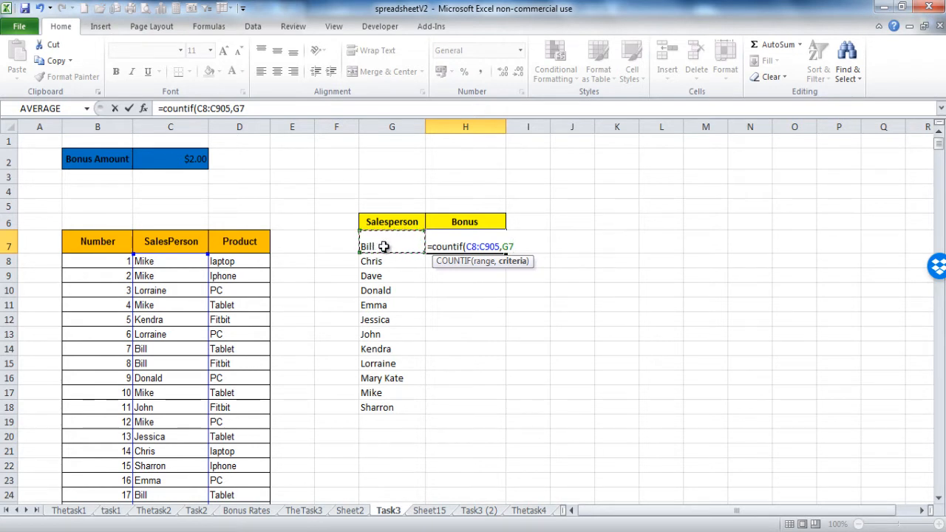
pyautogui.press('Return')
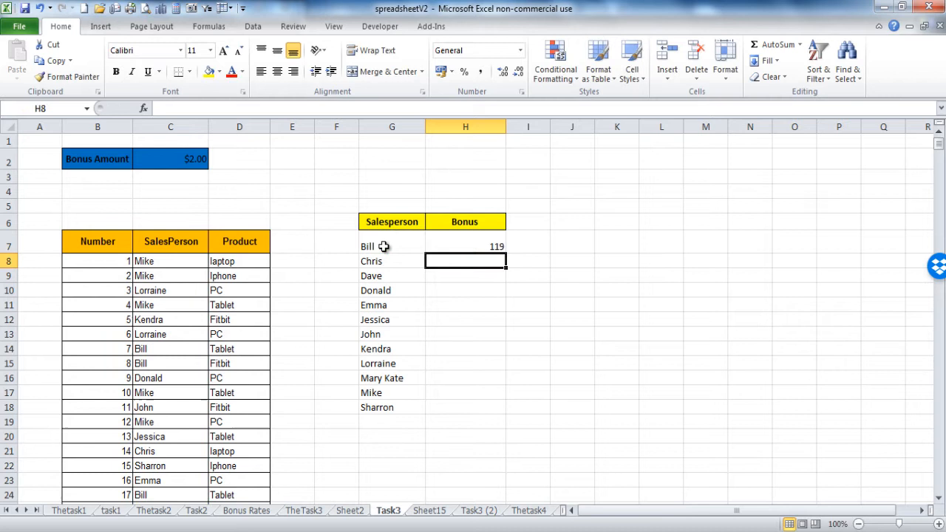
# Step: Append *C2 to H7's formula to multiply the count by the $2.00 bonus
pyautogui.click(466, 247)
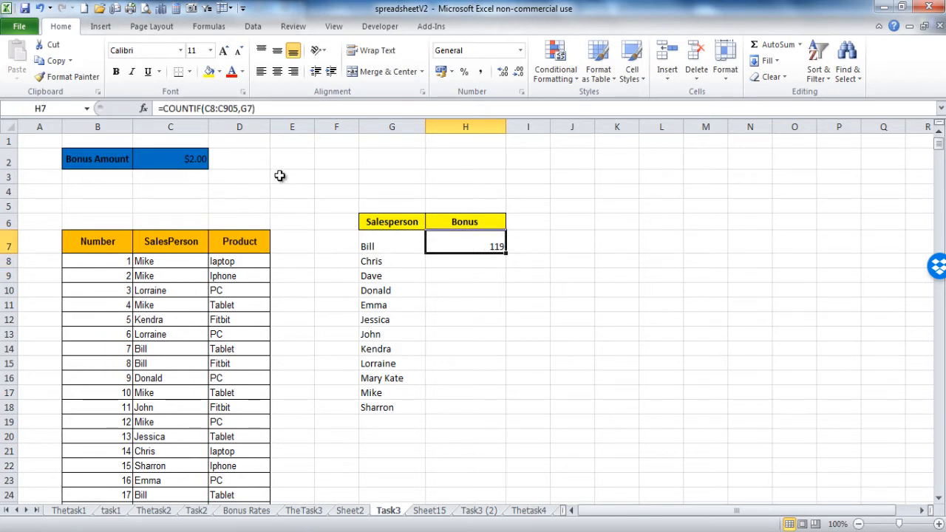
pyautogui.click(265, 109)
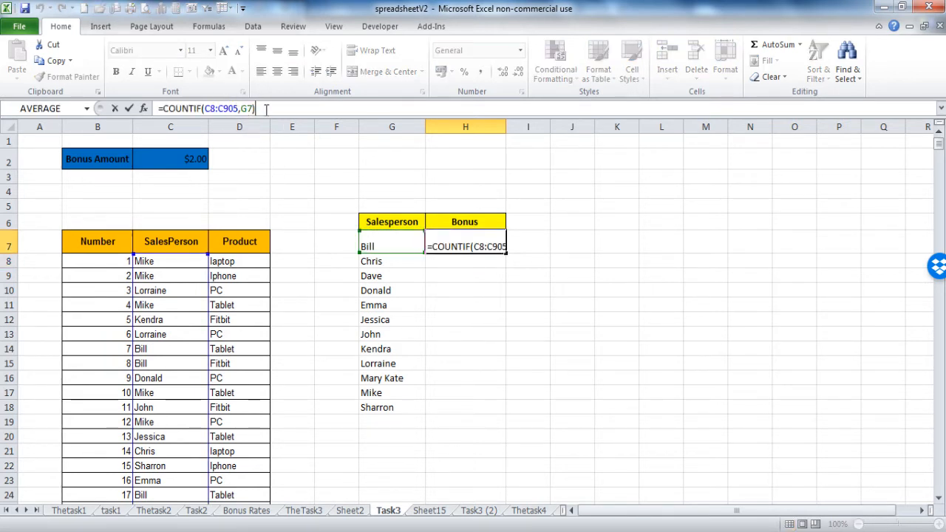
pyautogui.write('*')
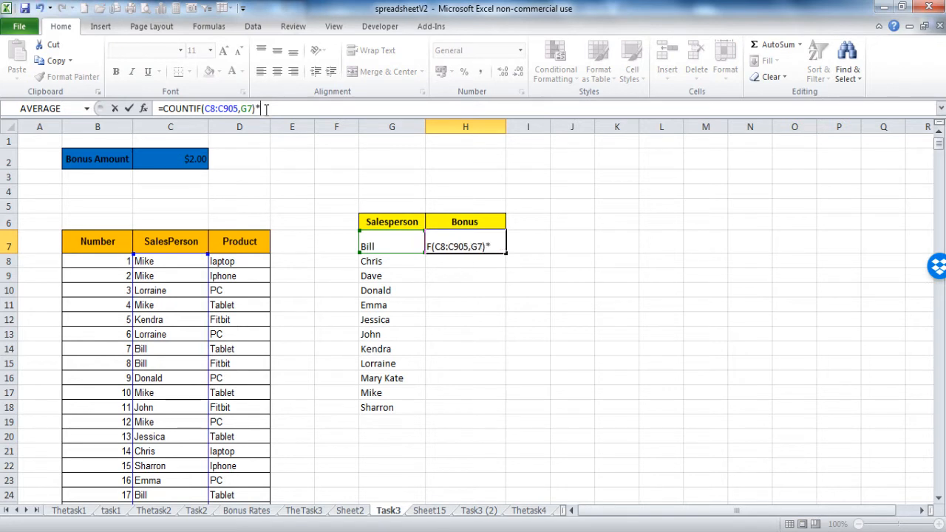
pyautogui.click(187, 163)
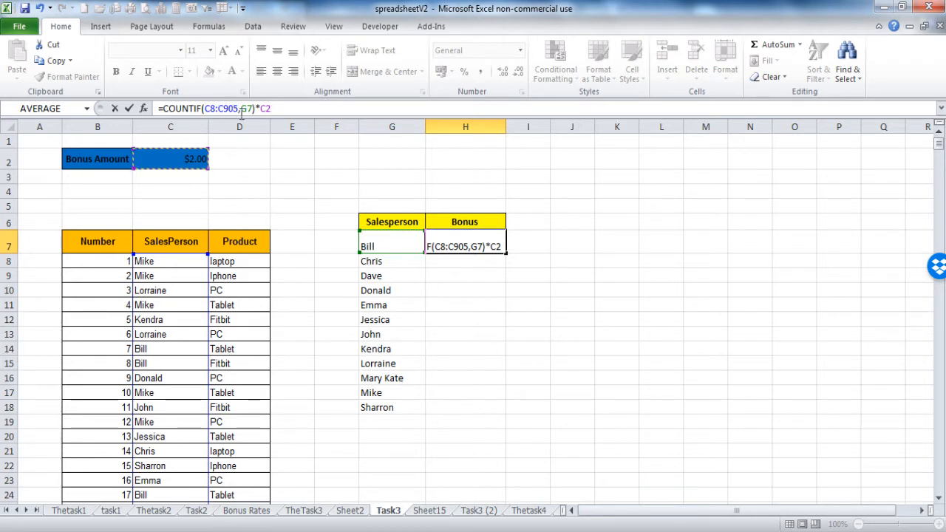
# Step: Make C8, C905 and C2 absolute in H7's bonus formula and fill it down through H18
pyautogui.click(207, 108)
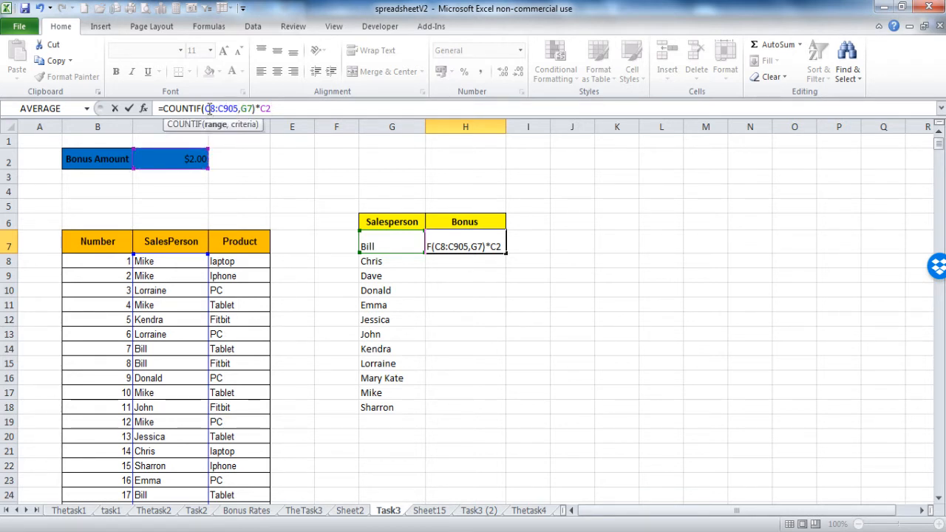
pyautogui.press('F4')
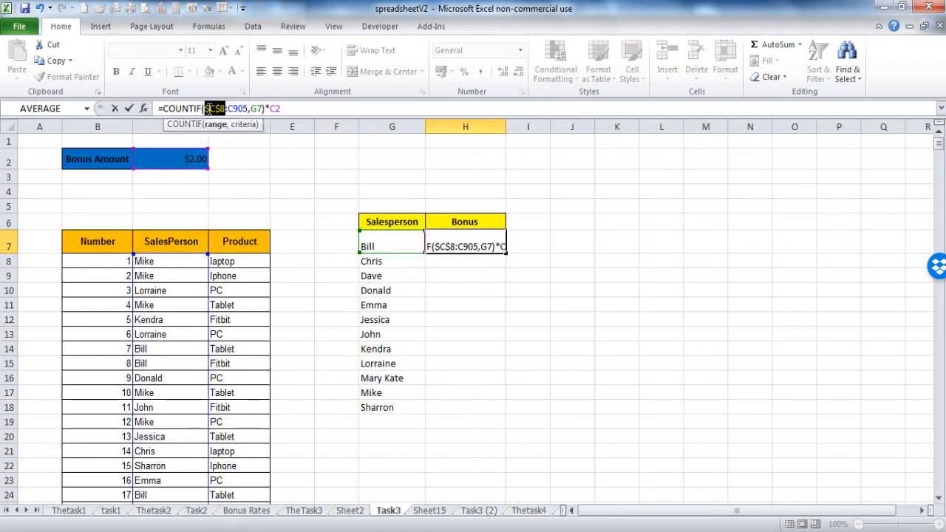
pyautogui.click(231, 108)
pyautogui.press('F4')
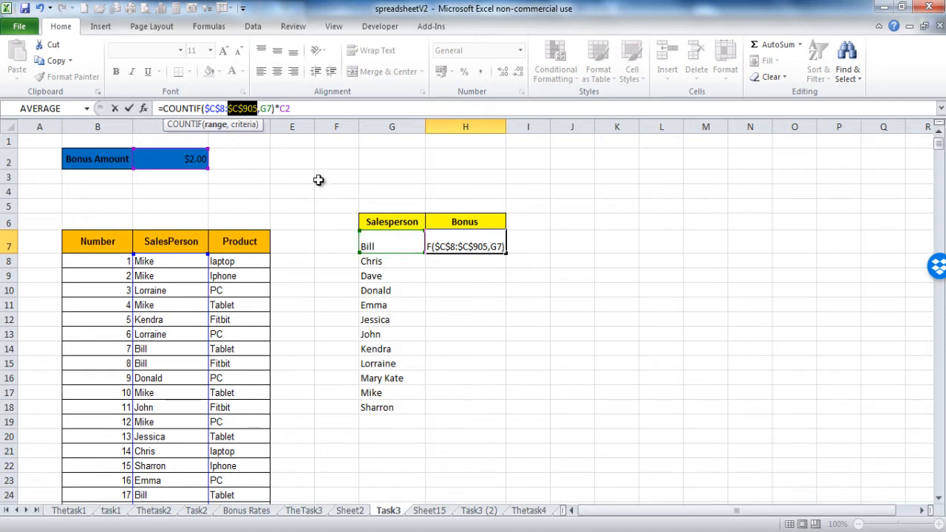
pyautogui.click(286, 108)
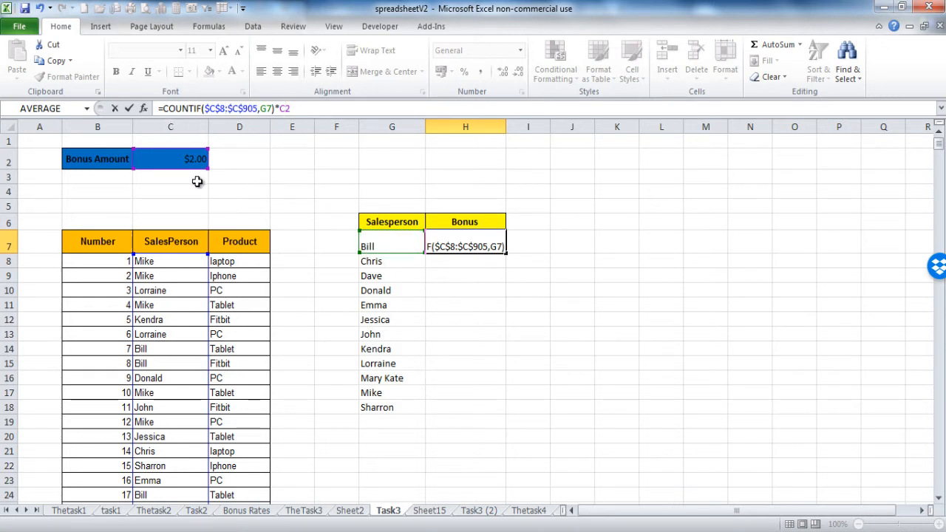
pyautogui.press('F4')
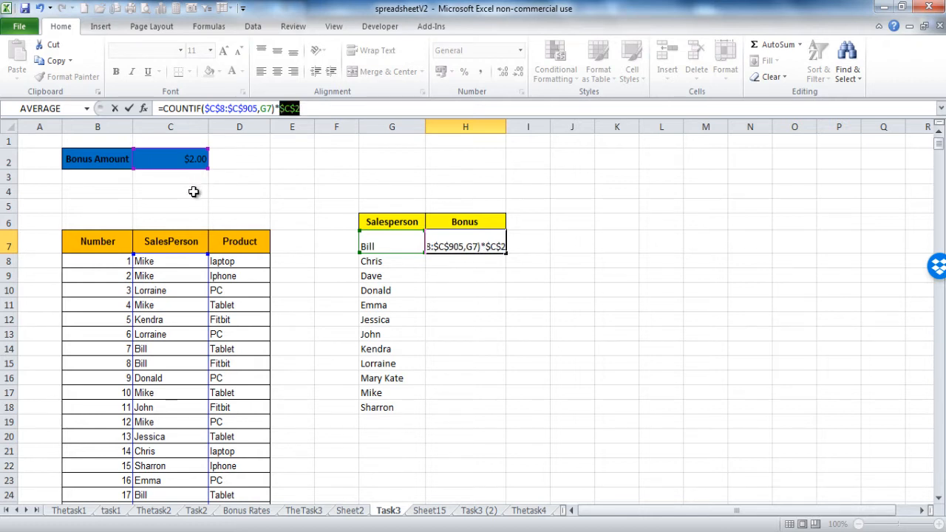
pyautogui.press('Return')
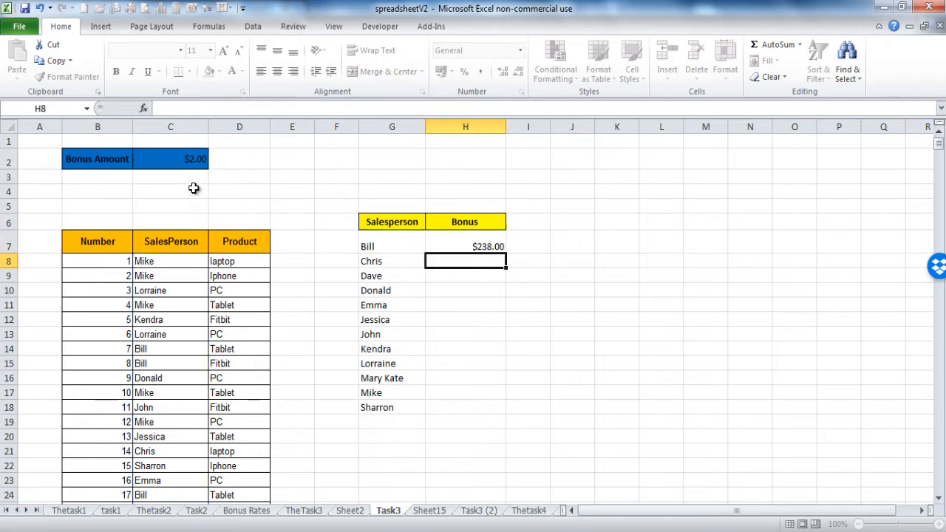
pyautogui.click(466, 247)
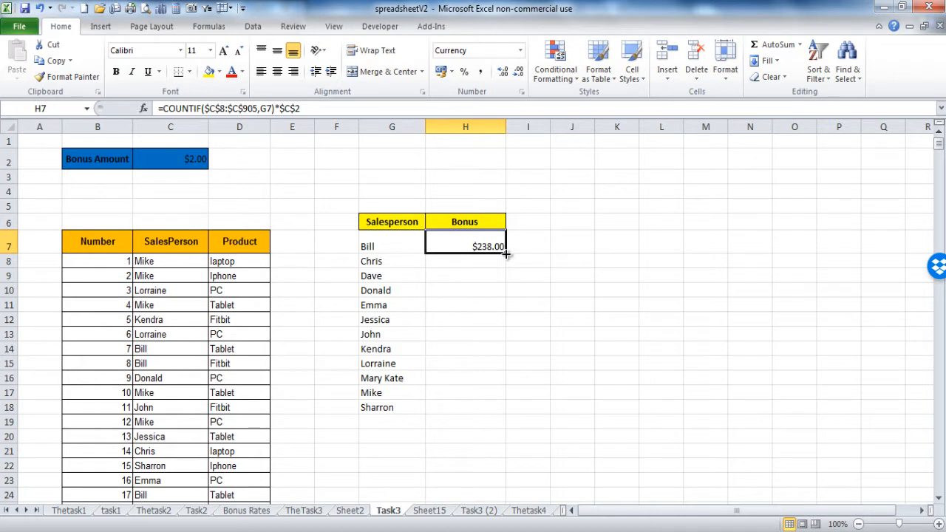
pyautogui.doubleClick(507, 254)
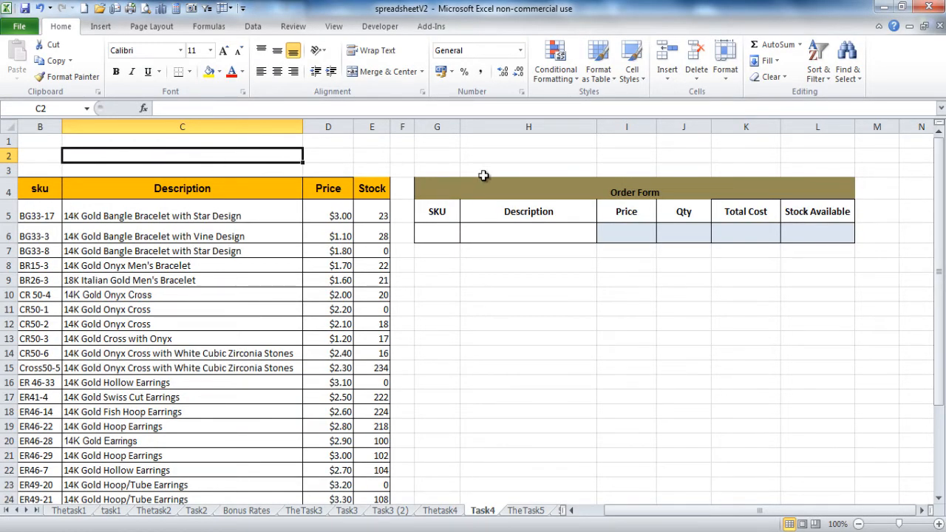
pyautogui.click(40, 216)
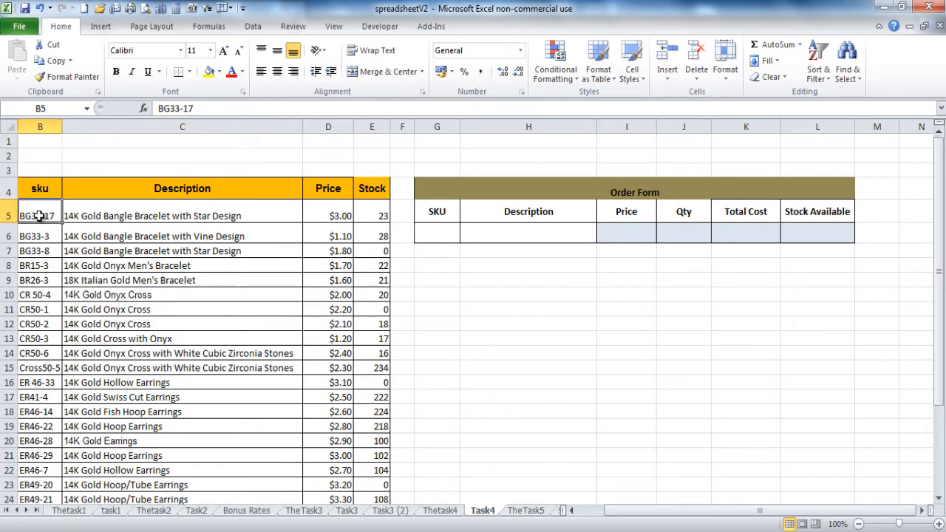
pyautogui.click(94, 217)
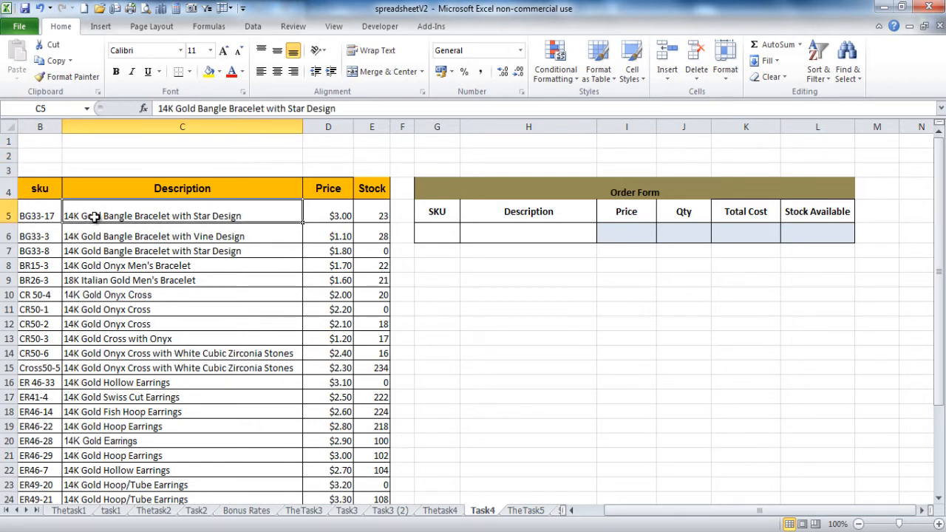
pyautogui.click(329, 216)
pyautogui.click(370, 213)
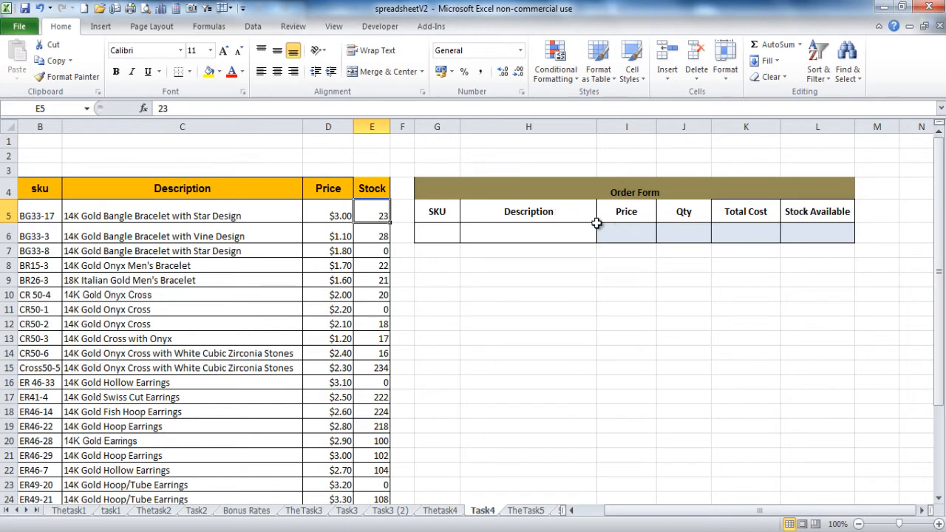
pyautogui.click(447, 232)
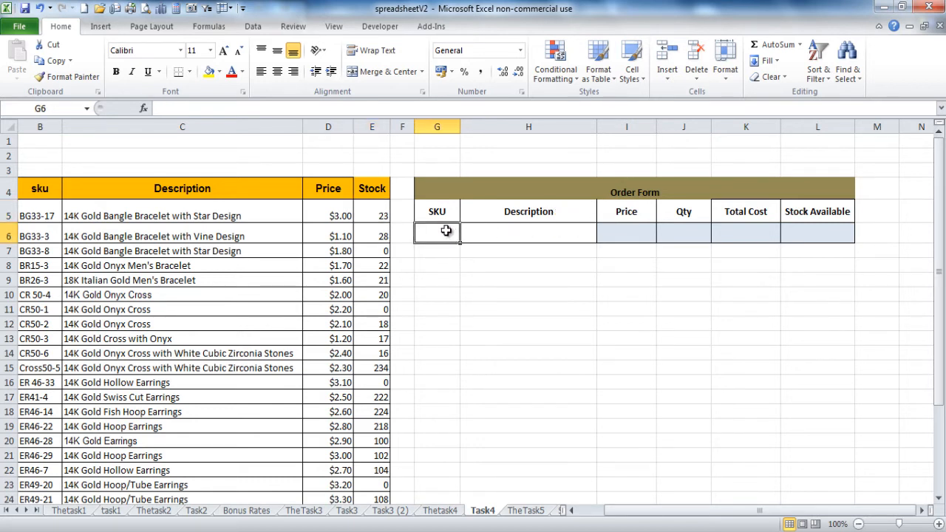
pyautogui.click(506, 237)
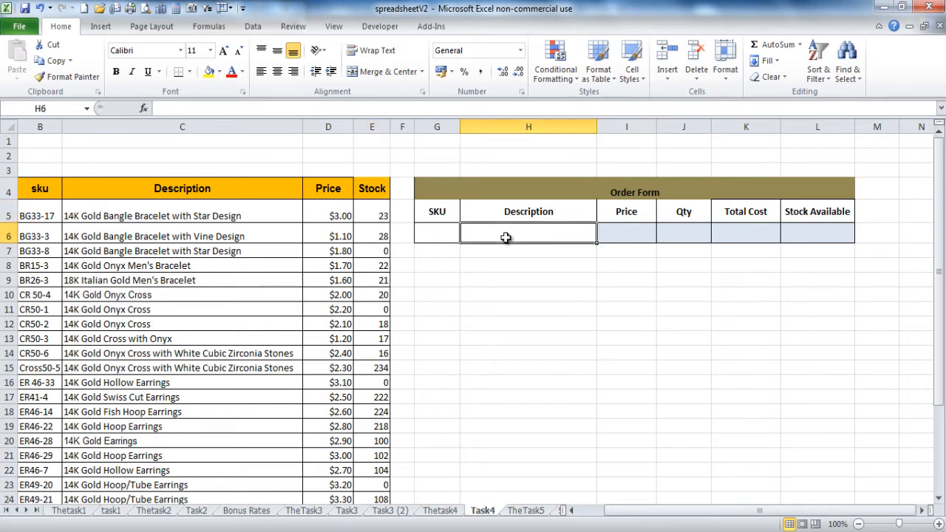
pyautogui.click(625, 232)
pyautogui.click(675, 234)
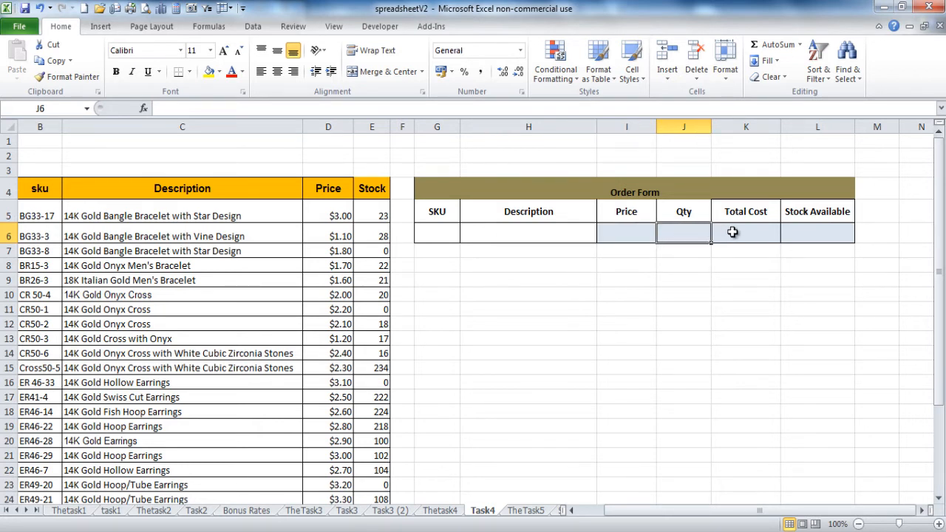
pyautogui.click(768, 231)
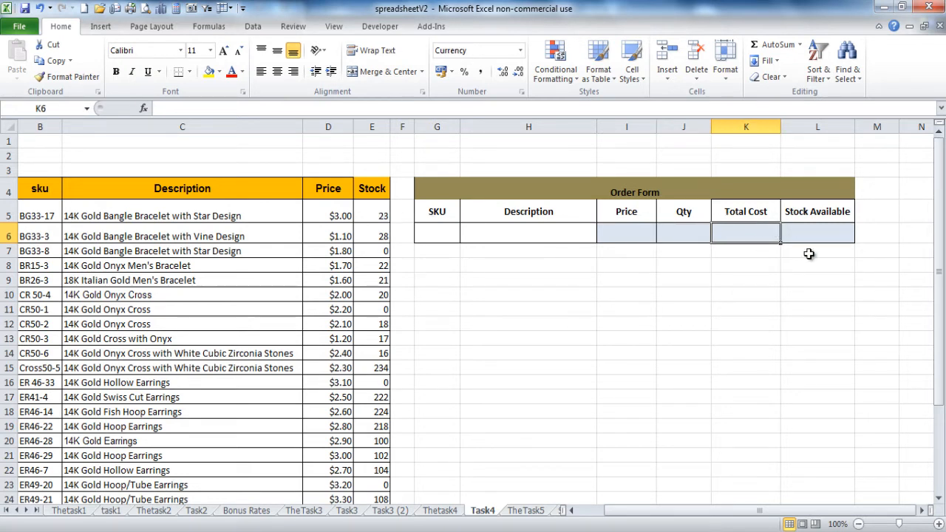
pyautogui.click(818, 241)
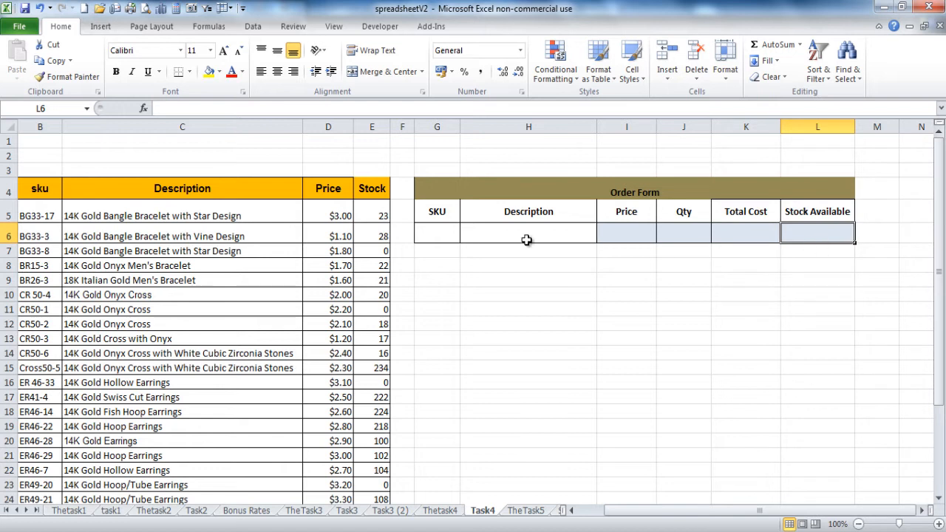
pyautogui.click(451, 232)
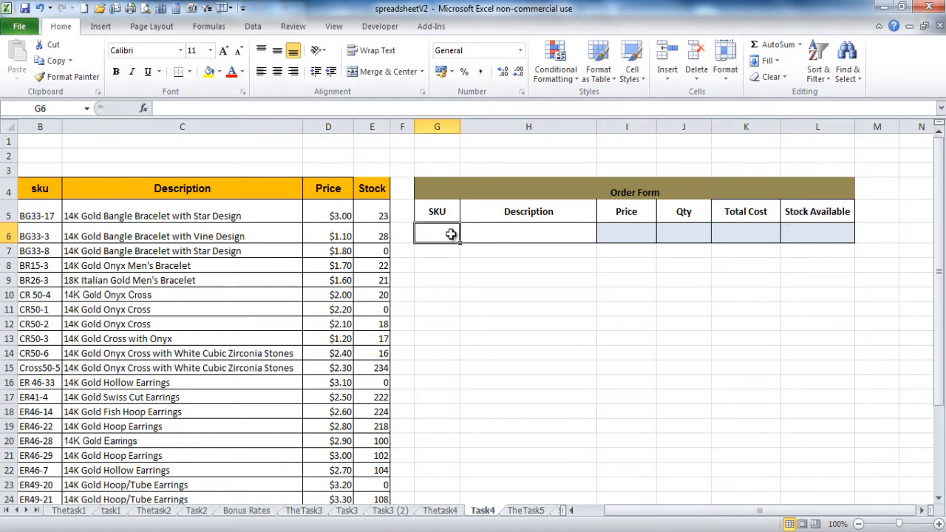
pyautogui.click(37, 215)
# Step: Copy the SKU BG33-17 into the order form's SKU cell G6
pyautogui.hotkey('ctrl', 'c')
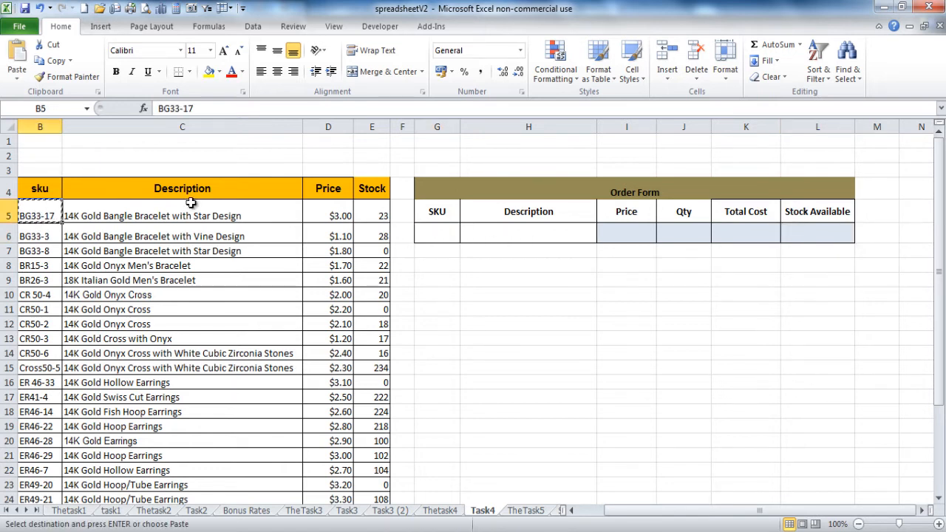
pyautogui.click(426, 235)
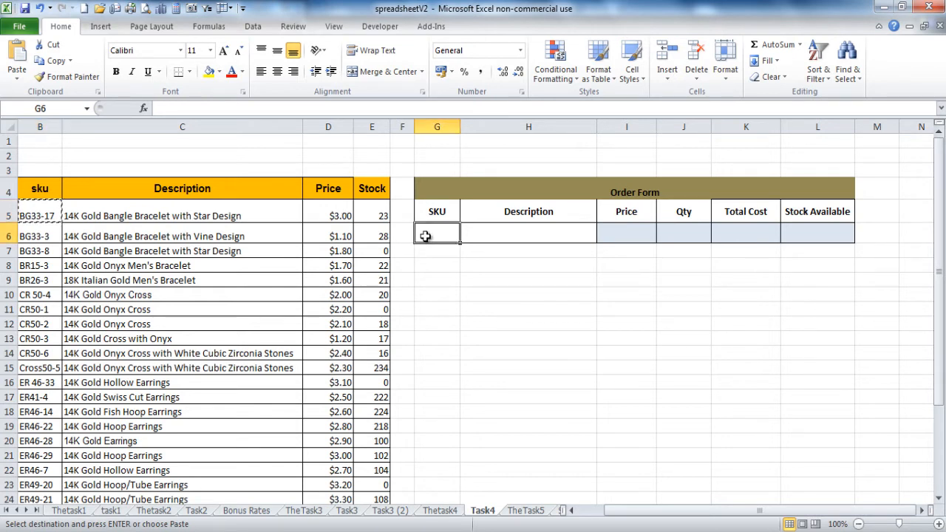
pyautogui.hotkey('ctrl', 'v')
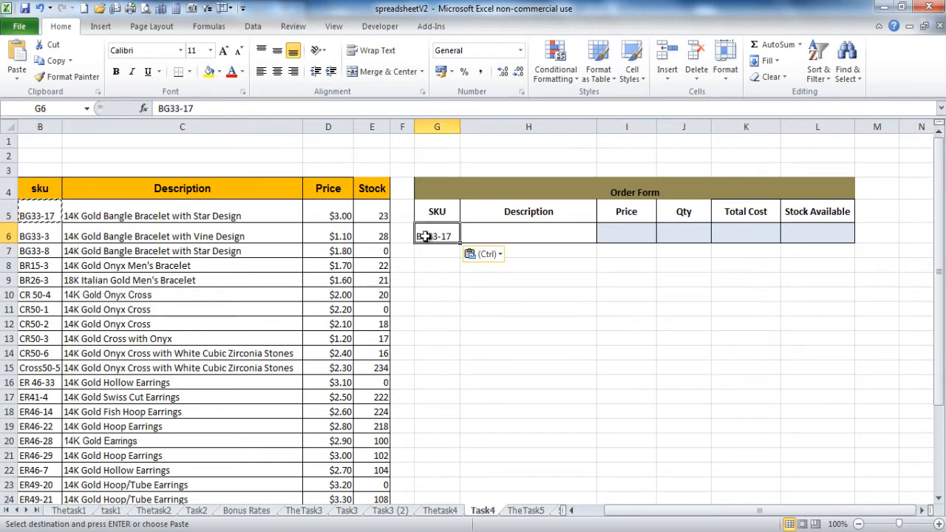
# Step: Copy '14K Gold Bangle Bracelet with Star Design' into the Description cell H6 and clear the copy marquee
pyautogui.click(490, 235)
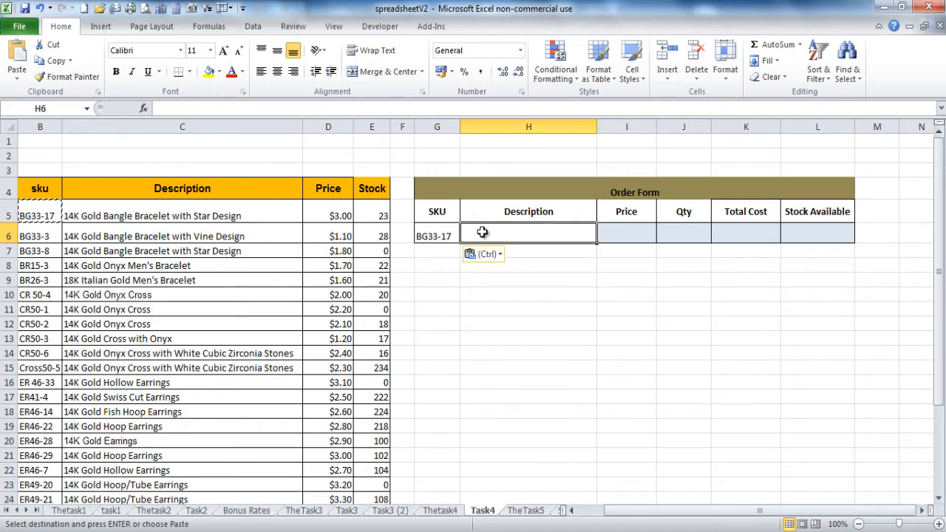
pyautogui.click(219, 216)
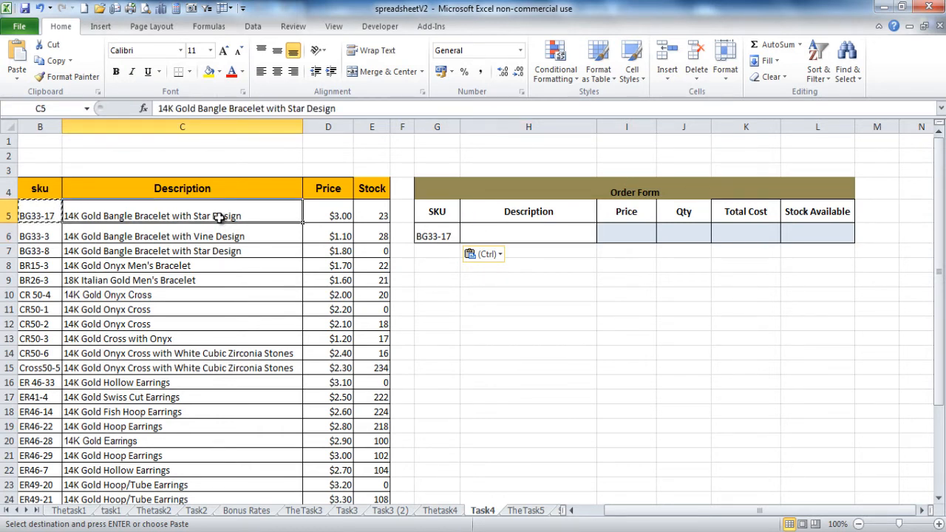
pyautogui.hotkey('ctrl', 'c')
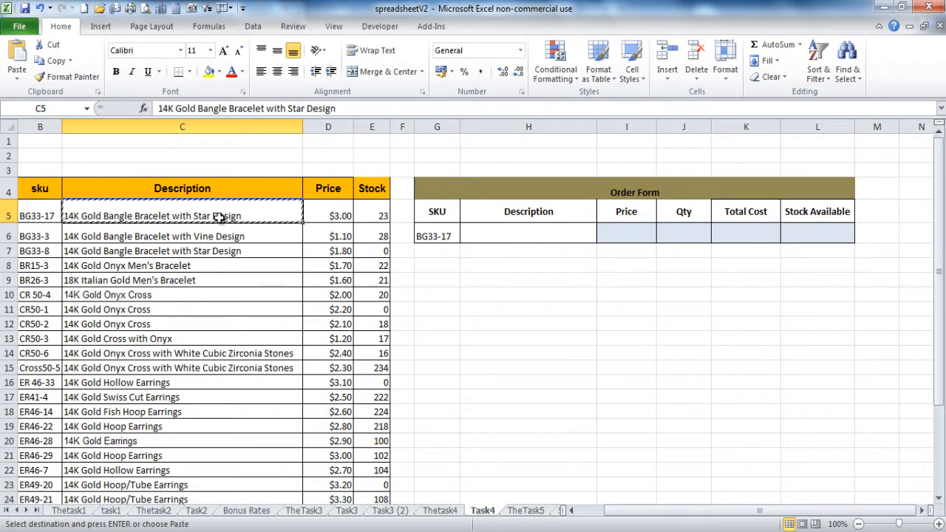
pyautogui.click(488, 235)
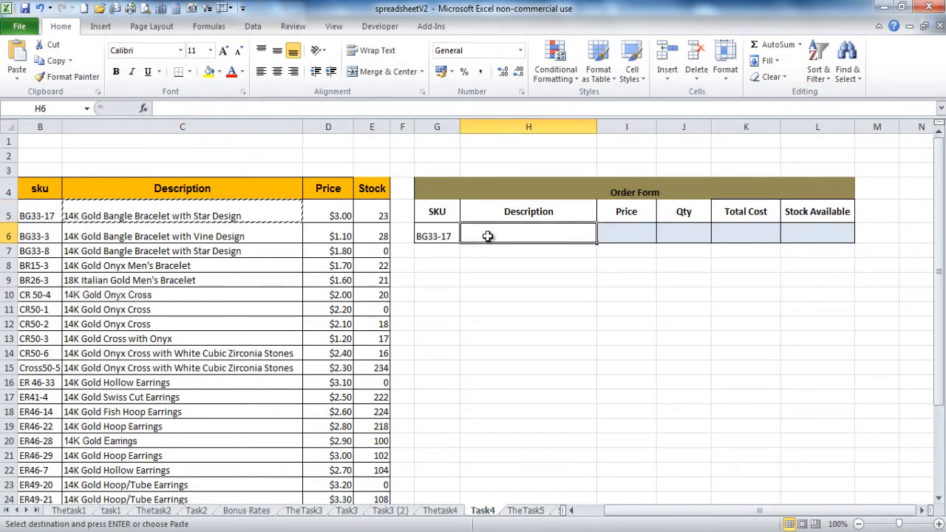
pyautogui.hotkey('ctrl', 'v')
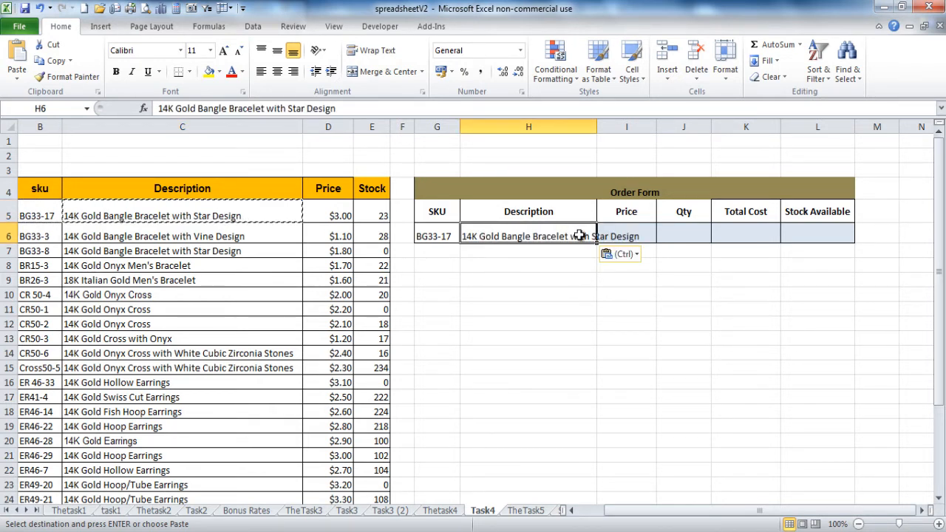
pyautogui.click(608, 235)
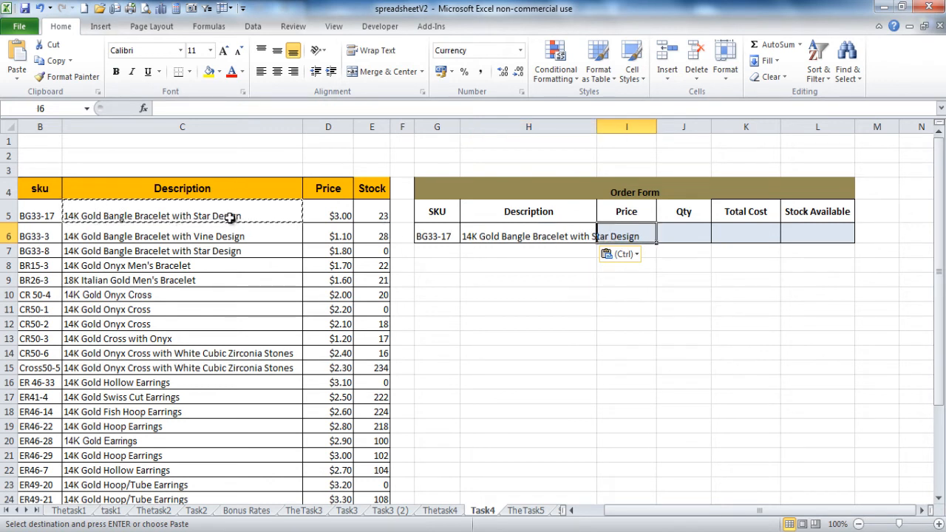
pyautogui.press('Escape')
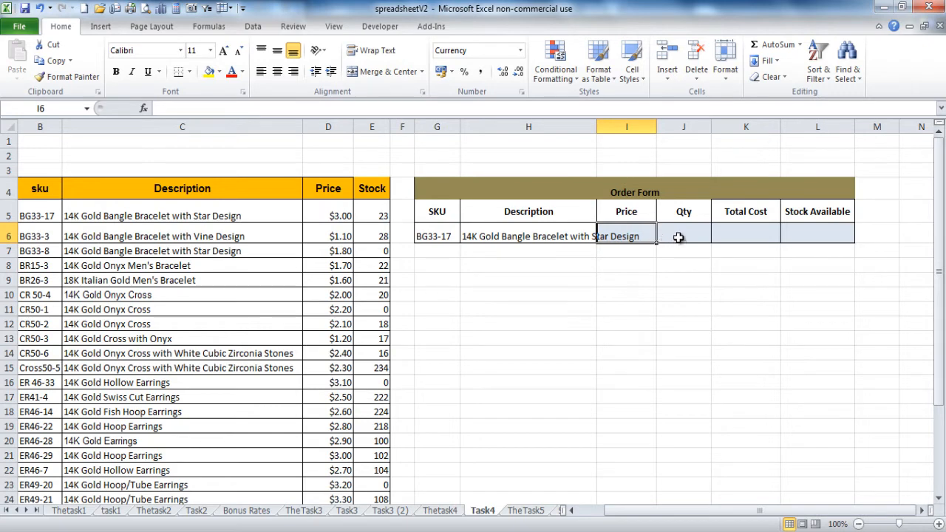
# Step: Link the order Price to D5 with =D5, testing by changing D5 to 4 and back to 3
pyautogui.write('=')
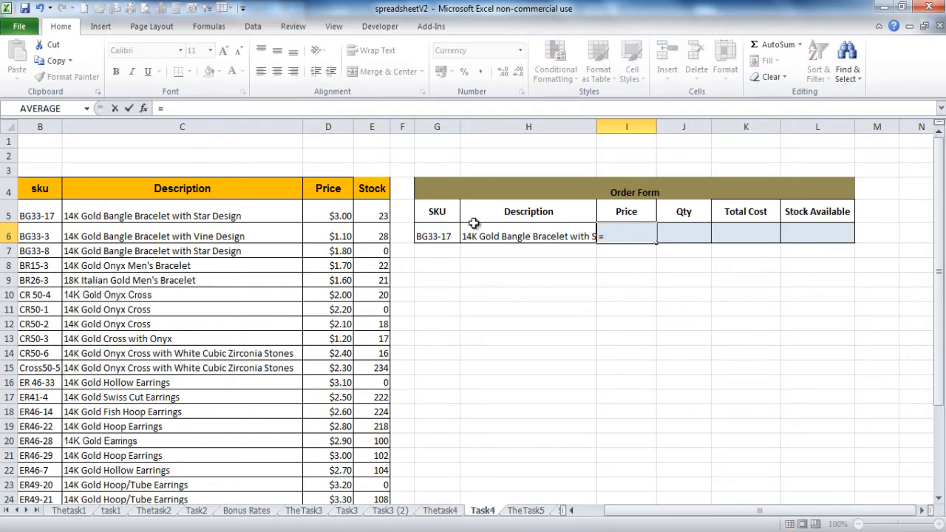
pyautogui.click(337, 213)
pyautogui.press('Return')
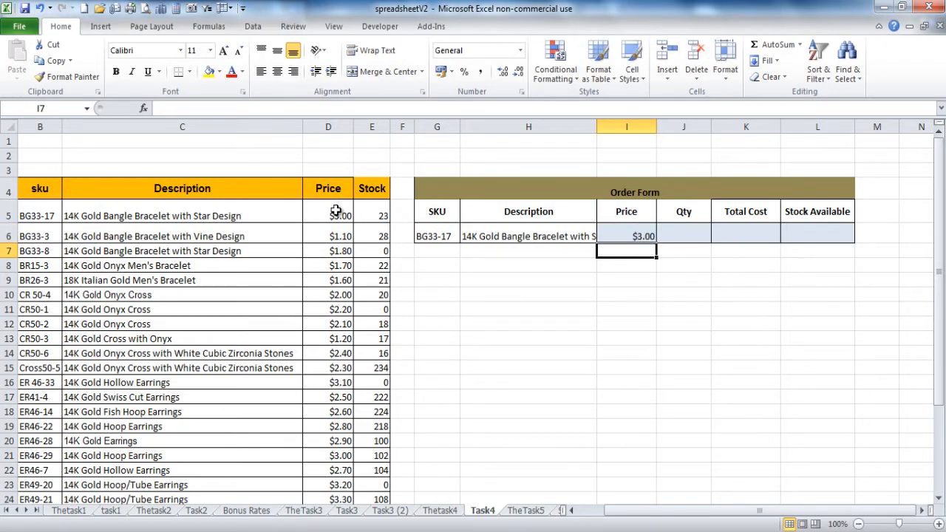
pyautogui.click(314, 210)
pyautogui.write('4')
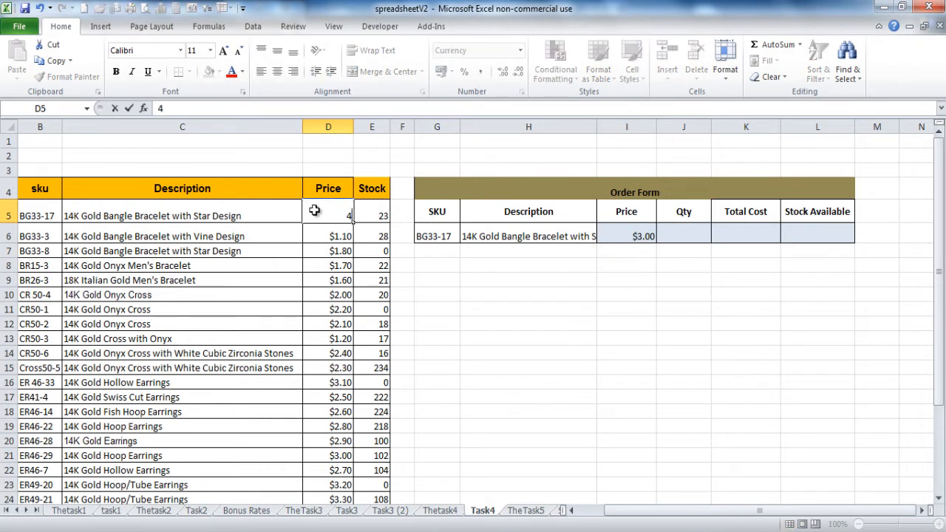
pyautogui.press('Return')
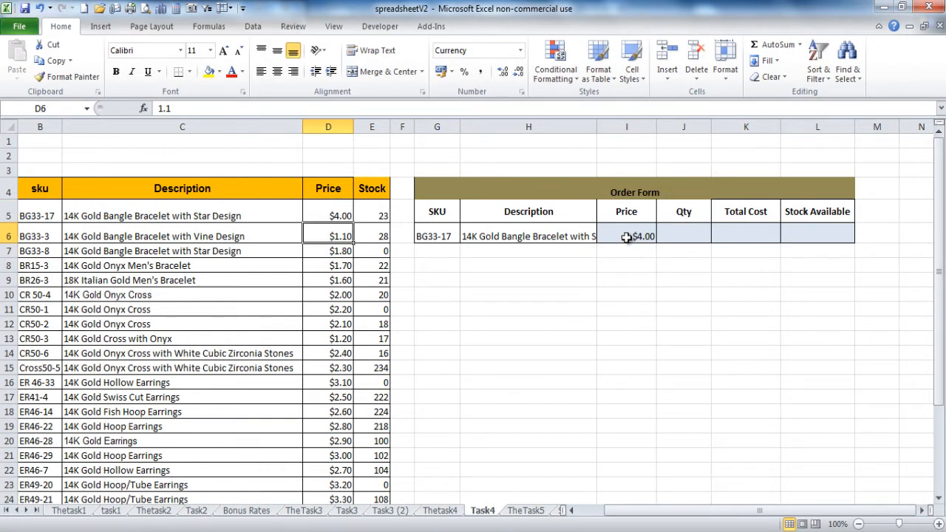
pyautogui.click(332, 213)
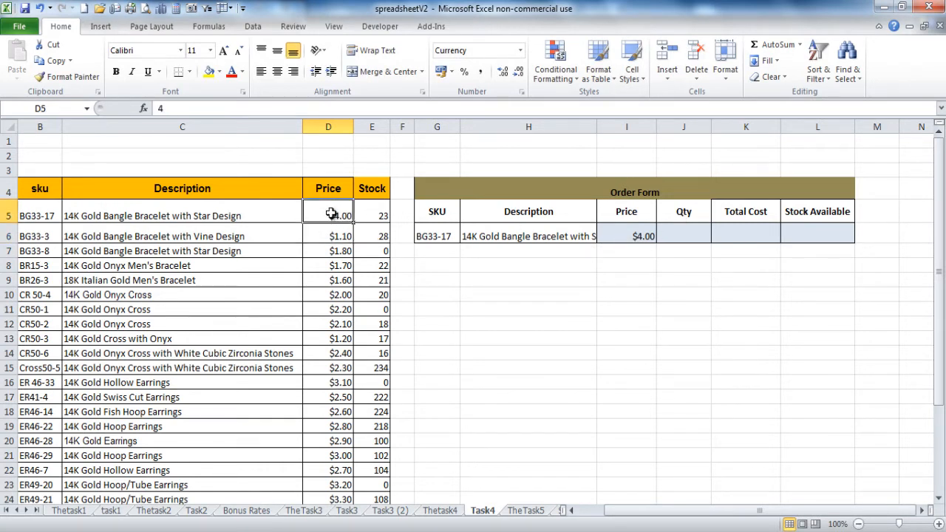
pyautogui.write('3')
pyautogui.press('Return')
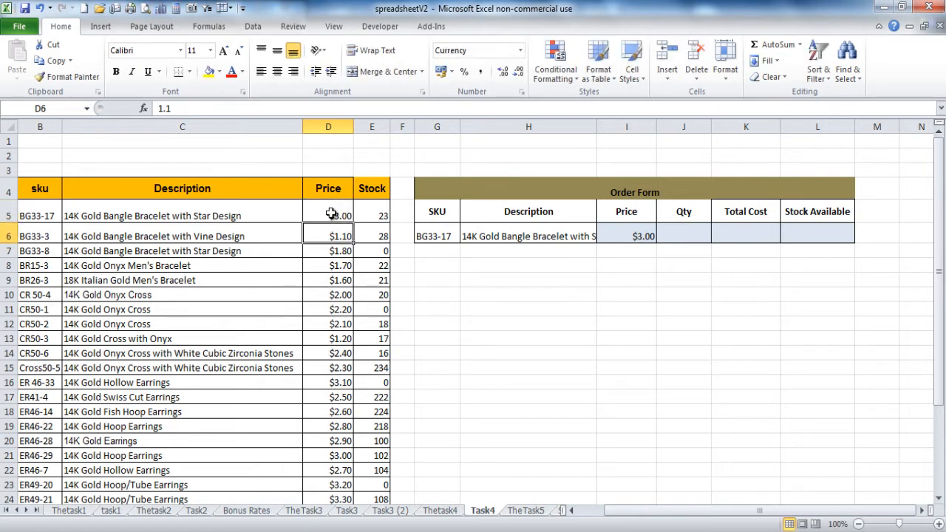
# Step: Enter Qty 50 and a Total Cost formula =I6*J6 giving $150.00
pyautogui.click(677, 236)
pyautogui.write('50')
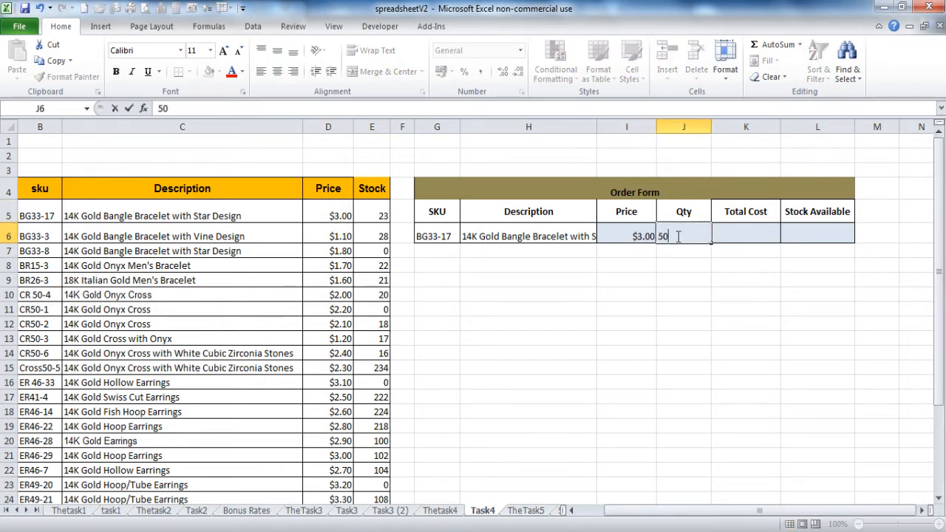
pyautogui.press('Return')
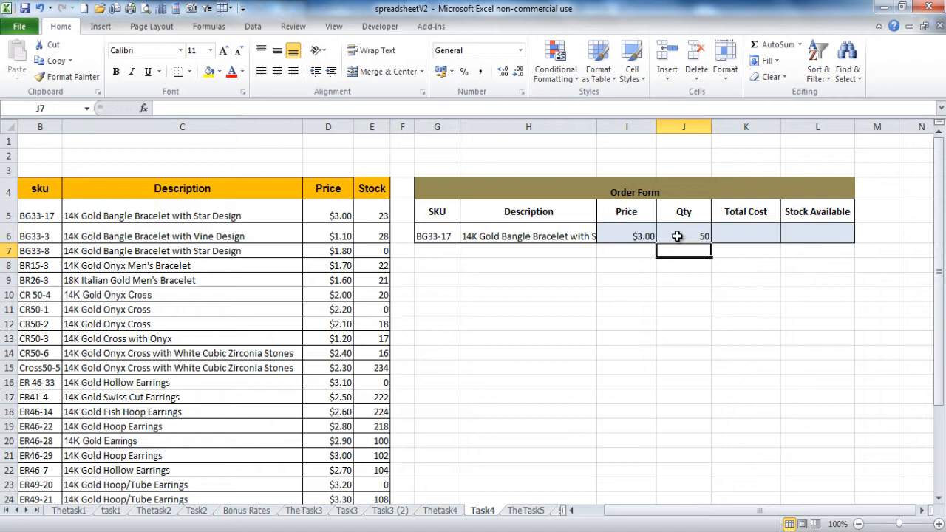
pyautogui.click(728, 233)
pyautogui.write('=')
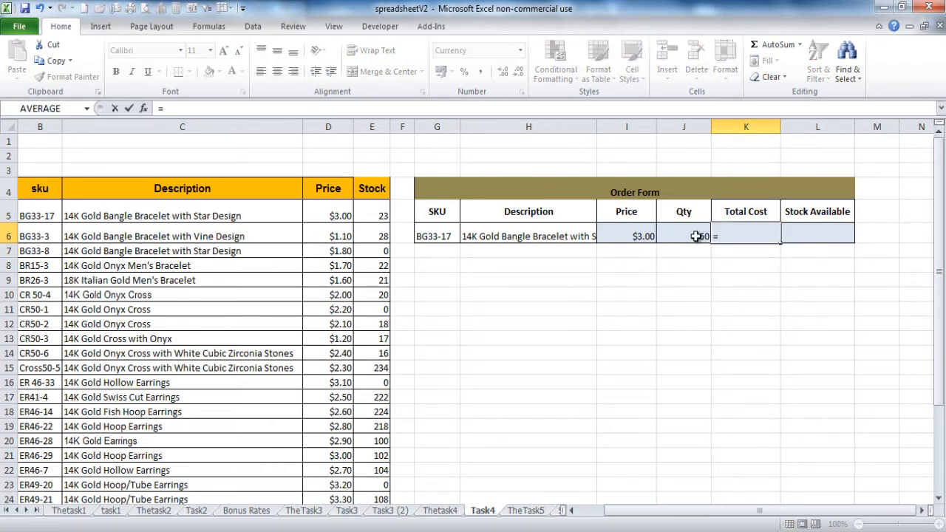
pyautogui.click(636, 235)
pyautogui.write('*')
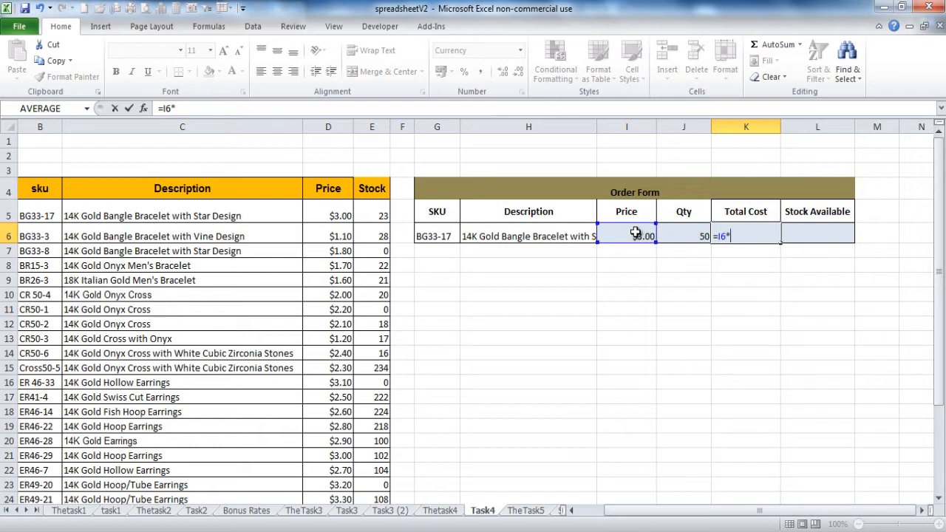
pyautogui.click(684, 237)
pyautogui.press('Return')
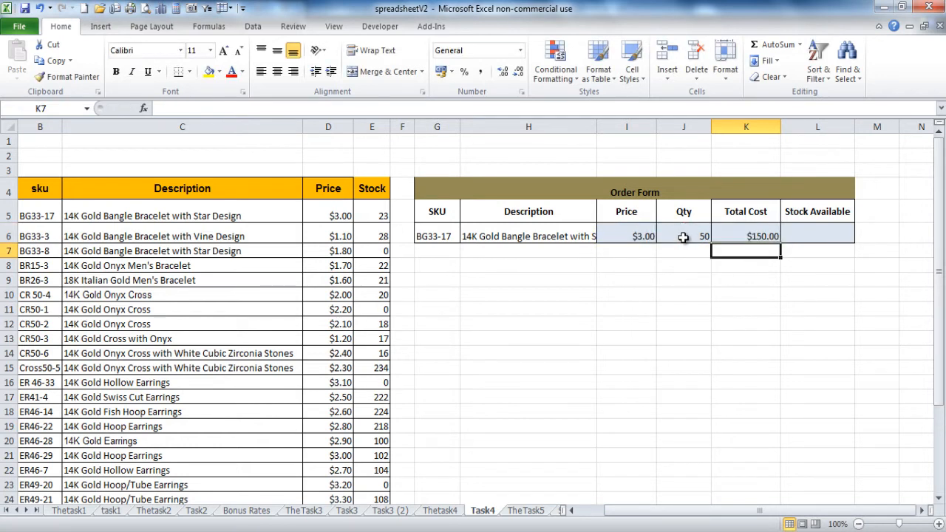
# Step: Enter 'insufficent stock' as Stock Available, then clear the order row from SKU to Total Cost
pyautogui.click(802, 232)
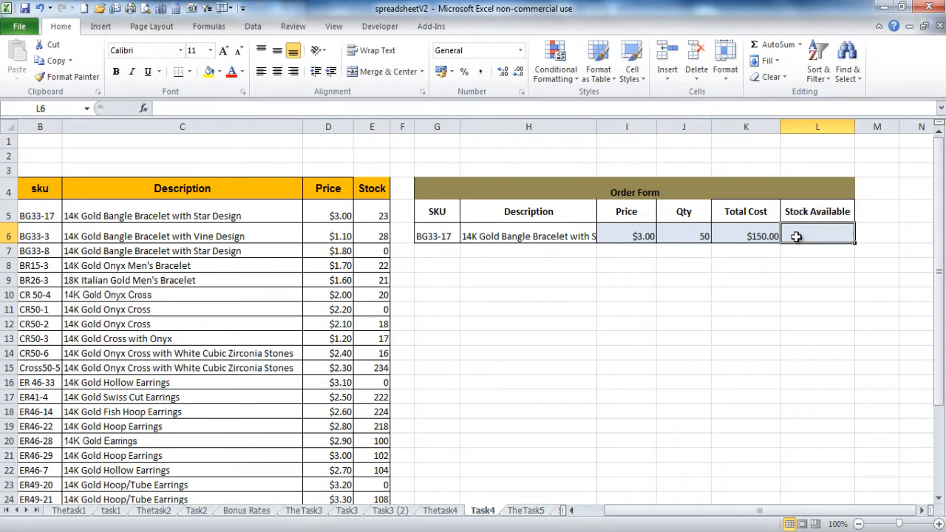
pyautogui.write('insufficent')
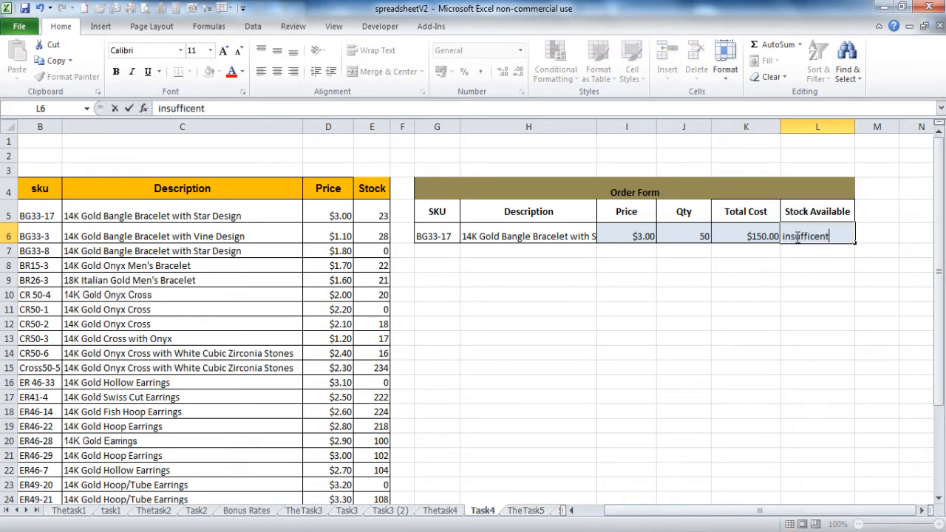
pyautogui.write(' stock')
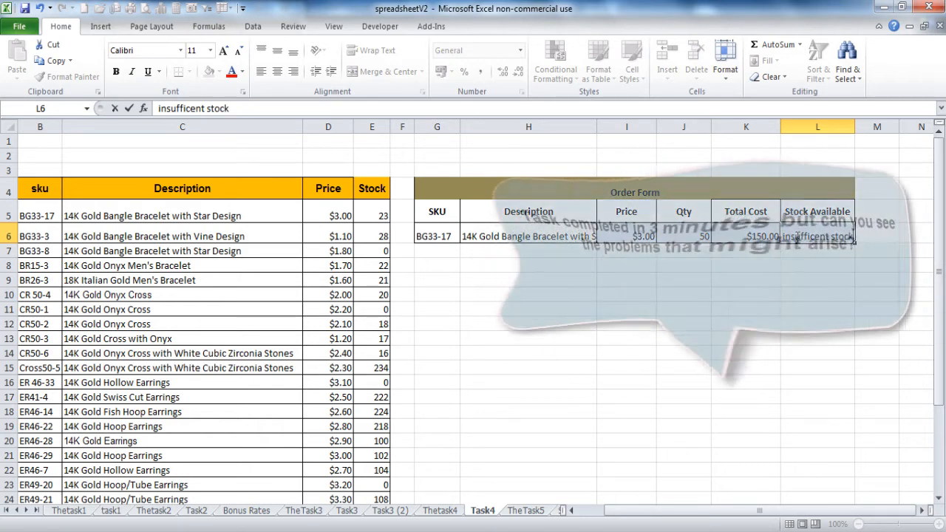
pyautogui.press('Return')
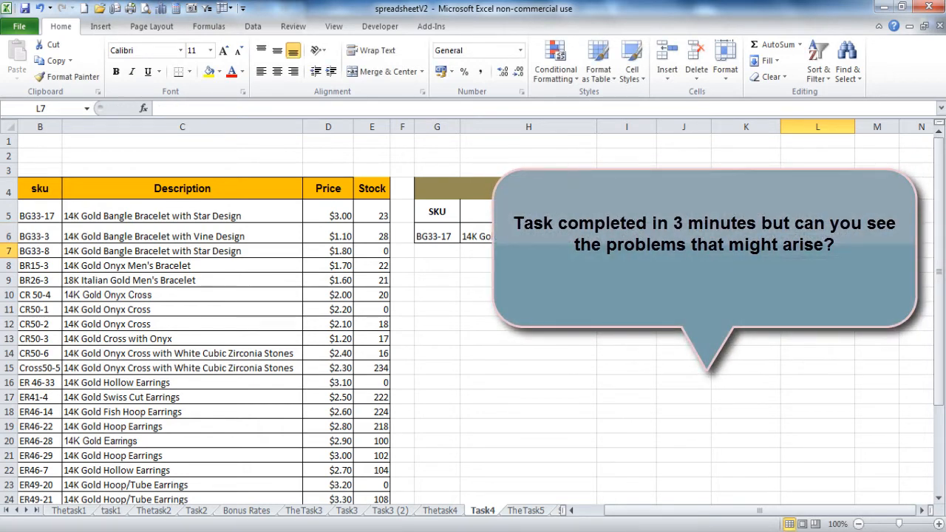
pyautogui.moveTo(441, 235); pyautogui.dragTo(817, 235)
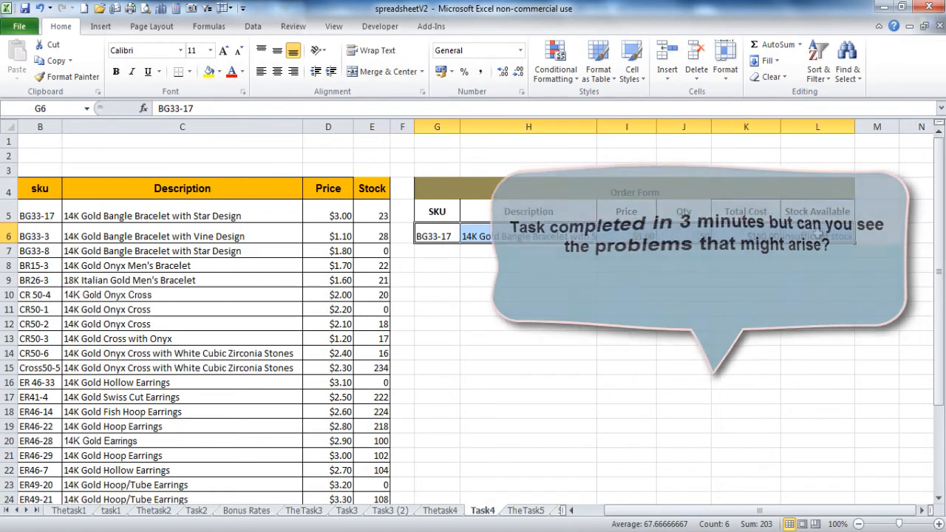
pyautogui.press('Delete')
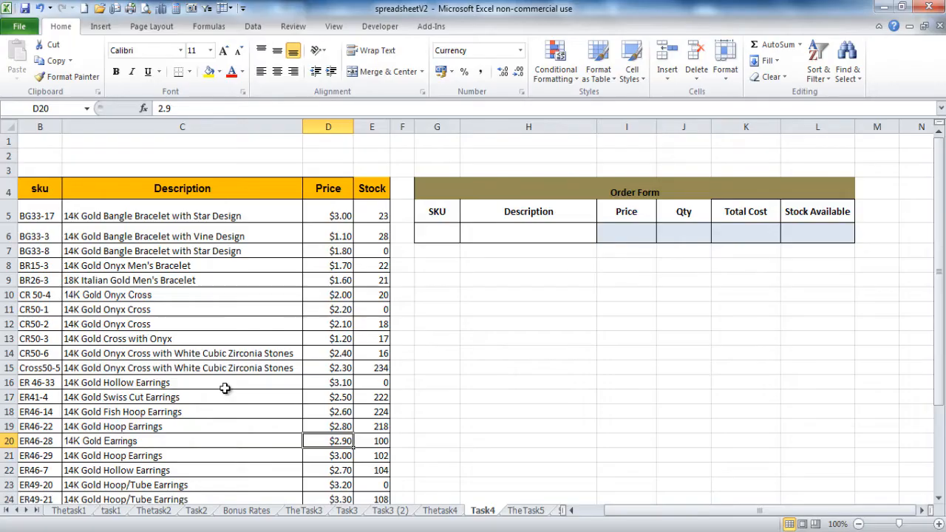
# Step: Return to the Task4 sheet's empty order form after the Task 4 title card
pyautogui.click(198, 168)
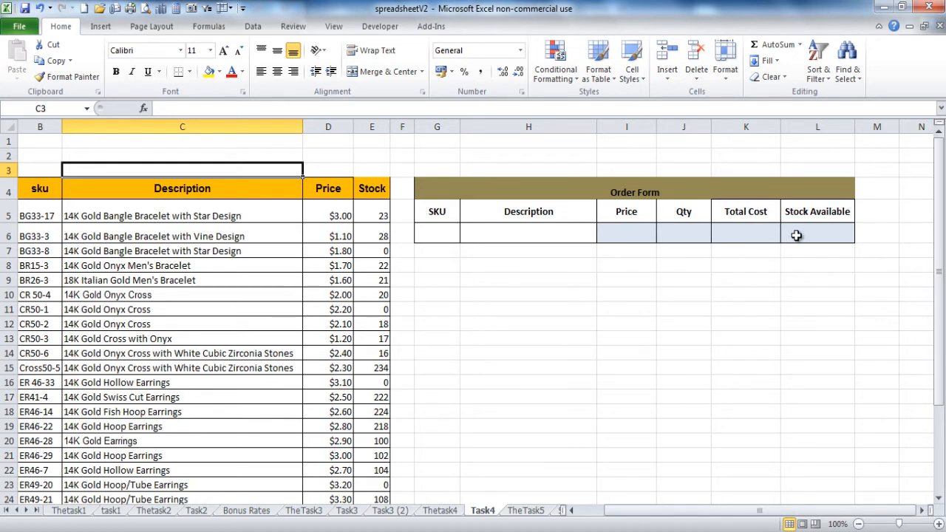
# Step: Copy the SKU BG33-17 from B5 into order form cell G6, then clear the copy marquee
pyautogui.click(419, 237)
pyautogui.click(39, 215)
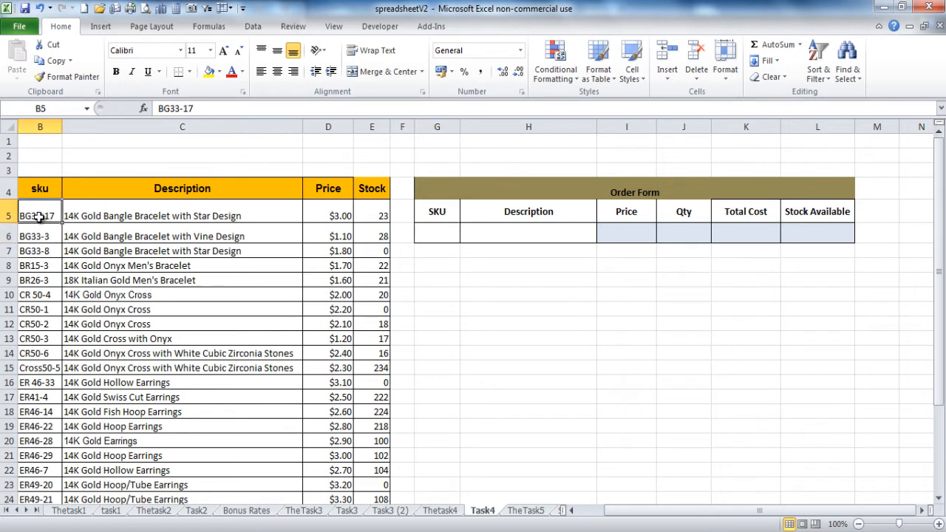
pyautogui.hotkey('ctrl', 'c')
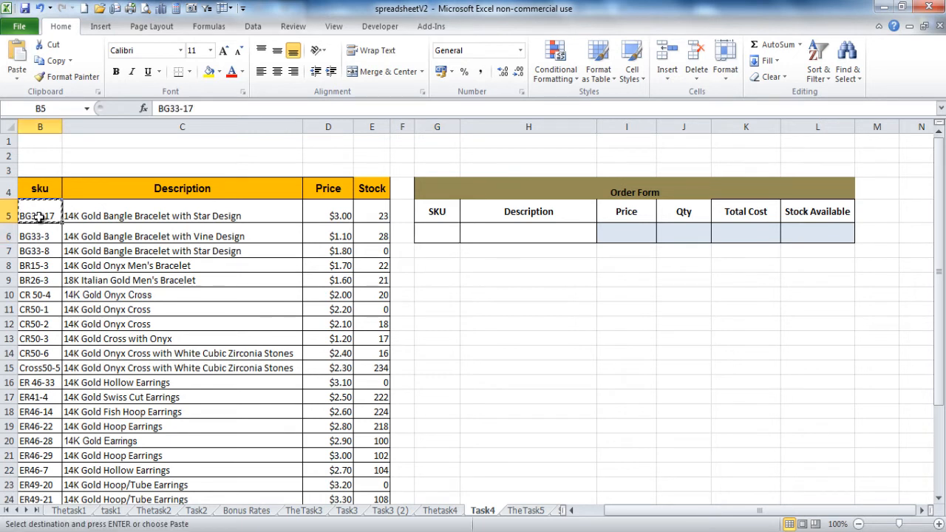
pyautogui.click(425, 238)
pyautogui.hotkey('ctrl', 'v')
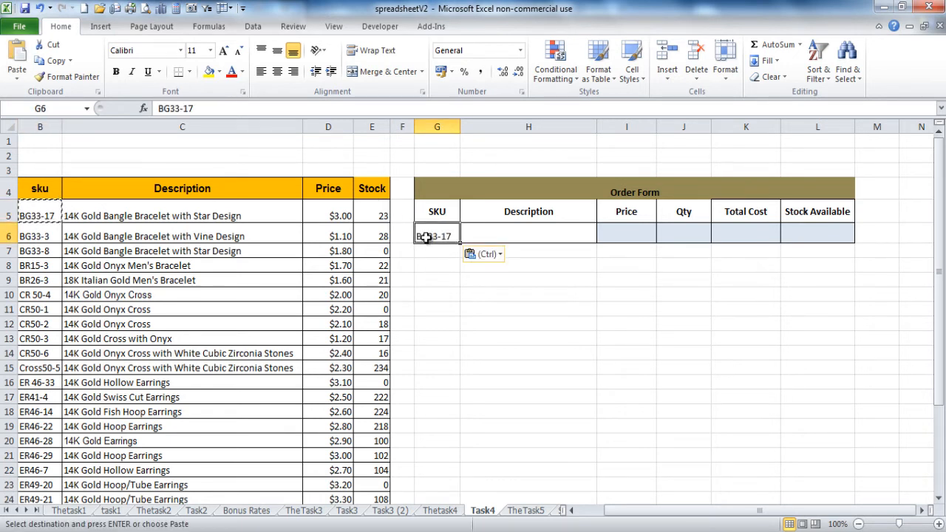
pyautogui.click(473, 234)
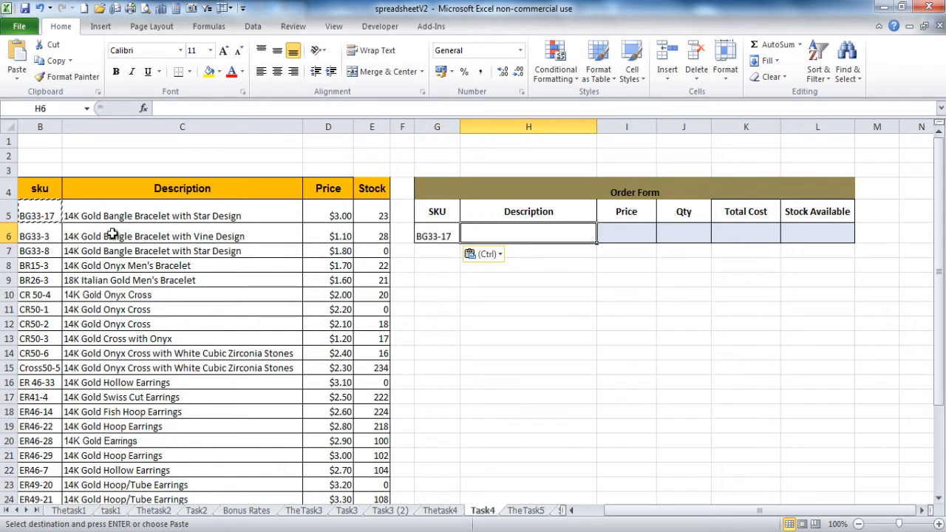
pyautogui.press('Escape')
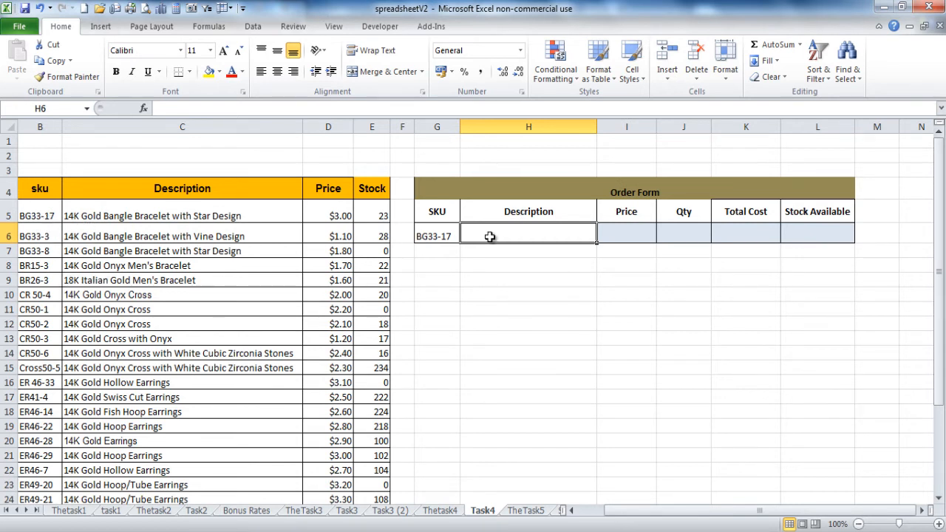
# Step: Enter =VLOOKUP(G6,B4:E33,2,FALSE) in H6 to show the bracelet description
pyautogui.write('=vl')
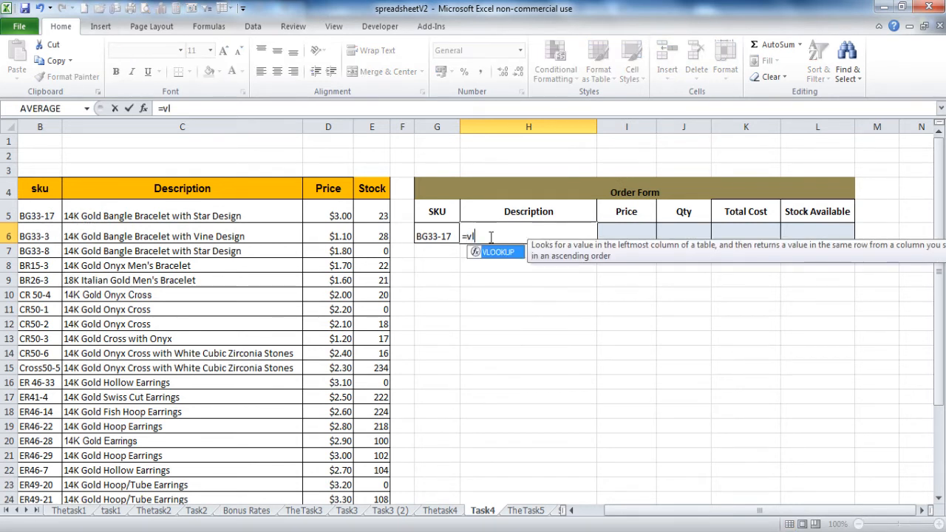
pyautogui.press('Tab')
pyautogui.click(426, 237)
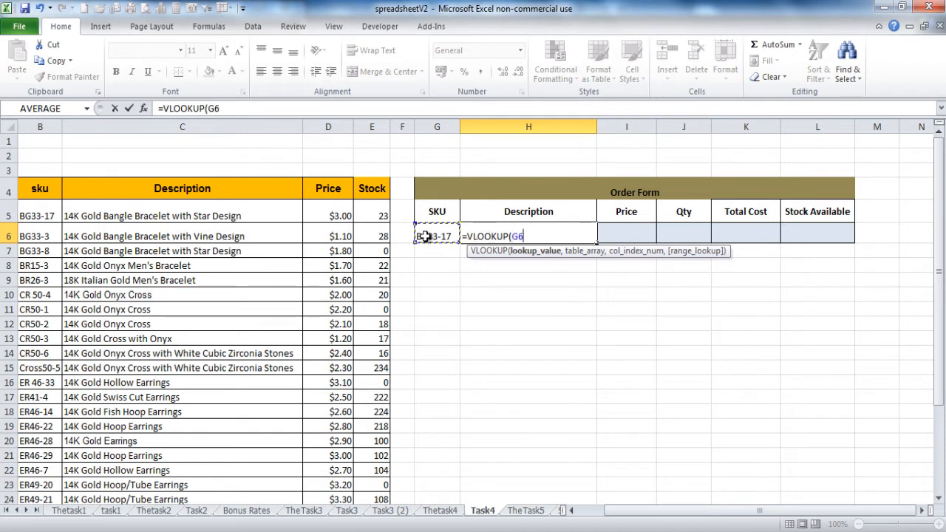
pyautogui.write(',')
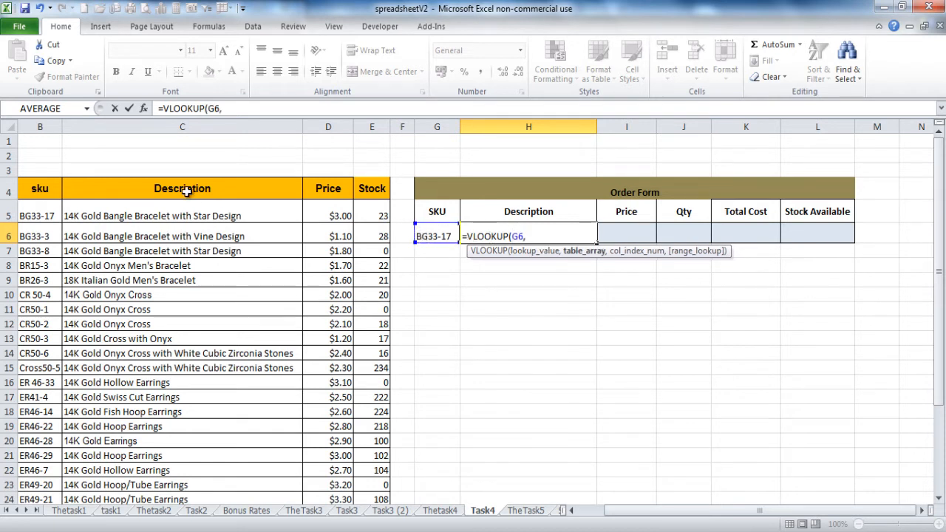
pyautogui.moveTo(43, 187); pyautogui.dragTo(365, 190)
pyautogui.hotkey('ctrl', 'shift', 'Down')
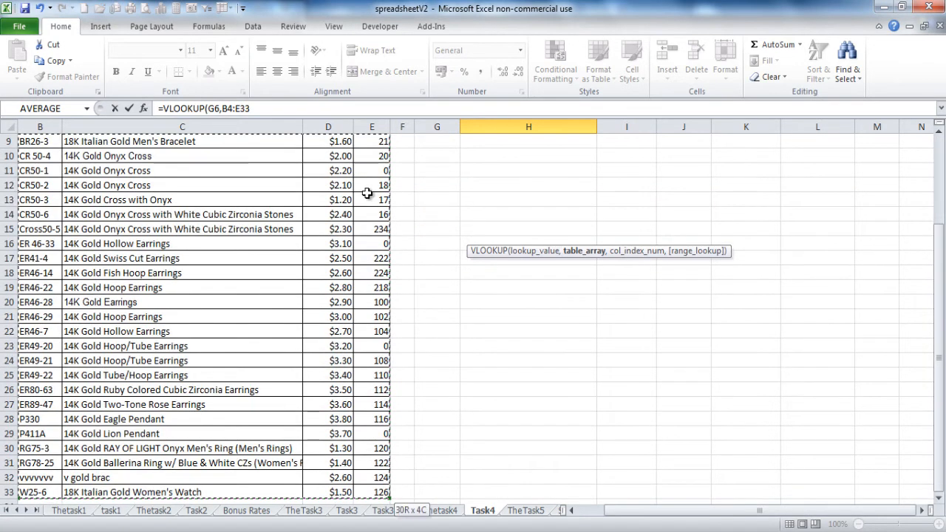
pyautogui.write(',')
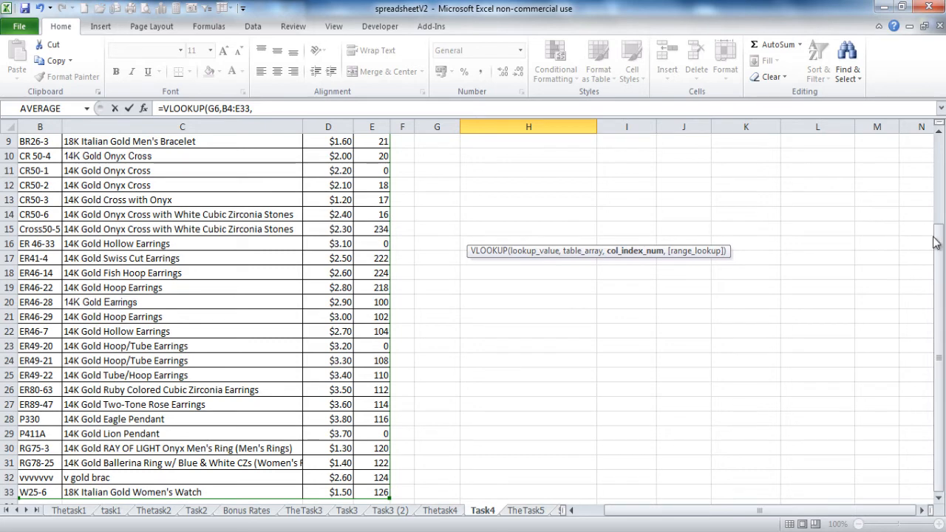
pyautogui.moveTo(939, 244); pyautogui.dragTo(939, 237)
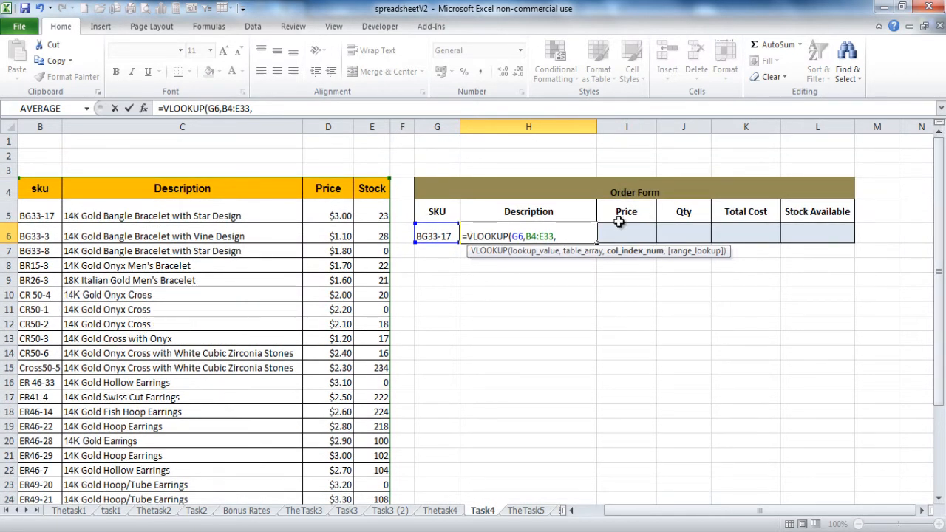
pyautogui.write('2,')
pyautogui.doubleClick(609, 288)
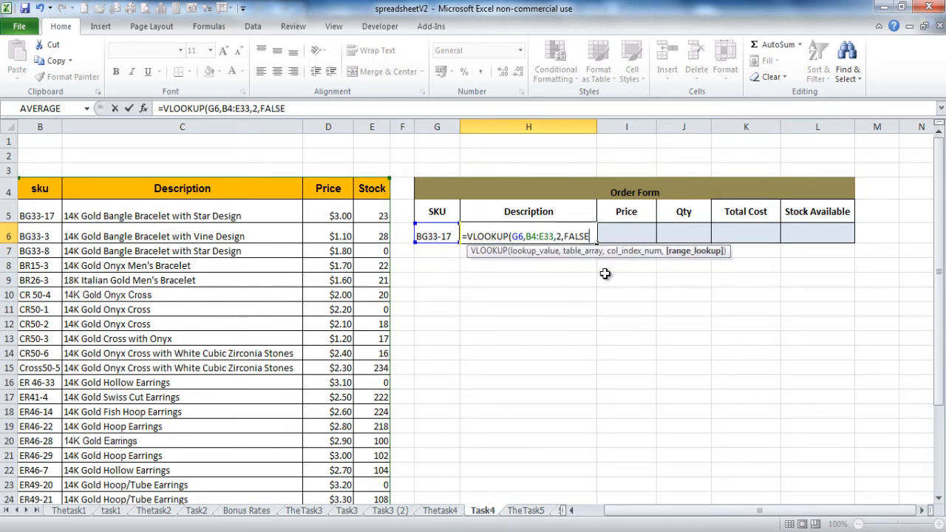
pyautogui.write(')')
pyautogui.press('Return')
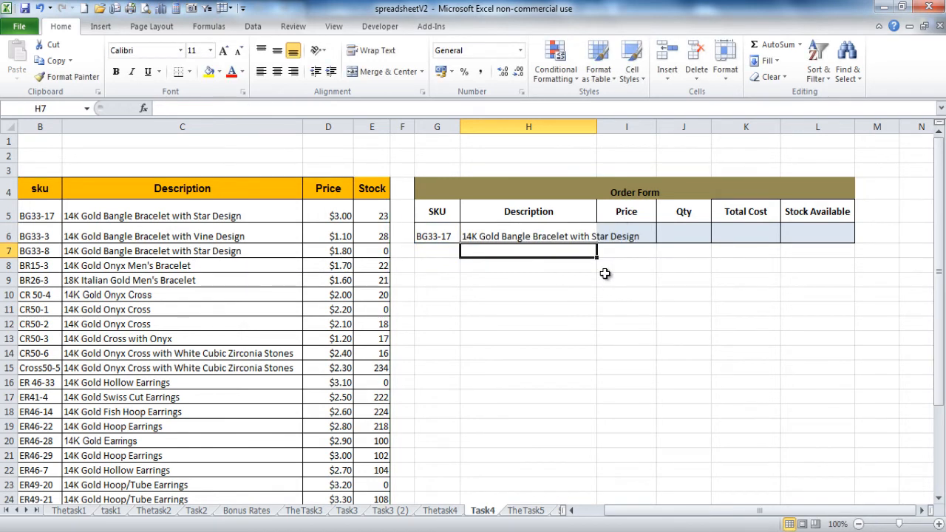
pyautogui.click(617, 235)
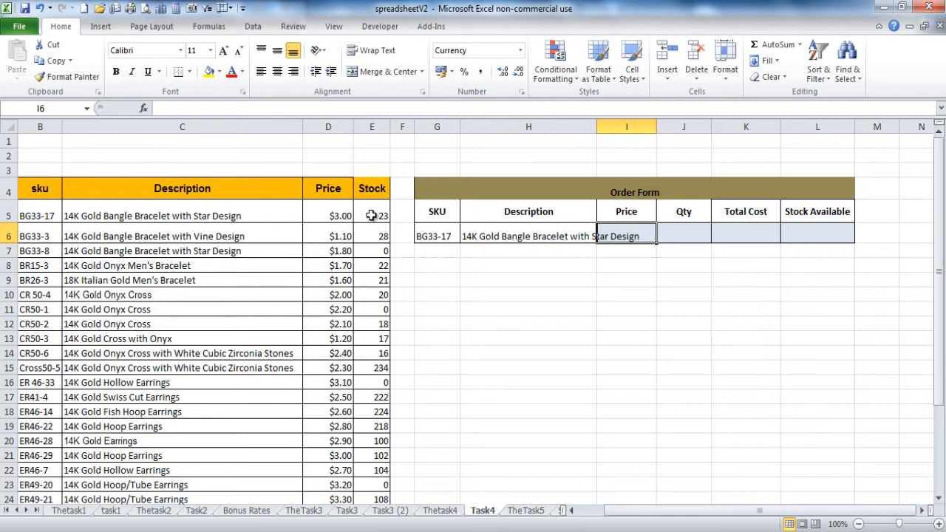
# Step: Enter =VLOOKUP(G6,B4:E33,3,FALSE) in I6 so the Price shows $3.00
pyautogui.write('=VLOOKUP(')
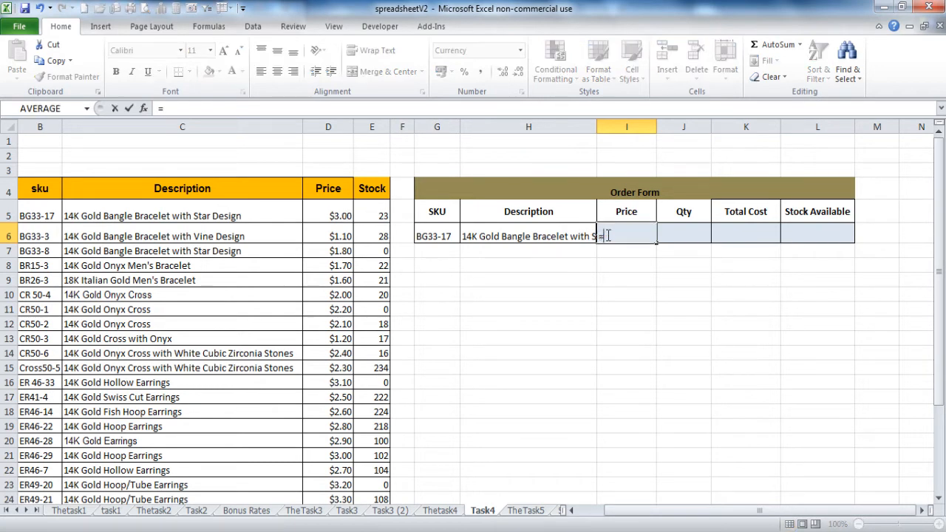
pyautogui.click(426, 235)
pyautogui.write(',')
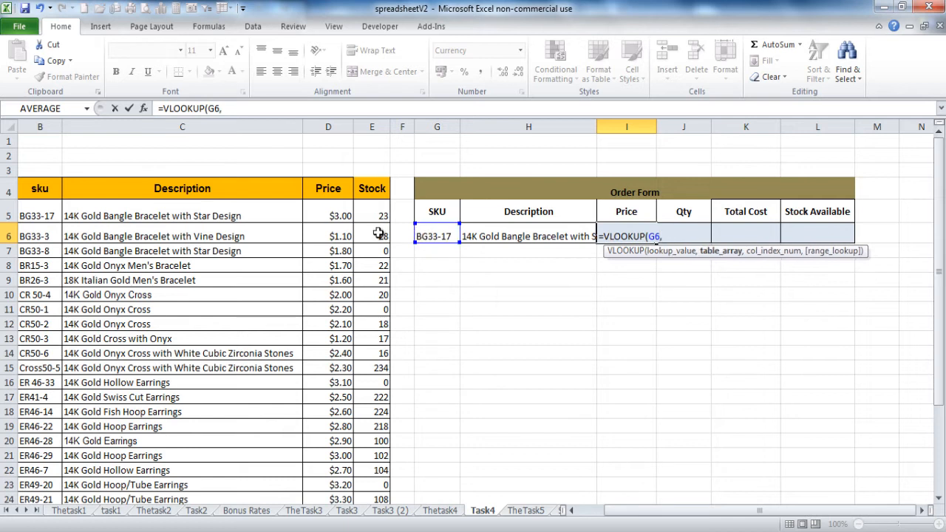
pyautogui.moveTo(54, 191); pyautogui.dragTo(365, 193)
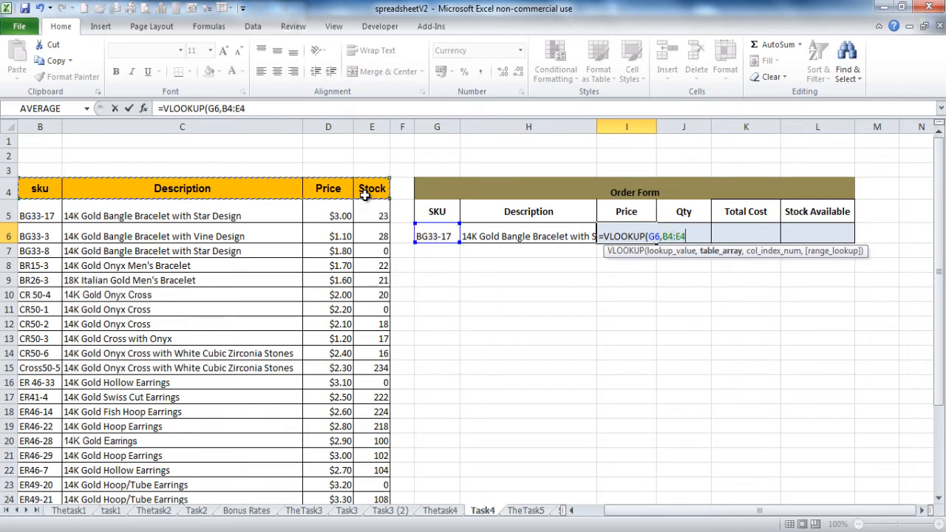
pyautogui.hotkey('ctrl', 'shift', 'Down')
pyautogui.write(',,')
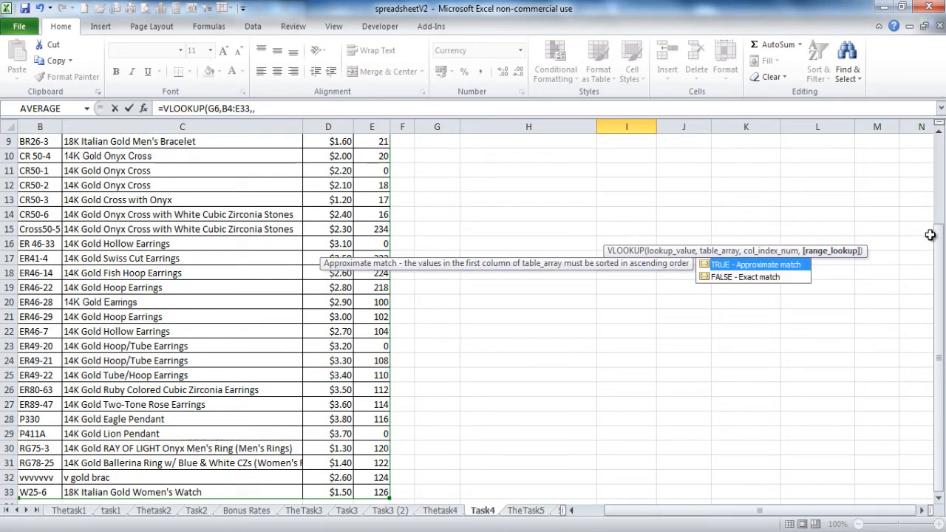
pyautogui.moveTo(939, 236); pyautogui.dragTo(944, 96)
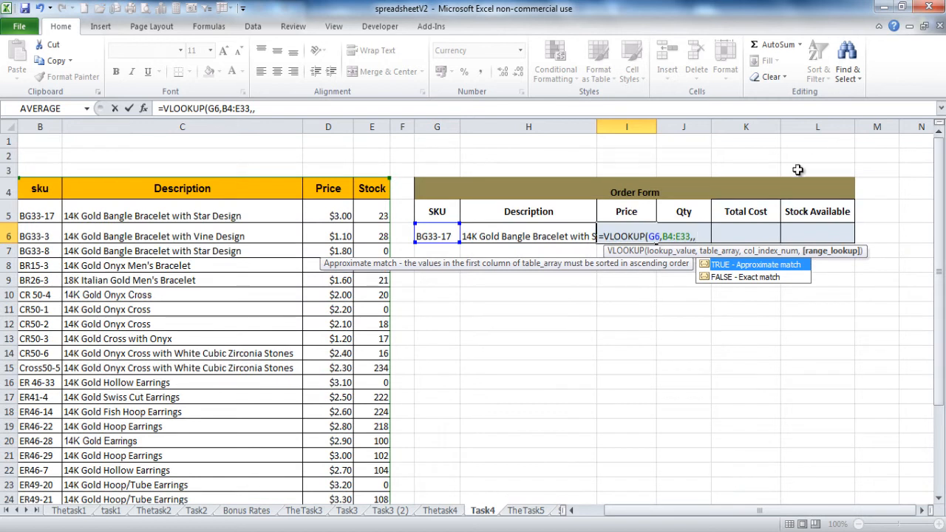
pyautogui.press('BackSpace')
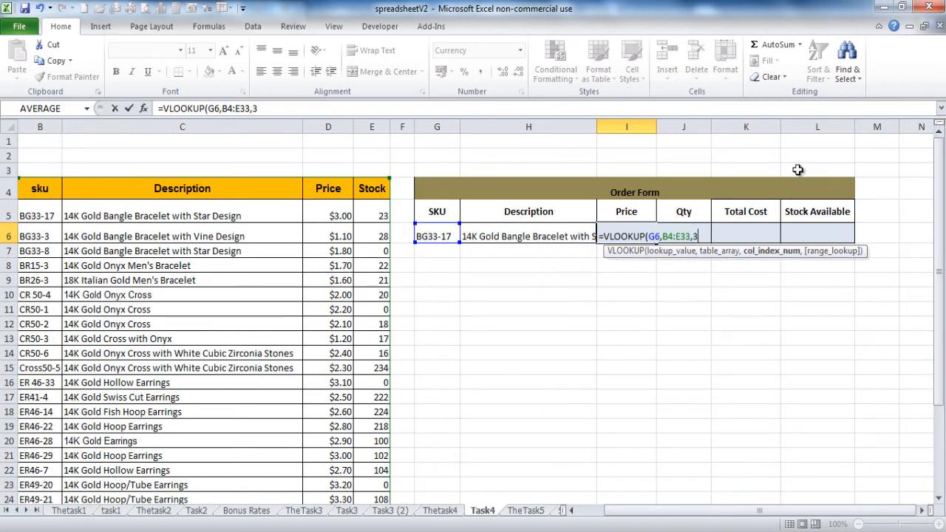
pyautogui.write(',')
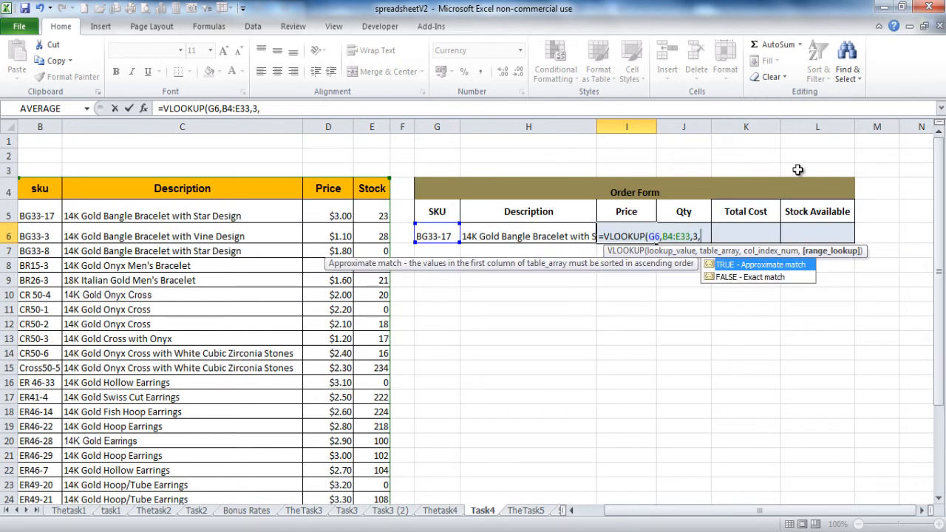
pyautogui.doubleClick(771, 277)
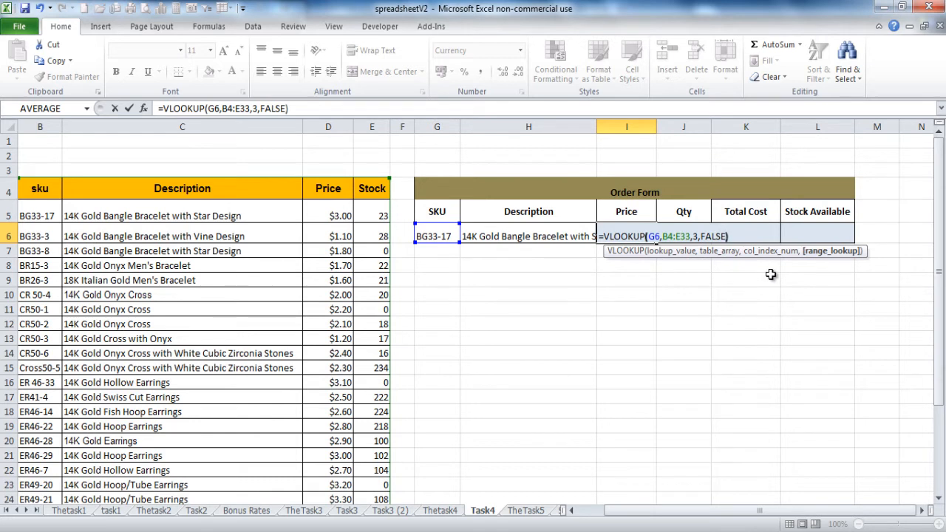
pyautogui.write(')')
pyautogui.press('Return')
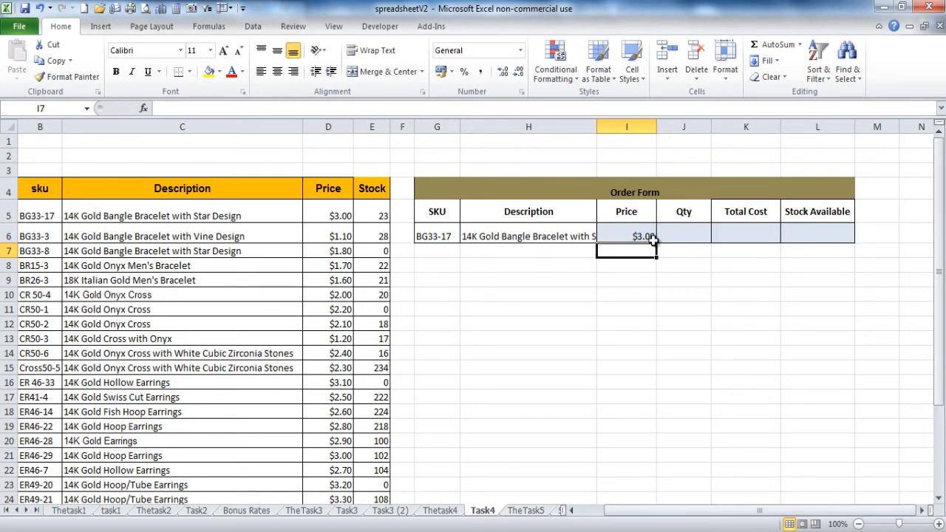
pyautogui.click(649, 238)
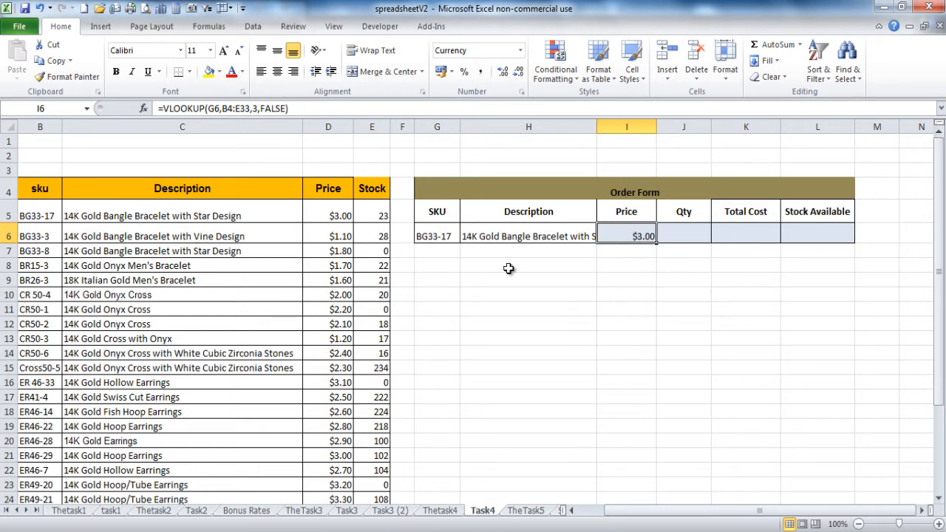
# Step: Enter Qty 20 in J6 and Total Cost =J6*I6 in K6, giving $60.00
pyautogui.click(684, 232)
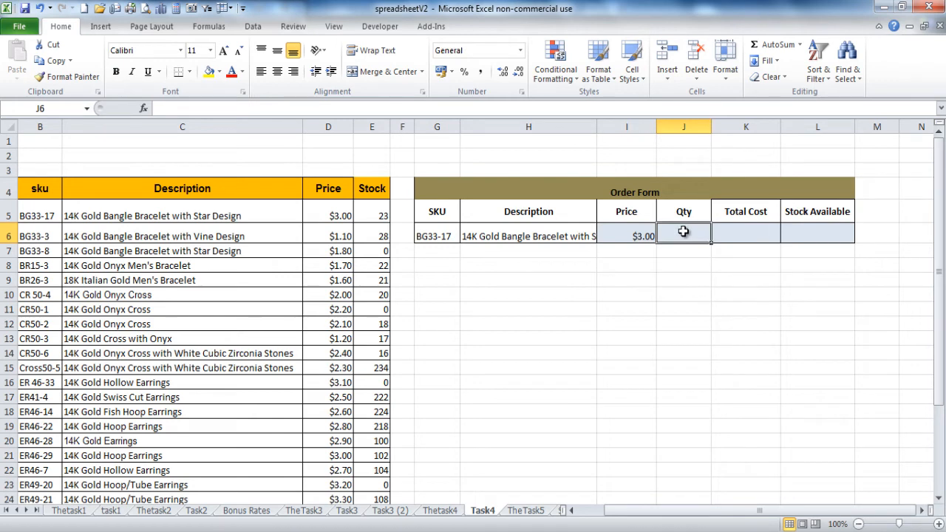
pyautogui.write('20')
pyautogui.press('Return')
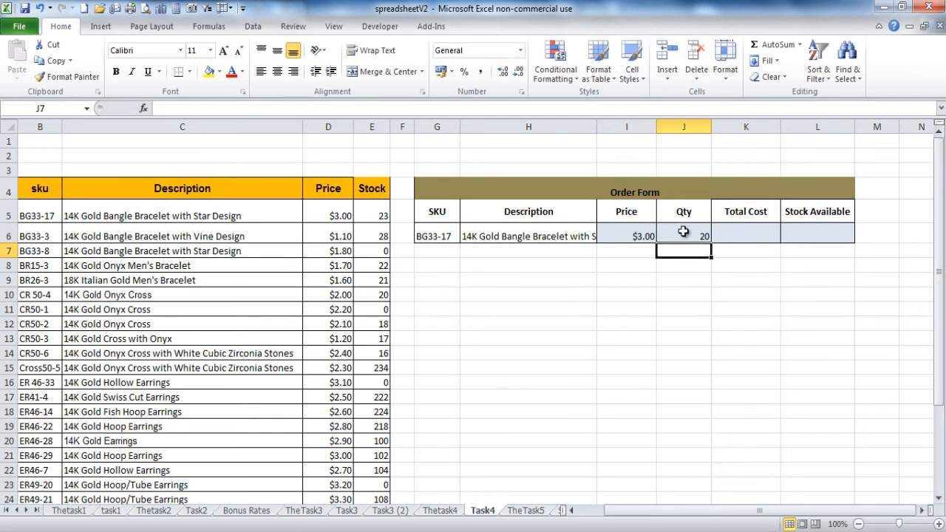
pyautogui.click(724, 232)
pyautogui.write('=')
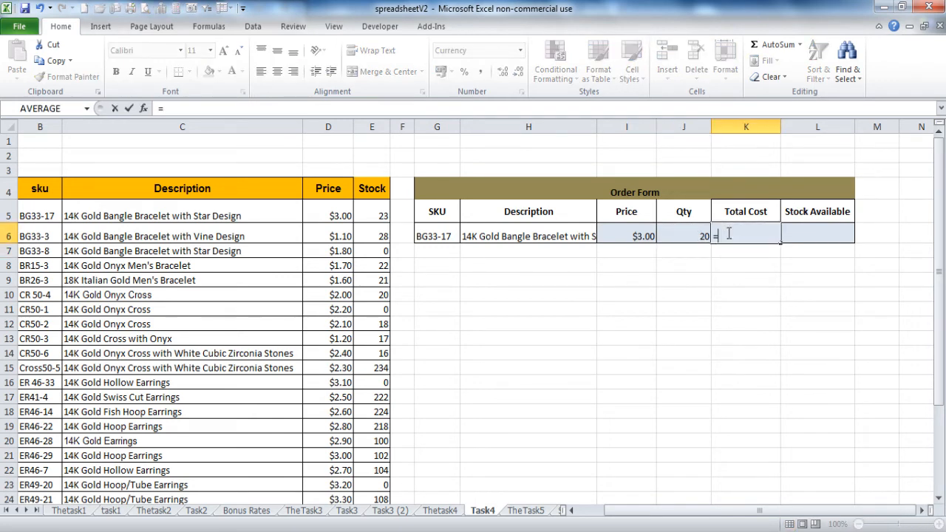
pyautogui.click(700, 234)
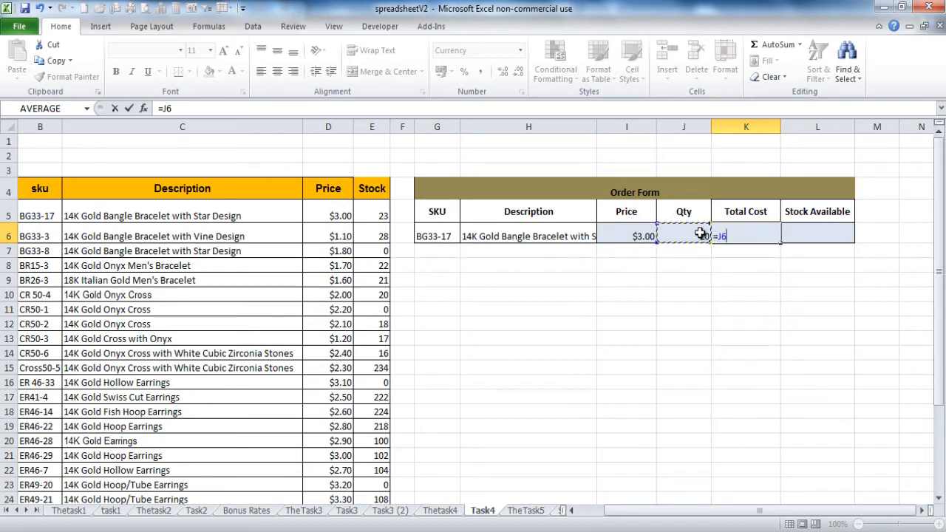
pyautogui.write('*')
pyautogui.click(640, 236)
pyautogui.press('Return')
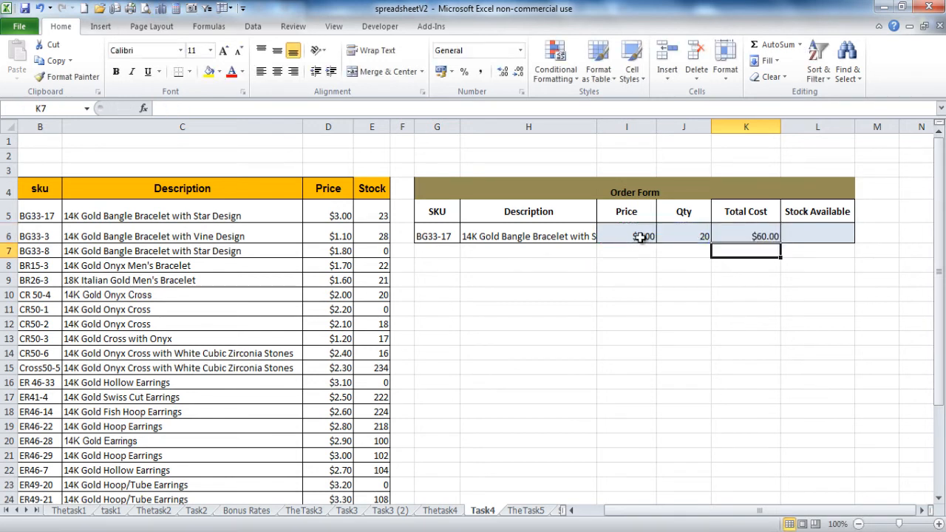
pyautogui.click(800, 232)
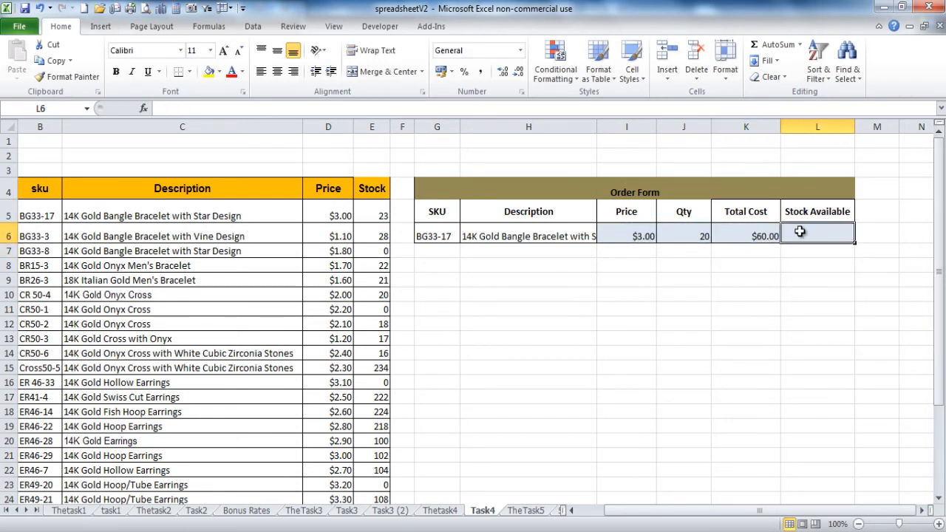
# Step: Start L6's IF formula with the test J6>VLOOKUP(G6,B4:E33,4,FALSE)
pyautogui.write('=if(')
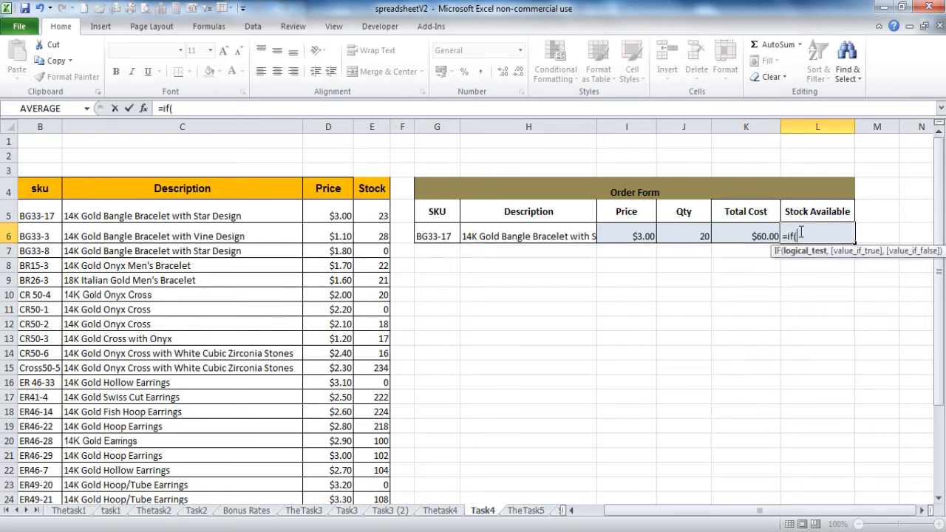
pyautogui.click(687, 233)
pyautogui.write('>')
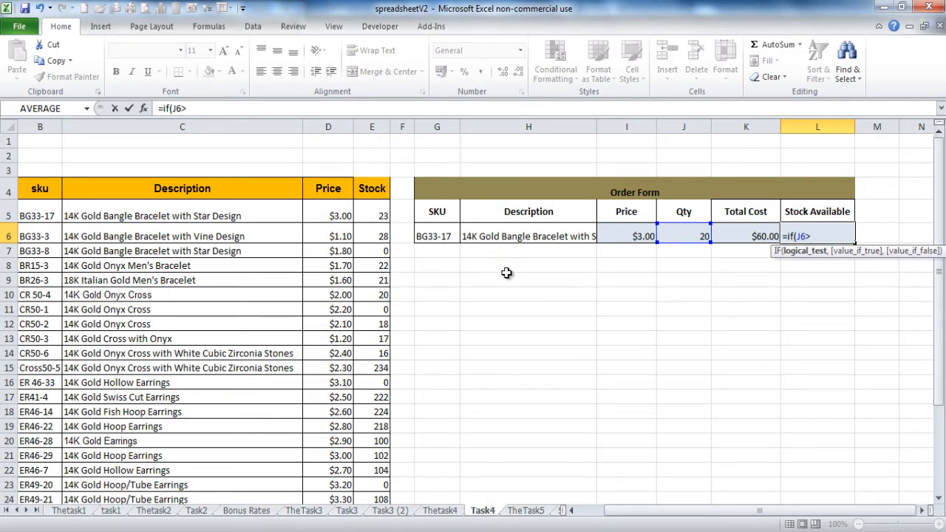
pyautogui.write('vl')
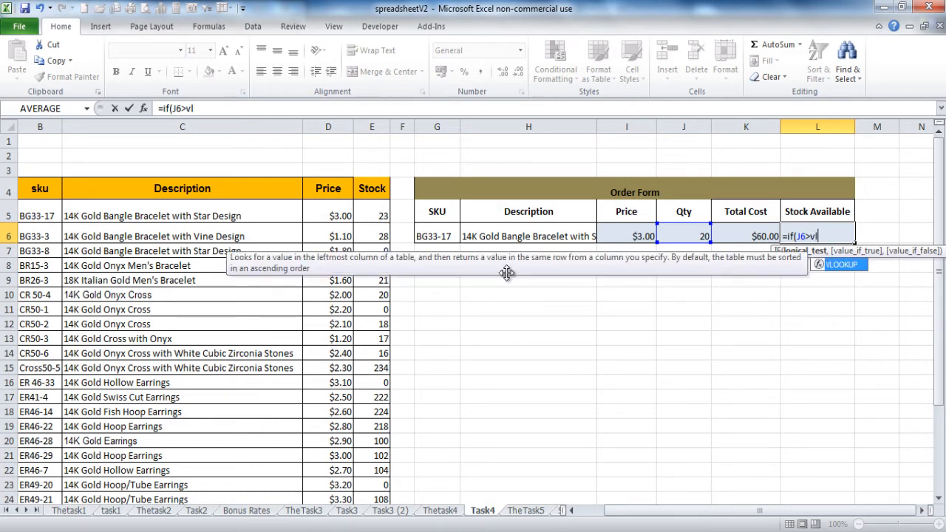
pyautogui.press('Tab')
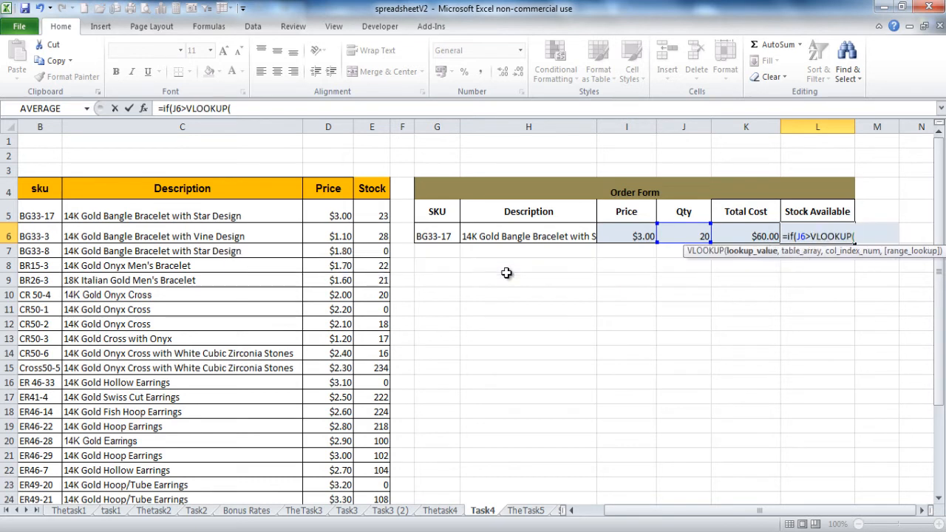
pyautogui.click(433, 235)
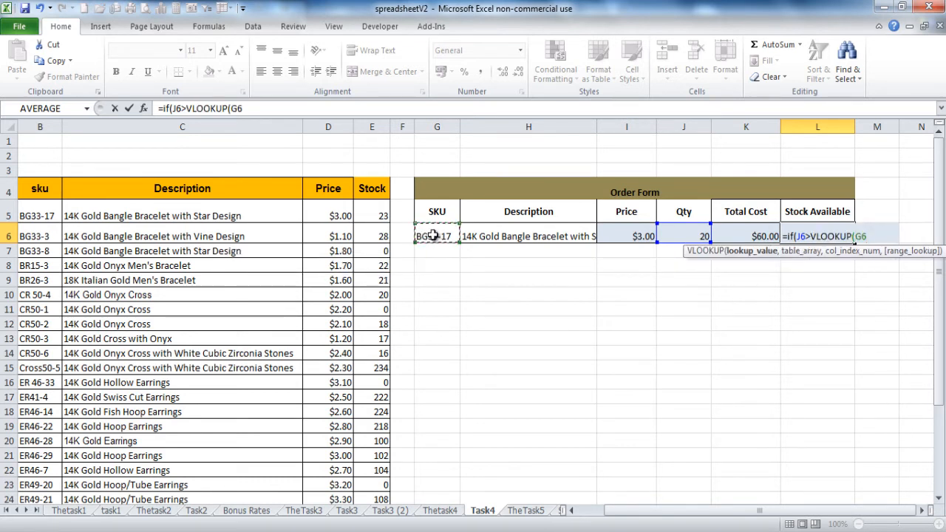
pyautogui.write(',')
pyautogui.moveTo(45, 190); pyautogui.dragTo(367, 190)
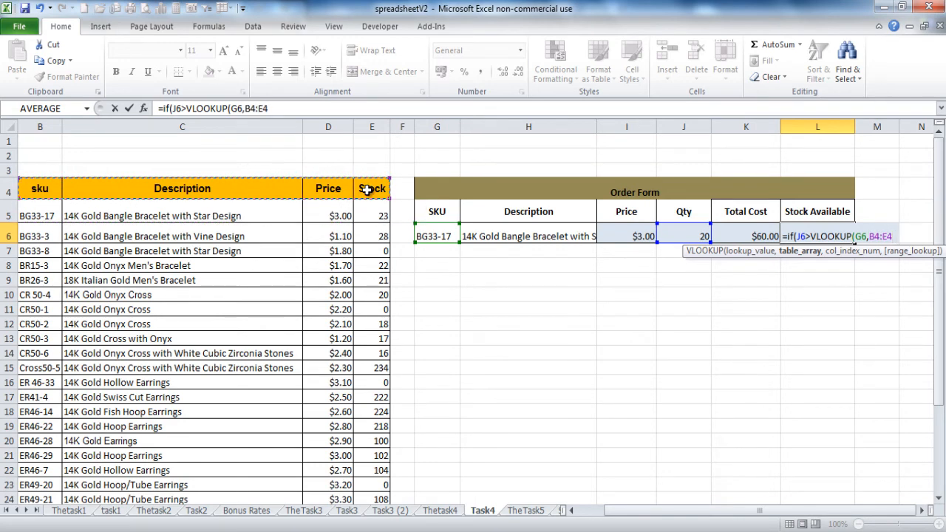
pyautogui.hotkey('ctrl', 'shift', 'Down')
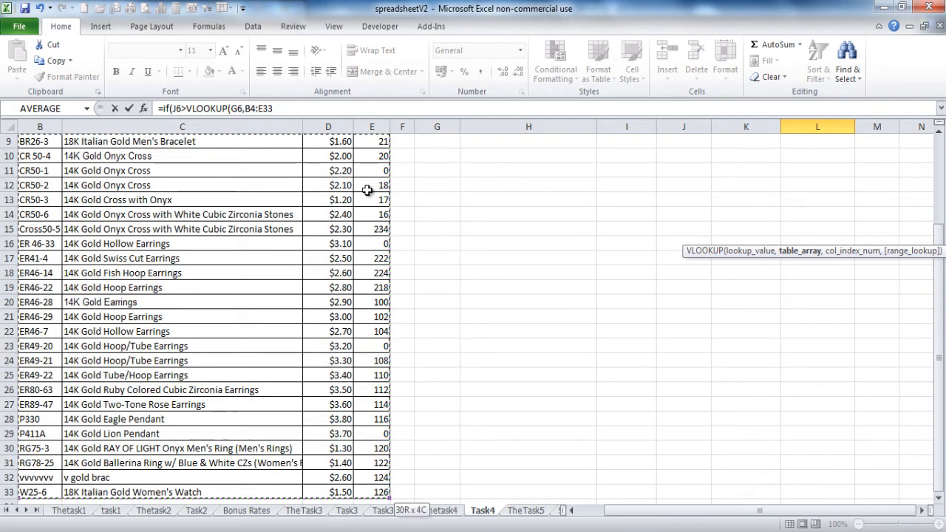
pyautogui.write(',')
pyautogui.moveTo(939, 235); pyautogui.dragTo(937, 164)
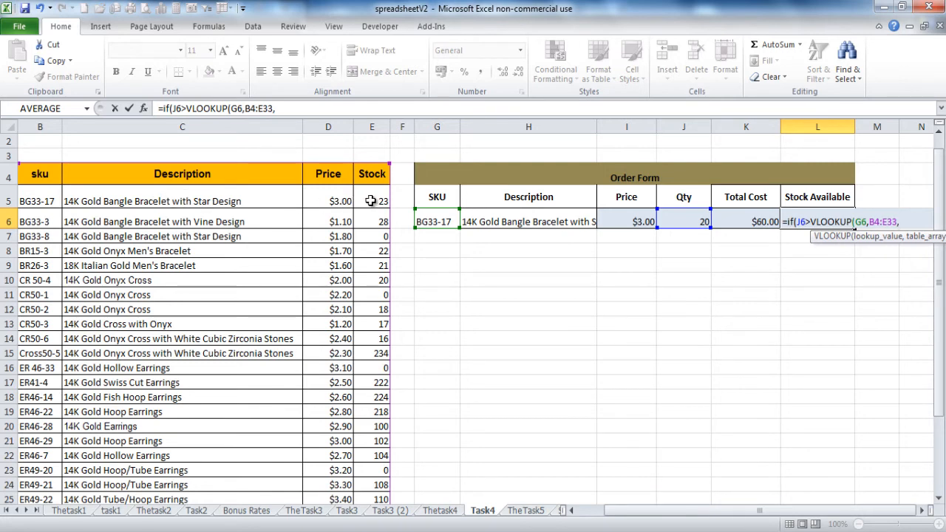
pyautogui.write('4')
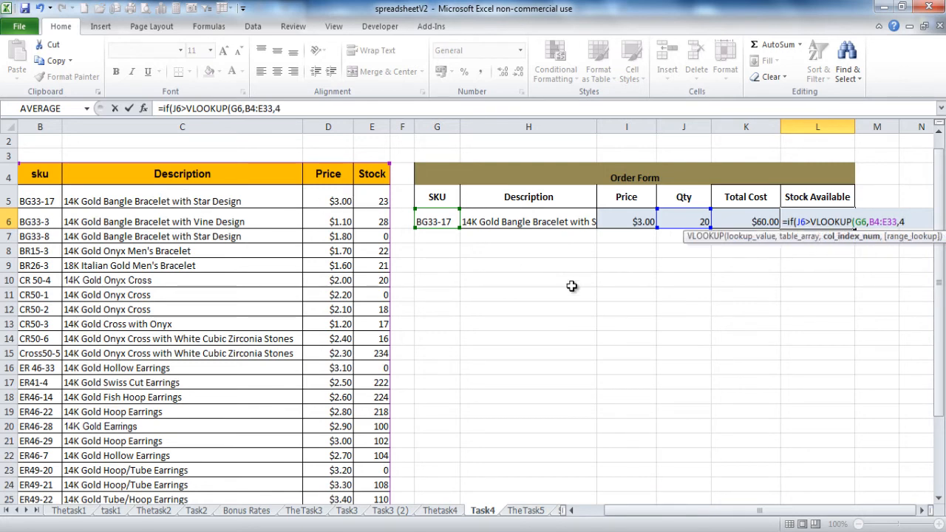
pyautogui.write(',')
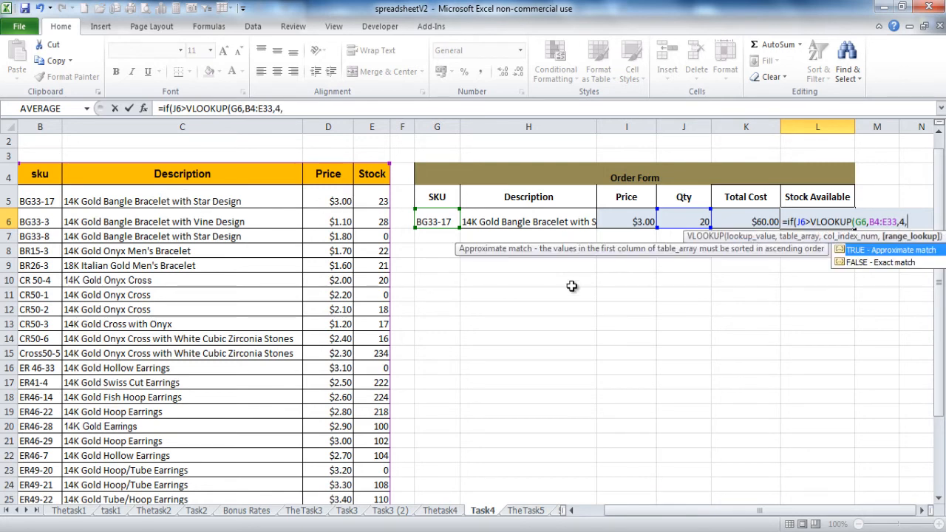
pyautogui.doubleClick(854, 263)
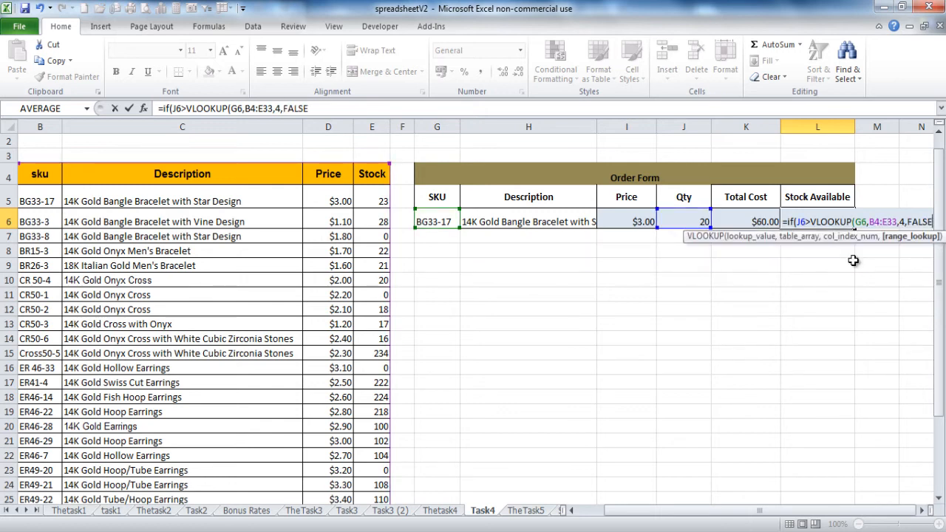
pyautogui.write(')')
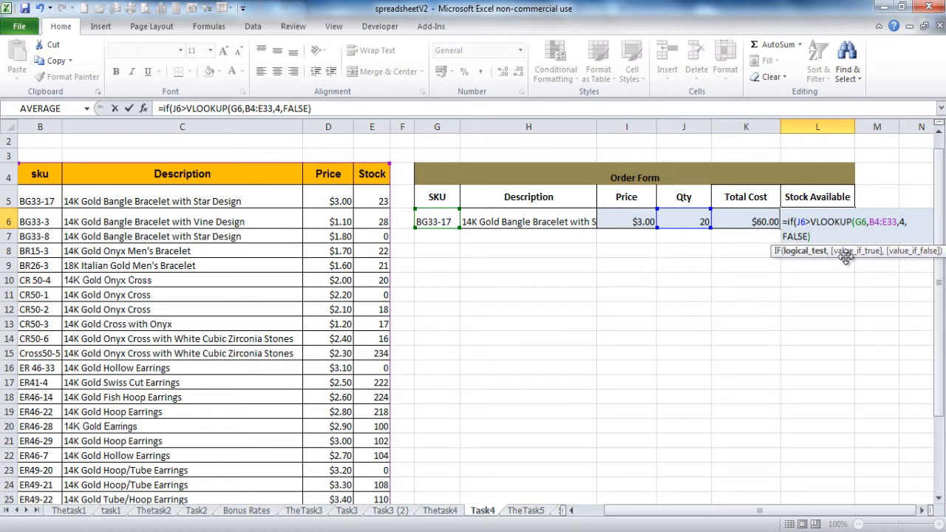
pyautogui.write(',"in')
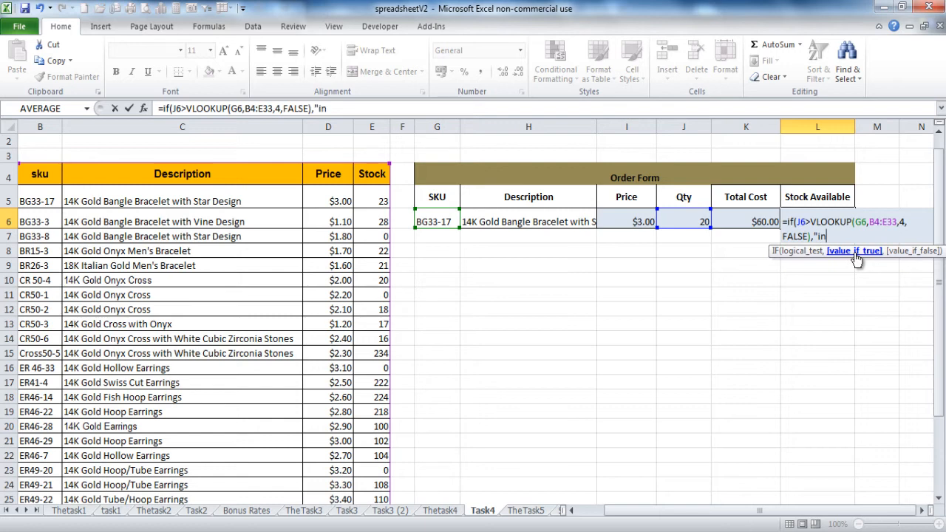
# Step: Add the results "insufficent stock" and "in stock" and commit the formula
pyautogui.write('sufficent stock')
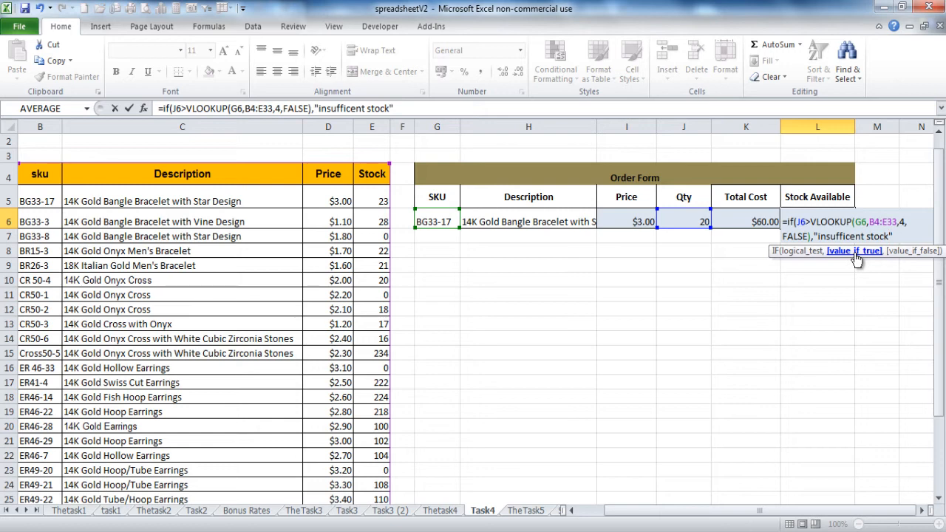
pyautogui.write(',')
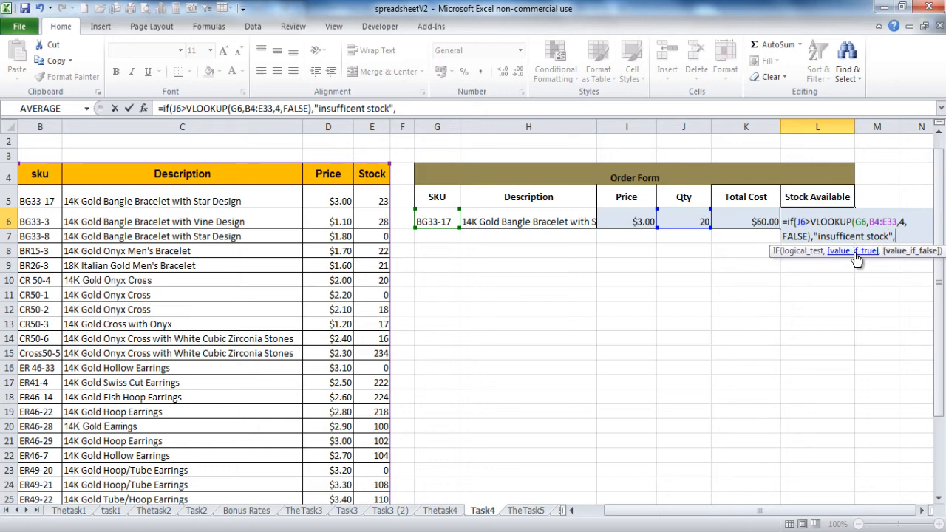
pyautogui.write('"')
pyautogui.write(',"in stock')
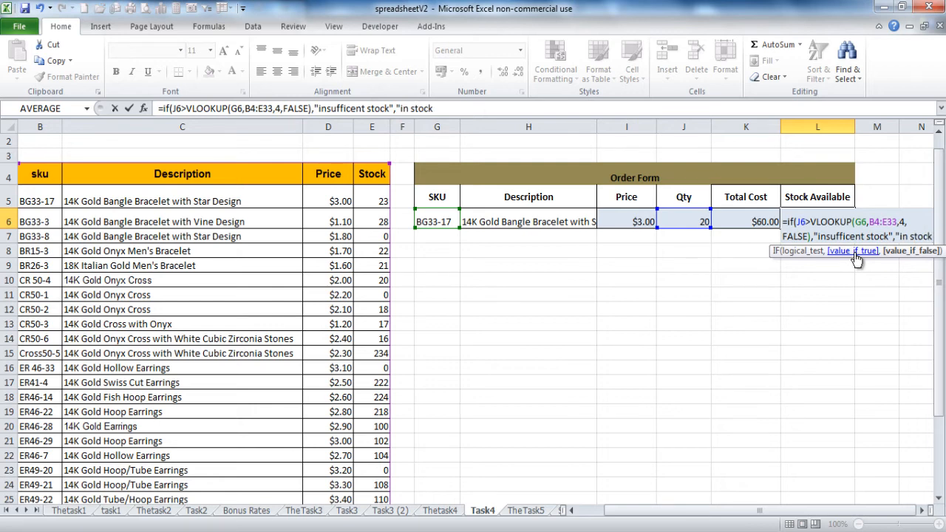
pyautogui.write('"')
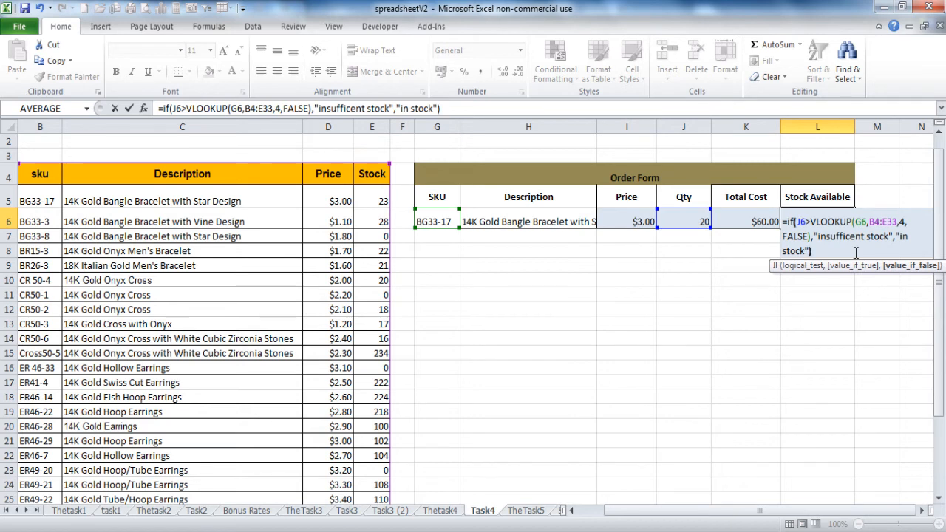
pyautogui.click(804, 249)
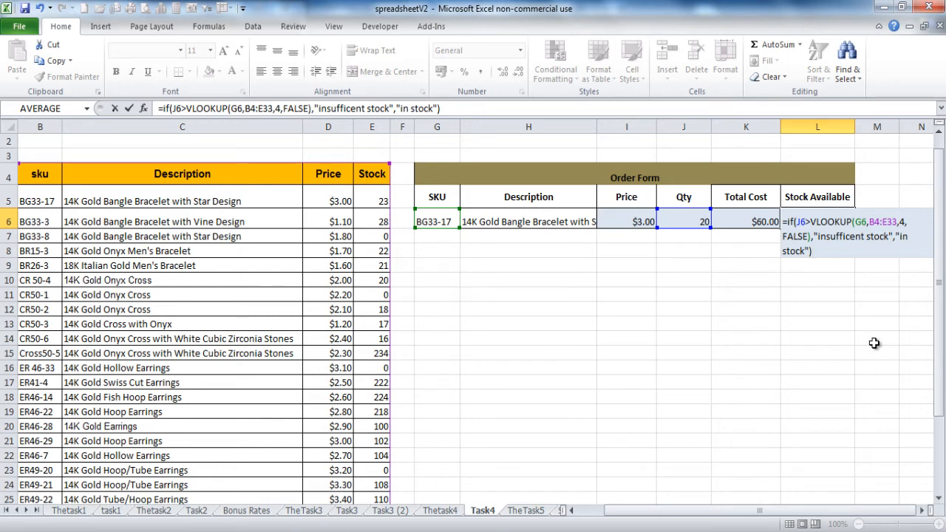
pyautogui.press('Return')
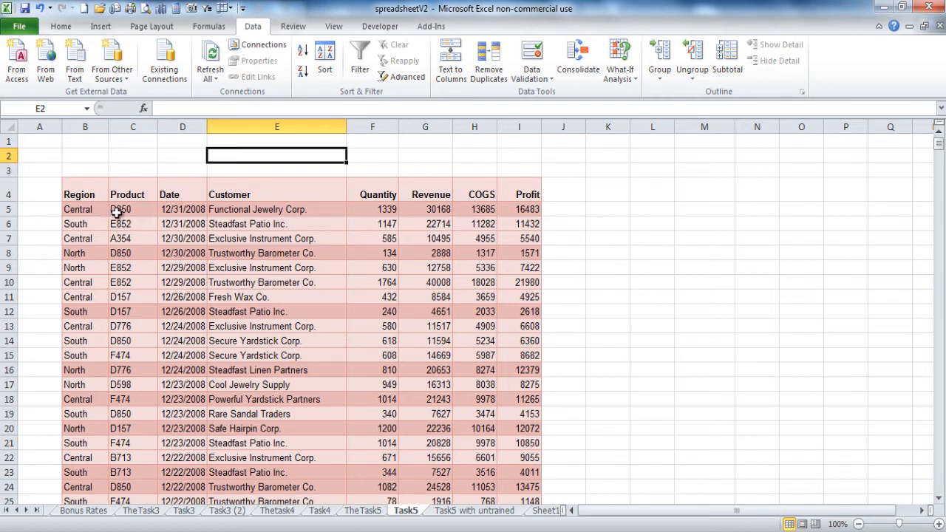
# Step: Sort the sales table A to Z by the Customer column
pyautogui.click(117, 212)
pyautogui.click(173, 212)
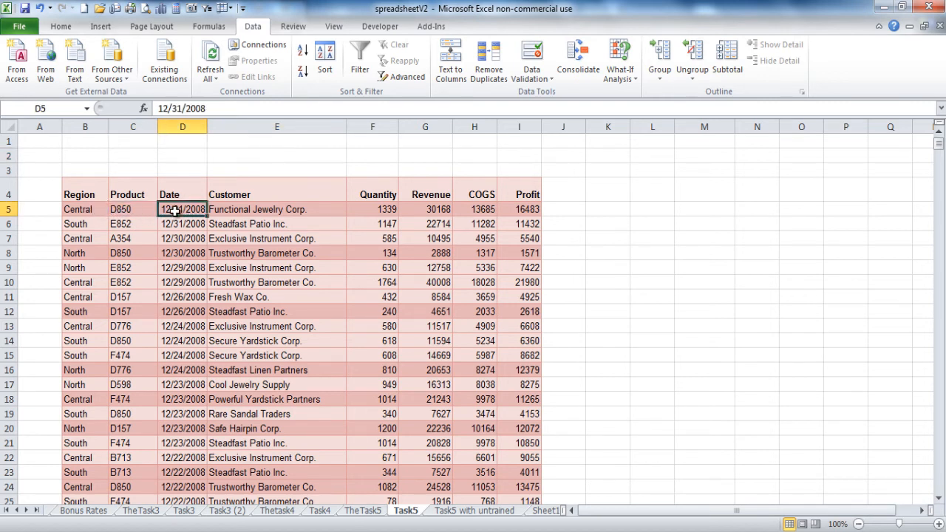
pyautogui.click(232, 212)
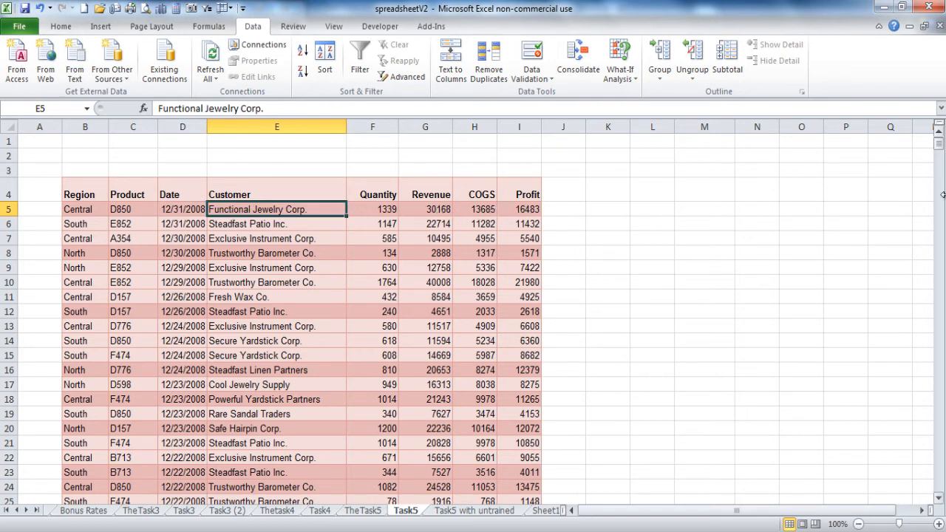
pyautogui.moveTo(940, 148)
pyautogui.mouseDown()
pyautogui.moveTo(940, 211)
pyautogui.moveTo(940, 144)
pyautogui.mouseUp()
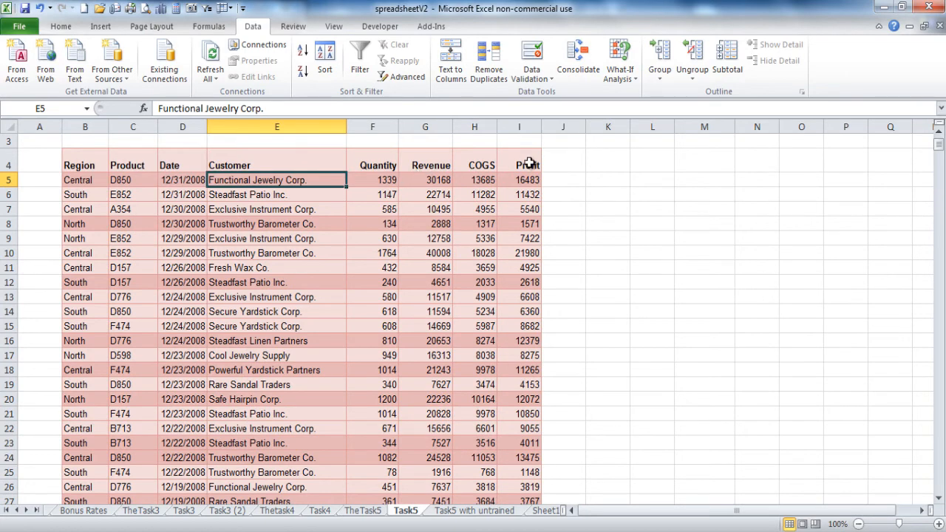
pyautogui.click(247, 196)
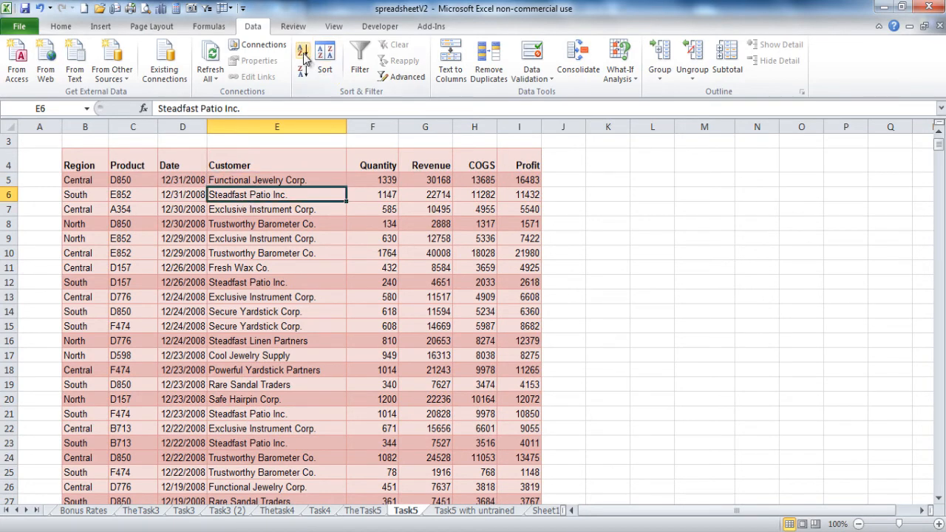
pyautogui.click(303, 54)
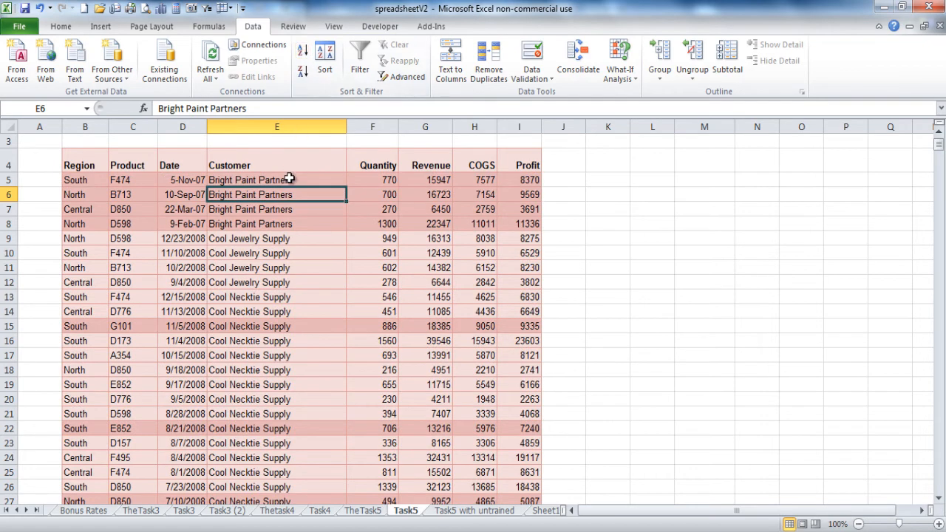
# Step: Copy the first customer name, Bright Paint Partners, and select M5 as the destination
pyautogui.click(289, 180)
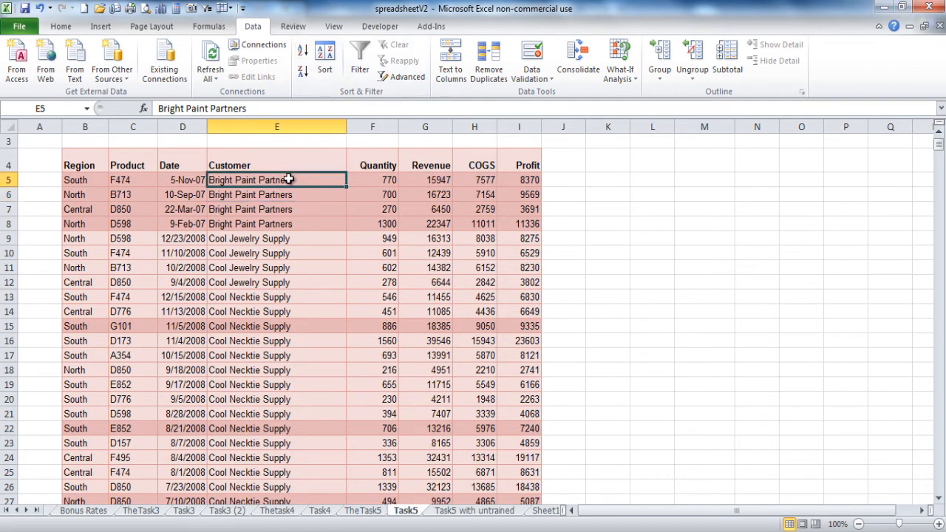
pyautogui.hotkey('ctrl', 'c')
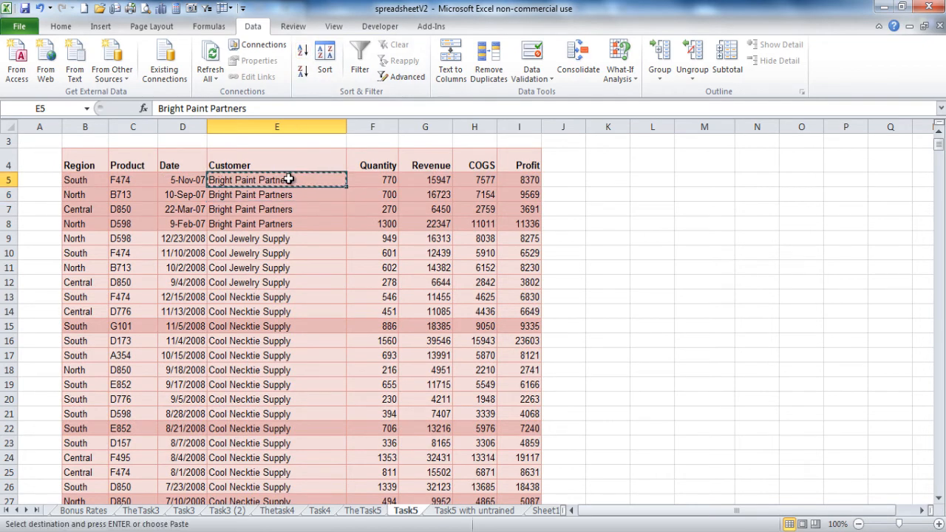
pyautogui.click(689, 180)
# Step: Paste Bright Paint Partners into M5, widen column M, and total revenue =SUM(G5:G8) under a revenue heading
pyautogui.hotkey('ctrl', 'v')
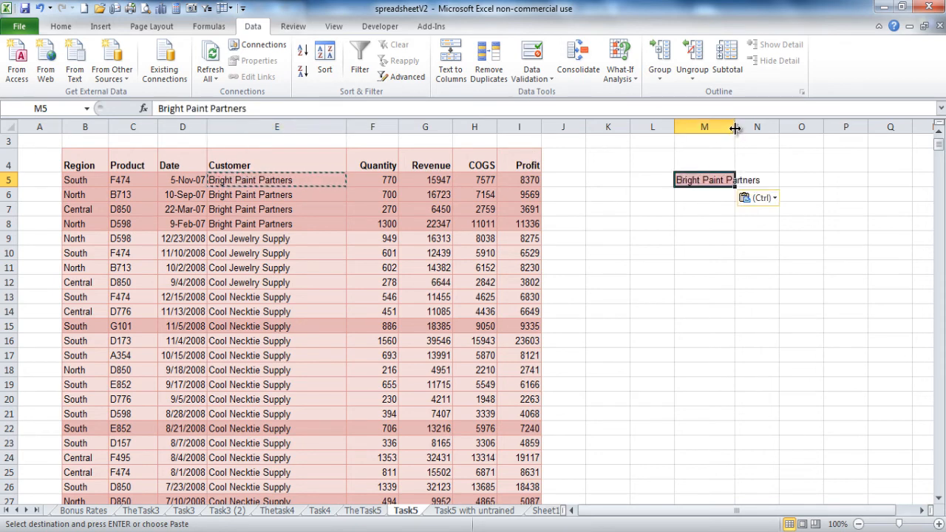
pyautogui.moveTo(735, 127); pyautogui.dragTo(752, 128)
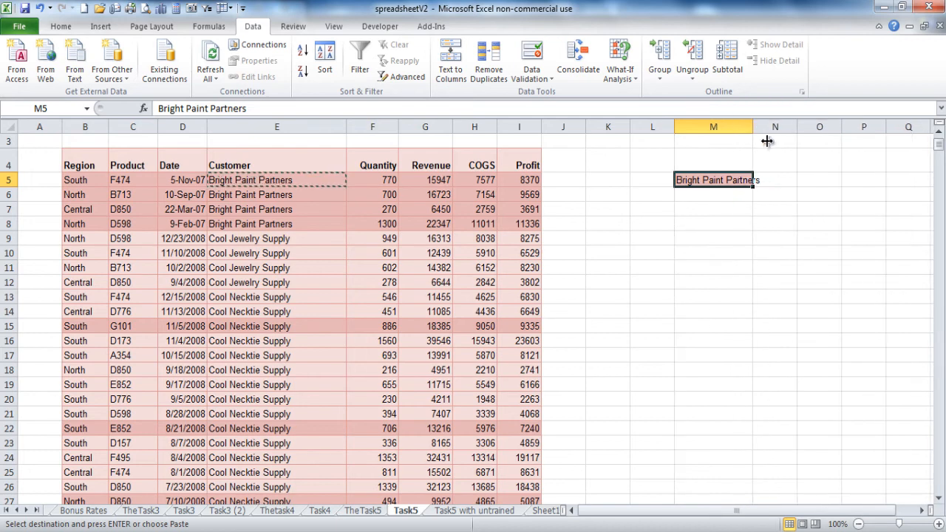
pyautogui.click(776, 158)
pyautogui.write('revenue')
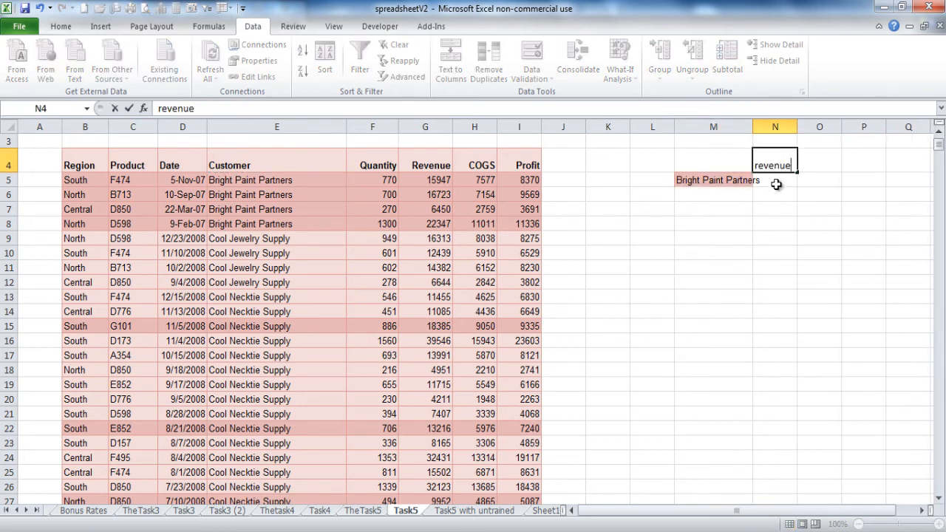
pyautogui.press('Return')
pyautogui.write('=s')
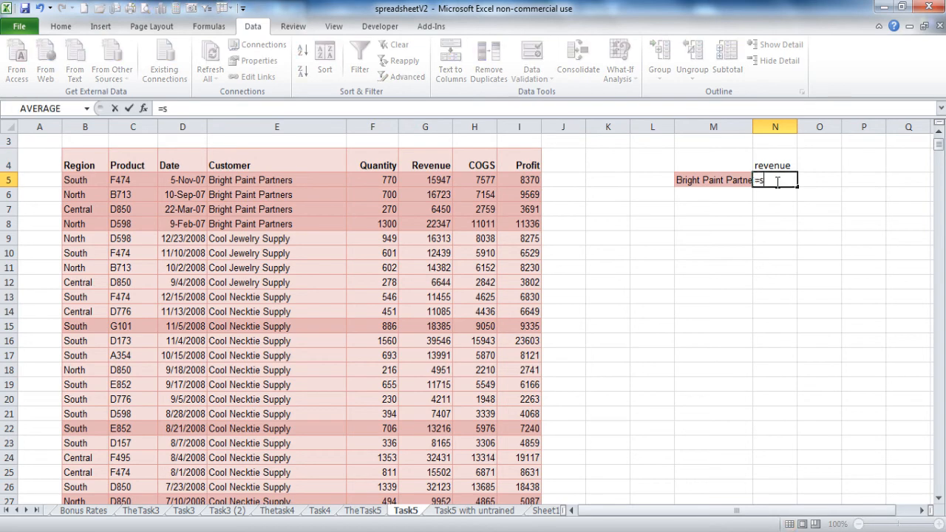
pyautogui.write('um(')
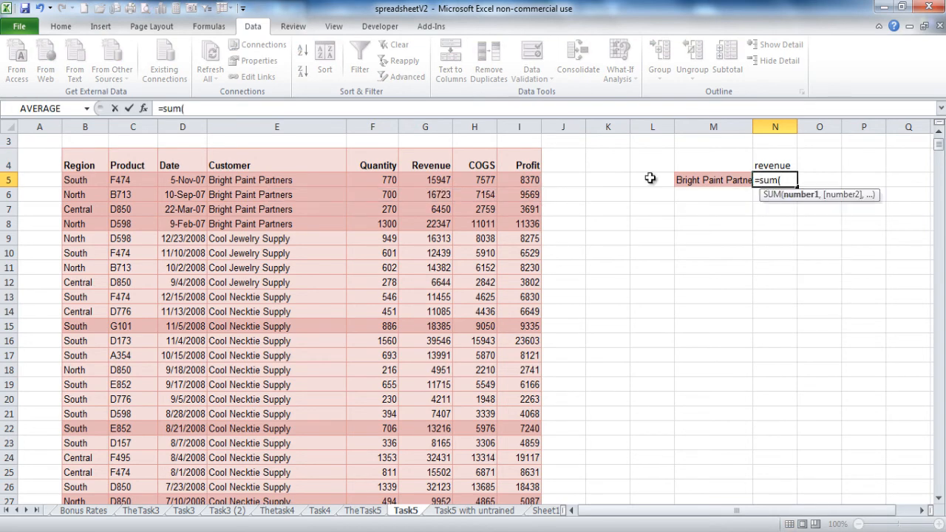
pyautogui.moveTo(438, 182); pyautogui.dragTo(437, 223)
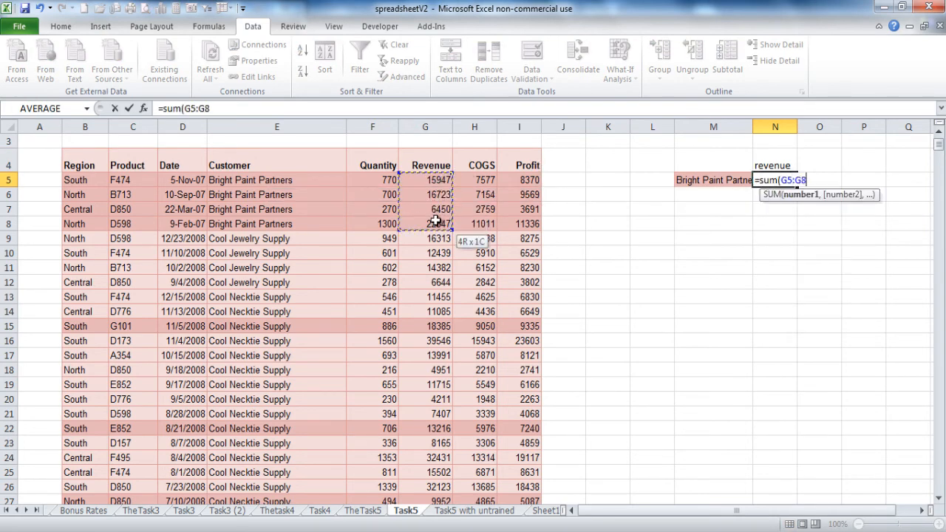
pyautogui.press('Return')
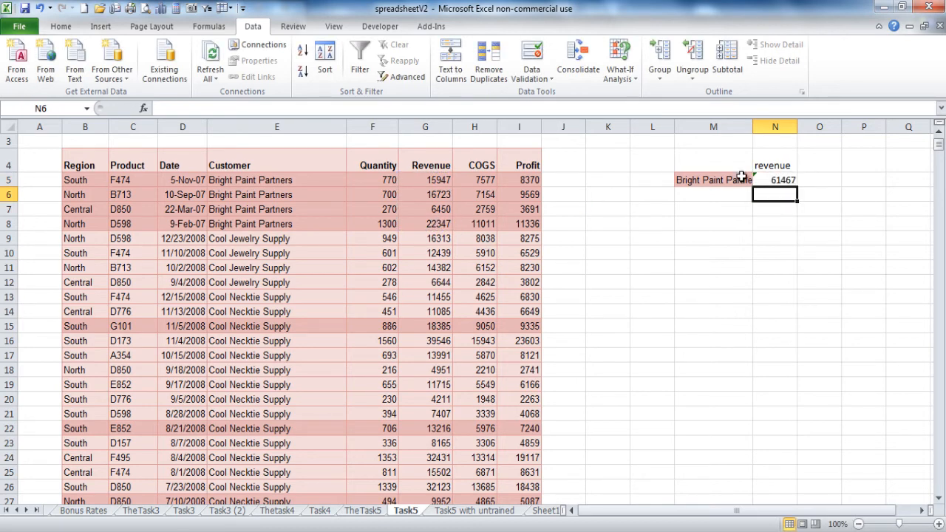
# Step: Add a Qty heading in O4 with =SUM(F5:F8) below it, giving 3040
pyautogui.click(812, 162)
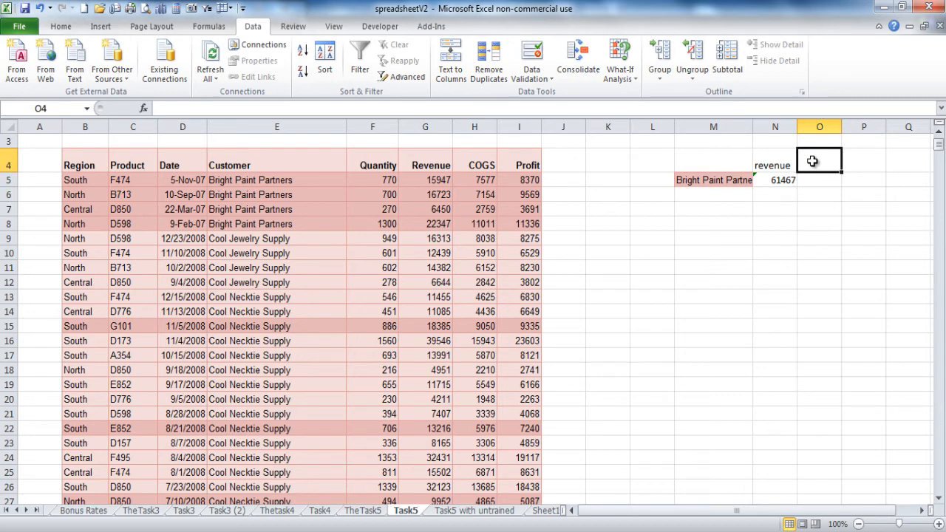
pyautogui.write('Qty')
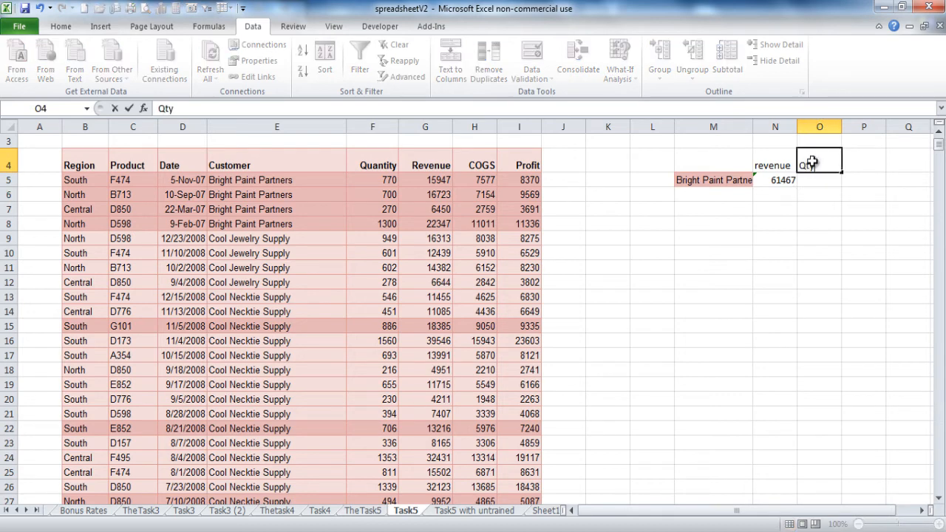
pyautogui.press('Return')
pyautogui.write('=s')
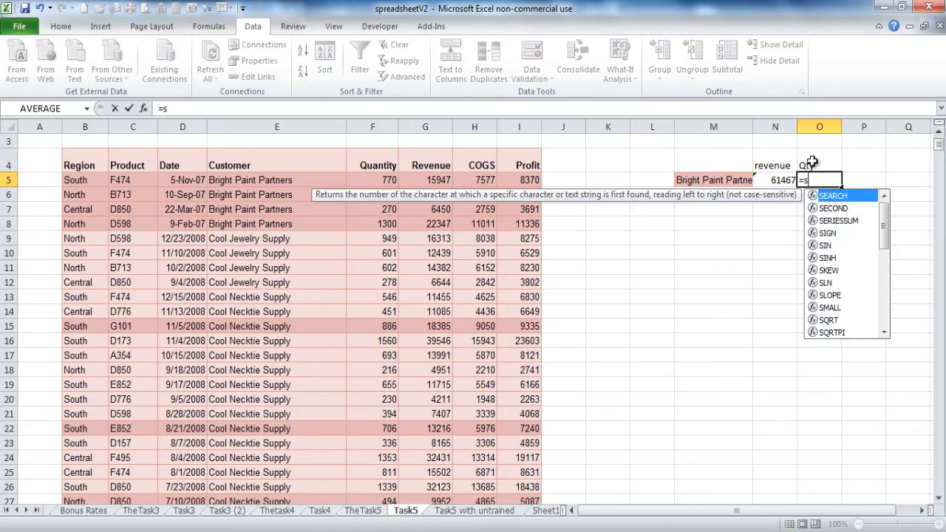
pyautogui.write('um(')
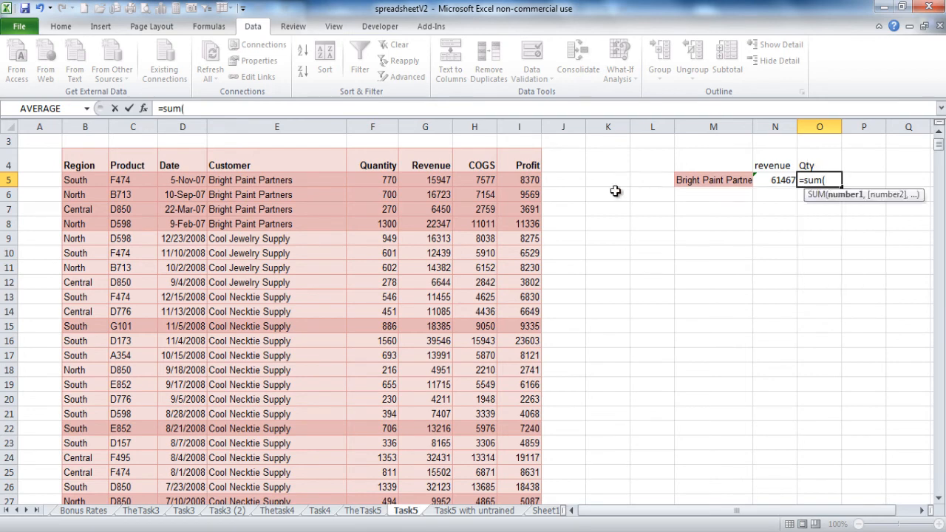
pyautogui.click(383, 179)
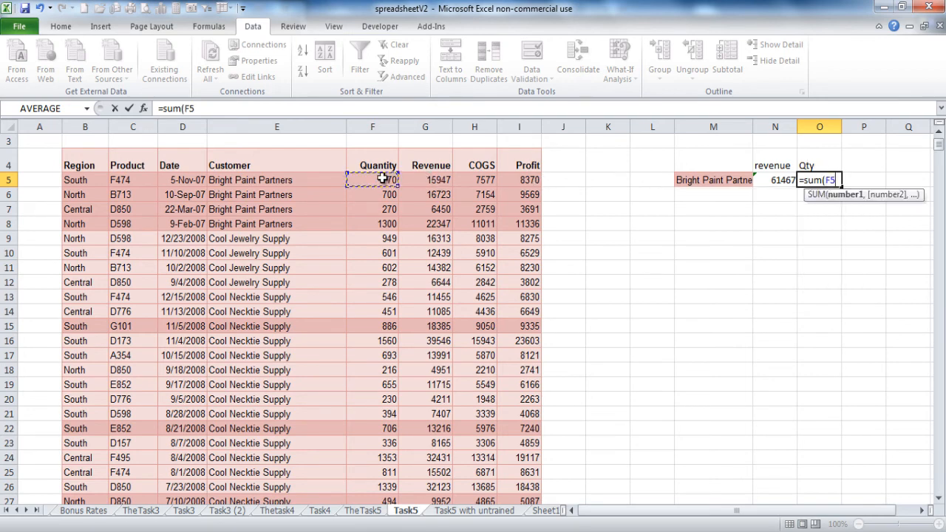
pyautogui.moveTo(382, 179); pyautogui.dragTo(378, 223)
pyautogui.press('Return')
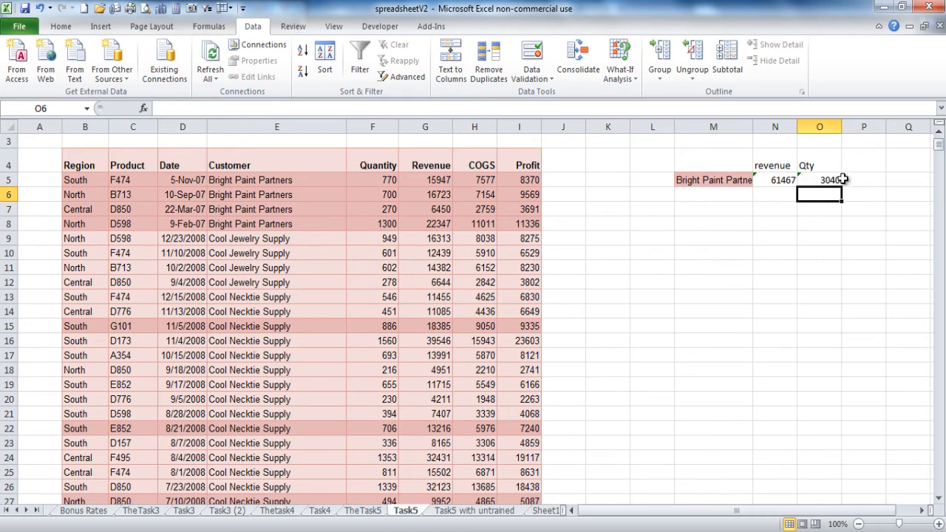
# Step: Add a profit heading in P4 with =SUM(I5:I8) below it, giving 32966
pyautogui.click(858, 163)
pyautogui.write('profit')
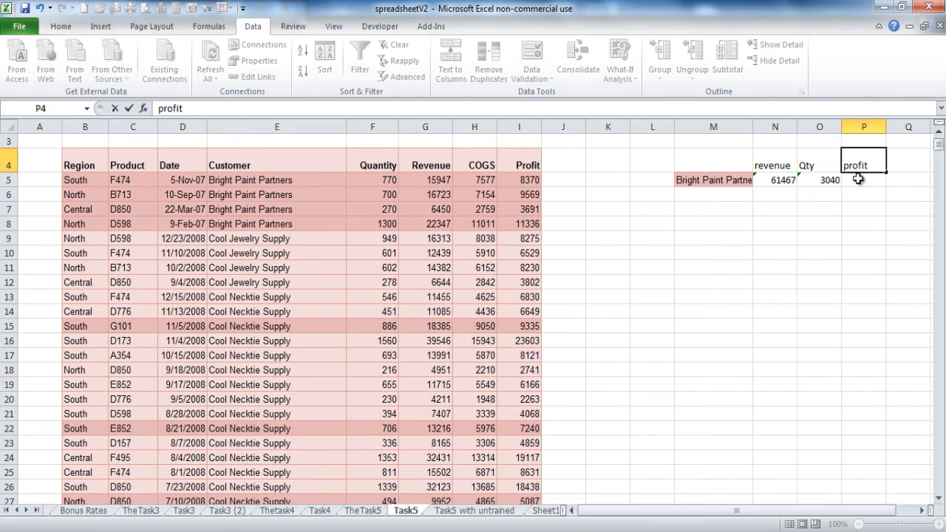
pyautogui.press('Return')
pyautogui.write('=su')
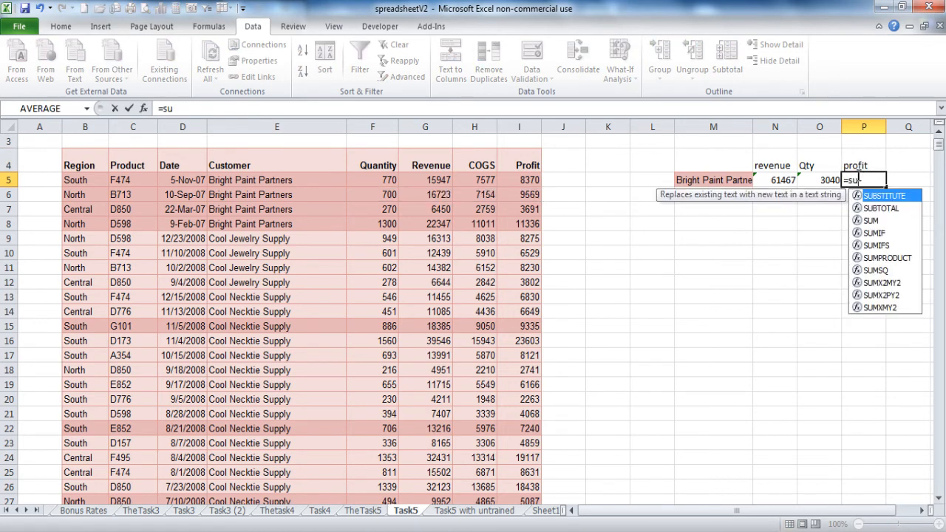
pyautogui.write('m(')
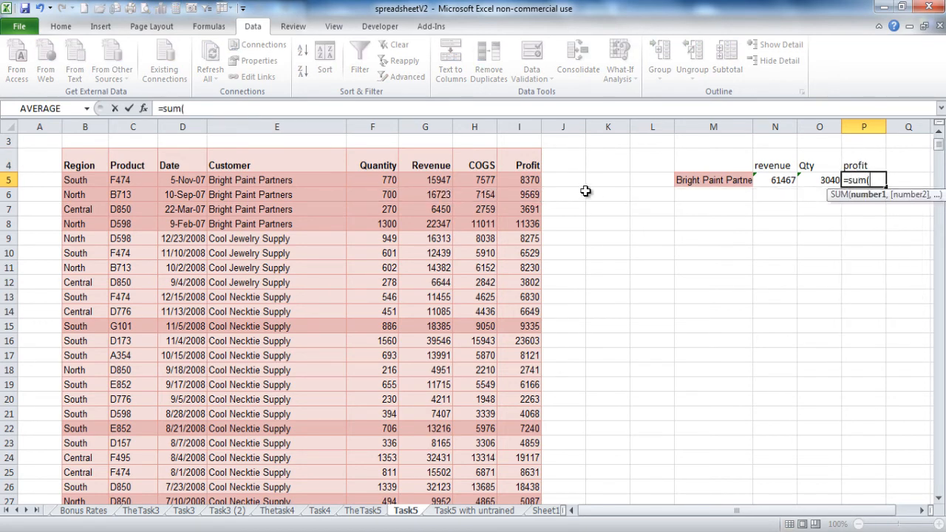
pyautogui.moveTo(516, 177); pyautogui.dragTo(519, 221)
pyautogui.press('Return')
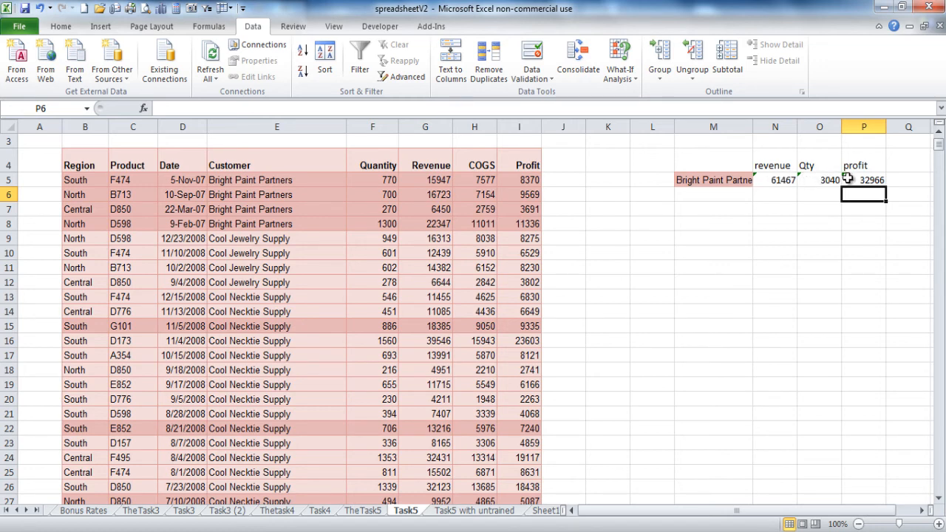
pyautogui.click(274, 242)
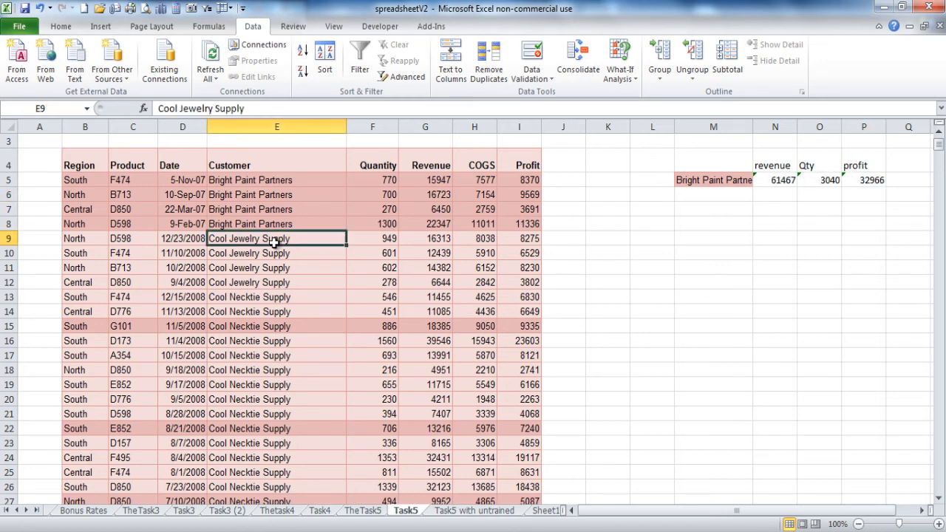
# Step: Copy Cool Jewelry Supply into M6, then view the Task5 with untrained sheet
pyautogui.hotkey('ctrl', 'c')
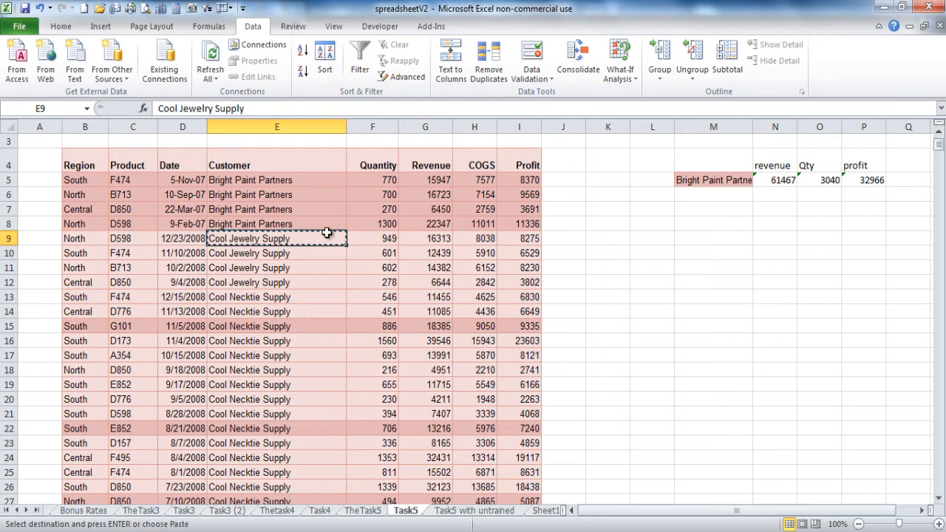
pyautogui.click(700, 198)
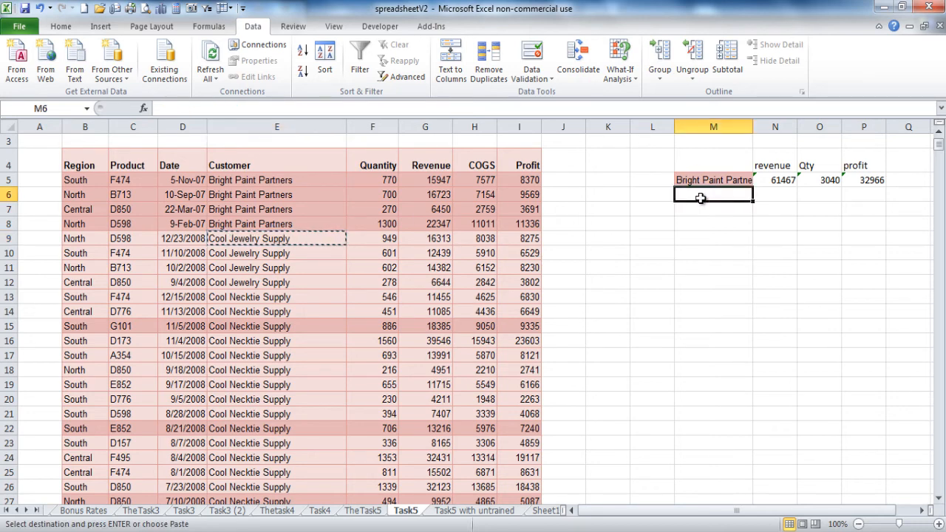
pyautogui.hotkey('ctrl', 'v')
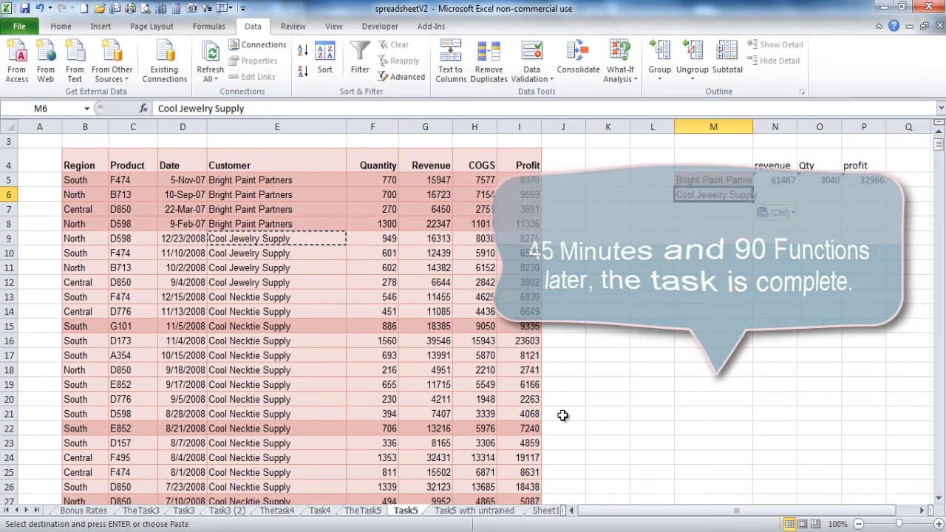
pyautogui.click(488, 512)
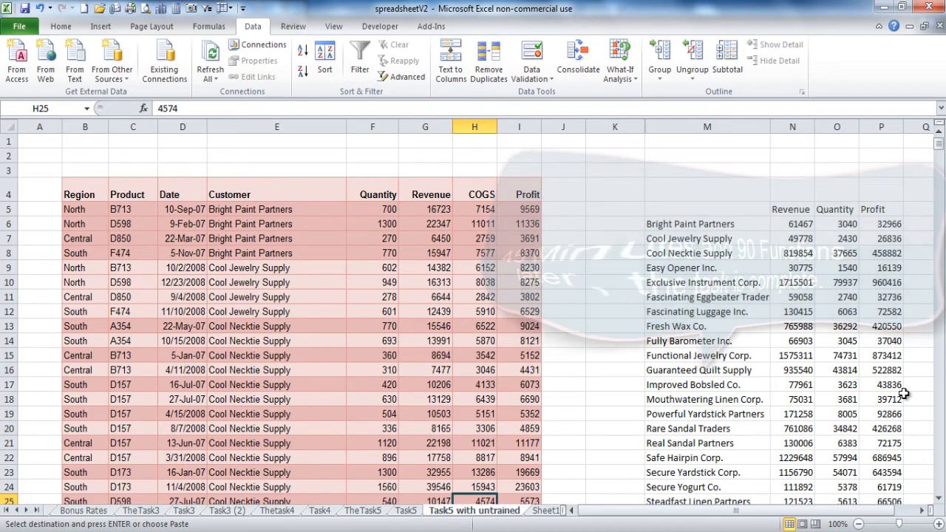
pyautogui.click(940, 500)
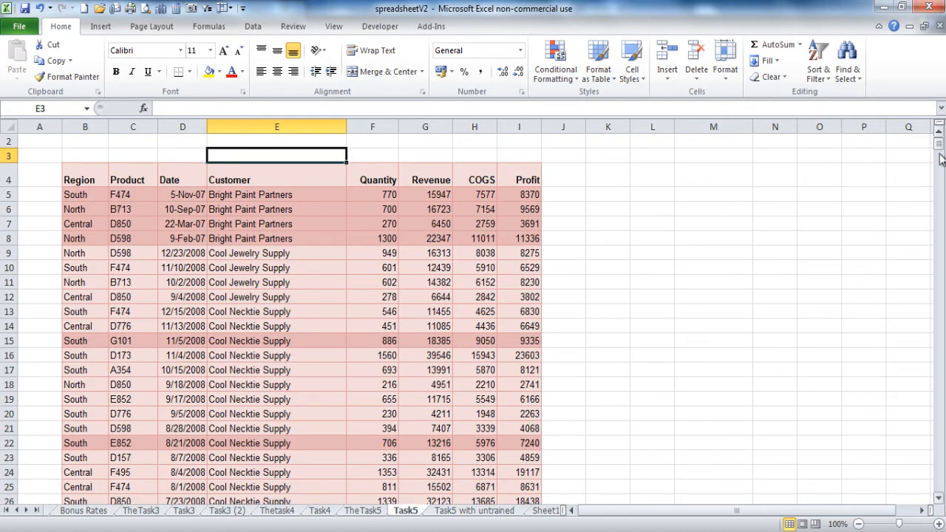
# Step: Create a PivotTable from the order data on a new worksheet
pyautogui.moveTo(939, 153); pyautogui.dragTo(928, 120)
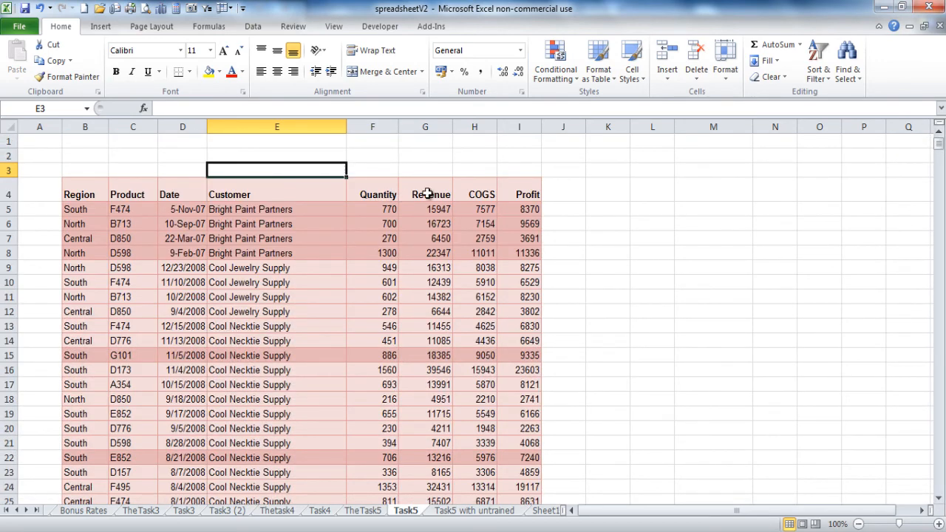
pyautogui.click(220, 296)
pyautogui.click(102, 27)
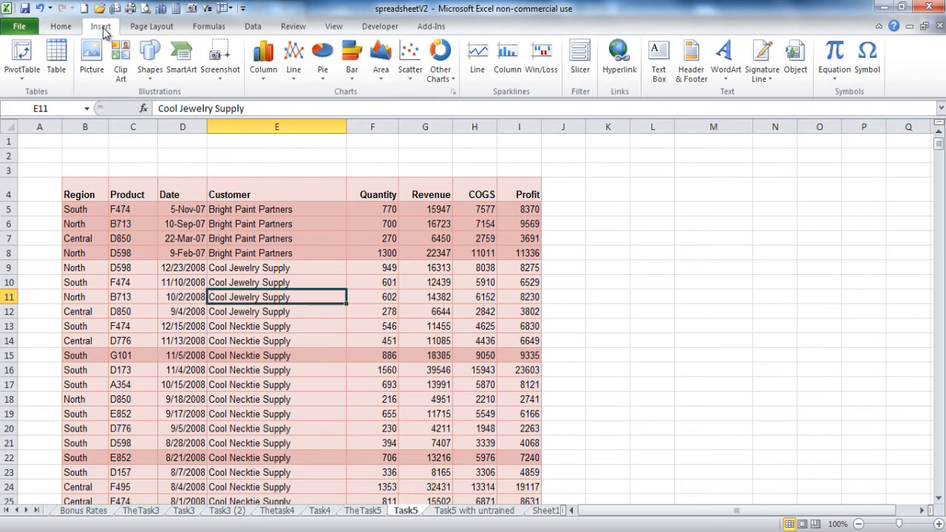
pyautogui.click(22, 72)
pyautogui.click(49, 94)
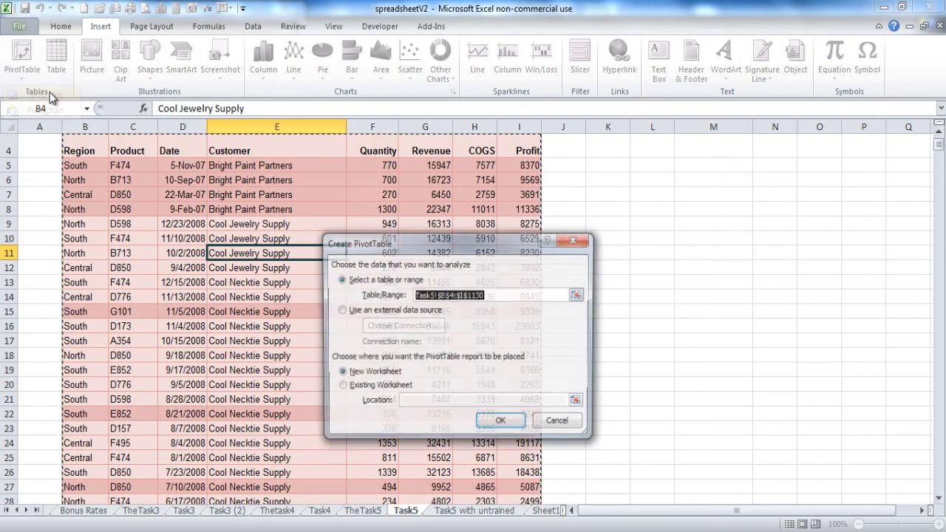
pyautogui.click(501, 430)
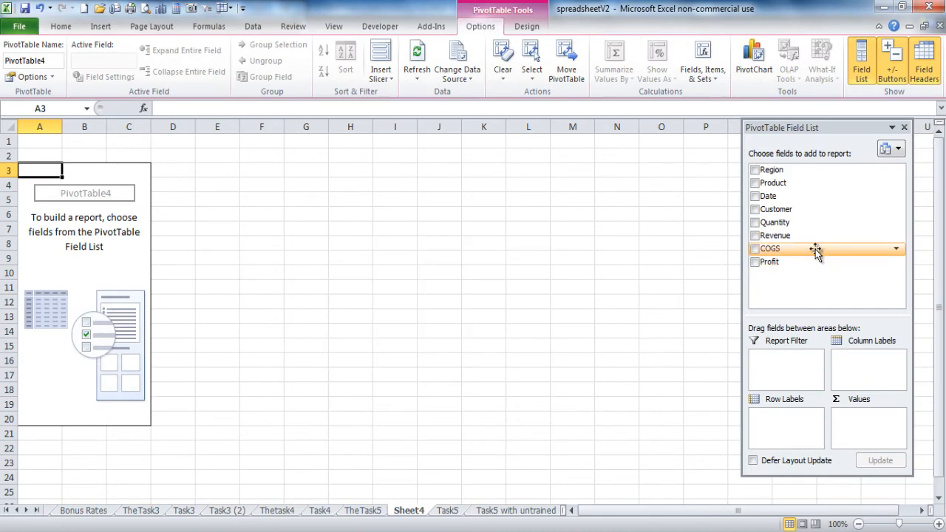
# Step: Add Customer as rows with summed Revenue, Quantity and Profit fields
pyautogui.click(756, 210)
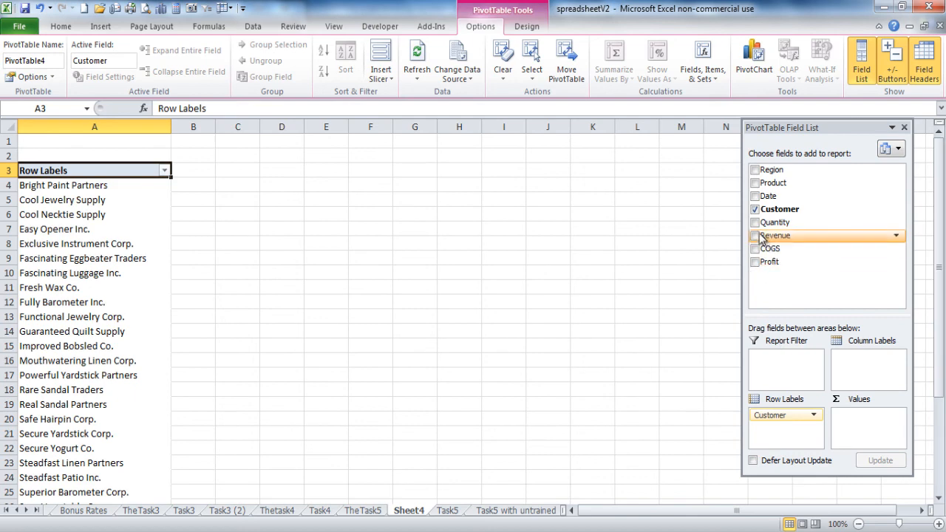
pyautogui.click(755, 236)
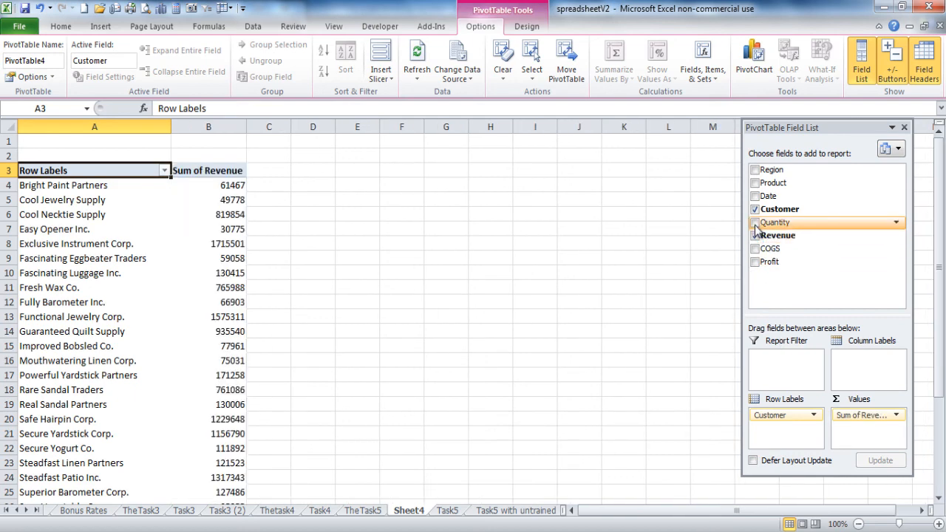
pyautogui.click(755, 223)
pyautogui.click(755, 262)
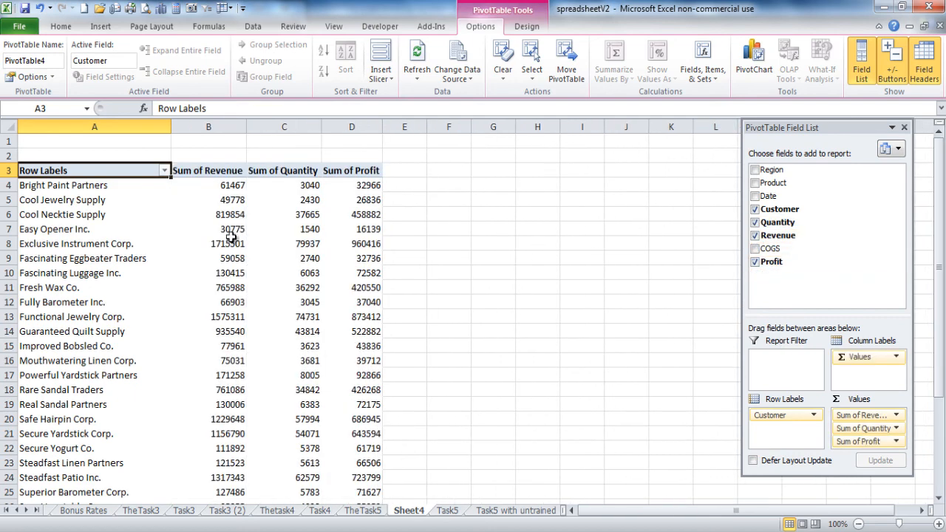